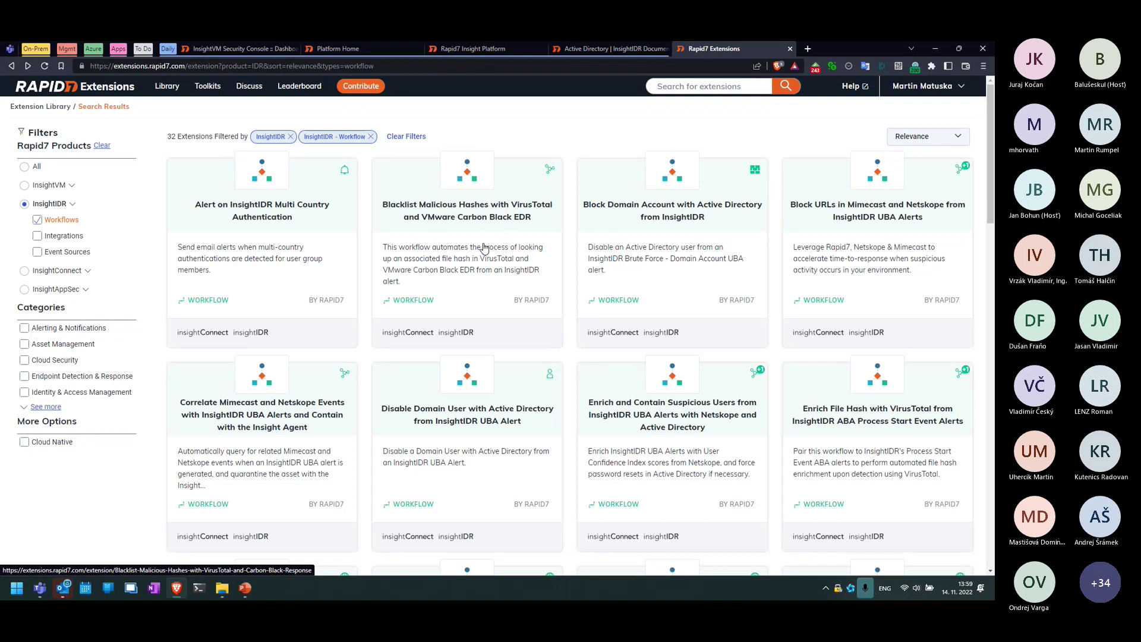
Browse the InsightIDR workflow extensions and open Enrich Indicators with Recorded Future from IDR Alert.
{"action": "scroll", "coordinate": [450, 362], "scroll_direction": "down", "scroll_amount": 5}
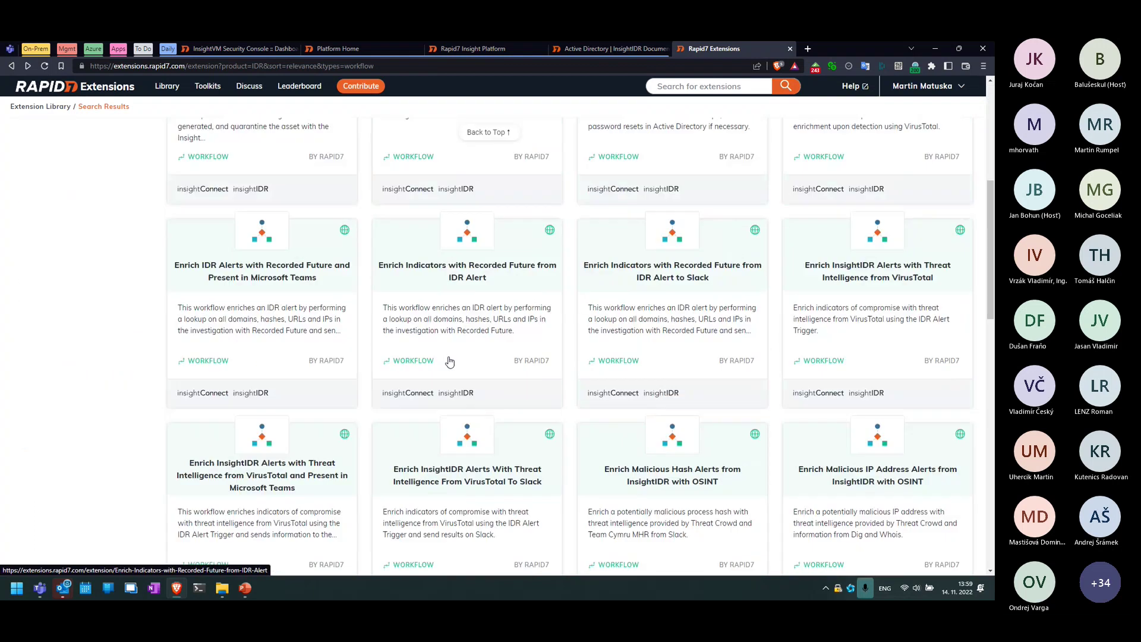
{"action": "scroll", "coordinate": [451, 350], "scroll_direction": "up", "scroll_amount": 5}
{"action": "scroll", "coordinate": [453, 346], "scroll_direction": "down", "scroll_amount": 2}
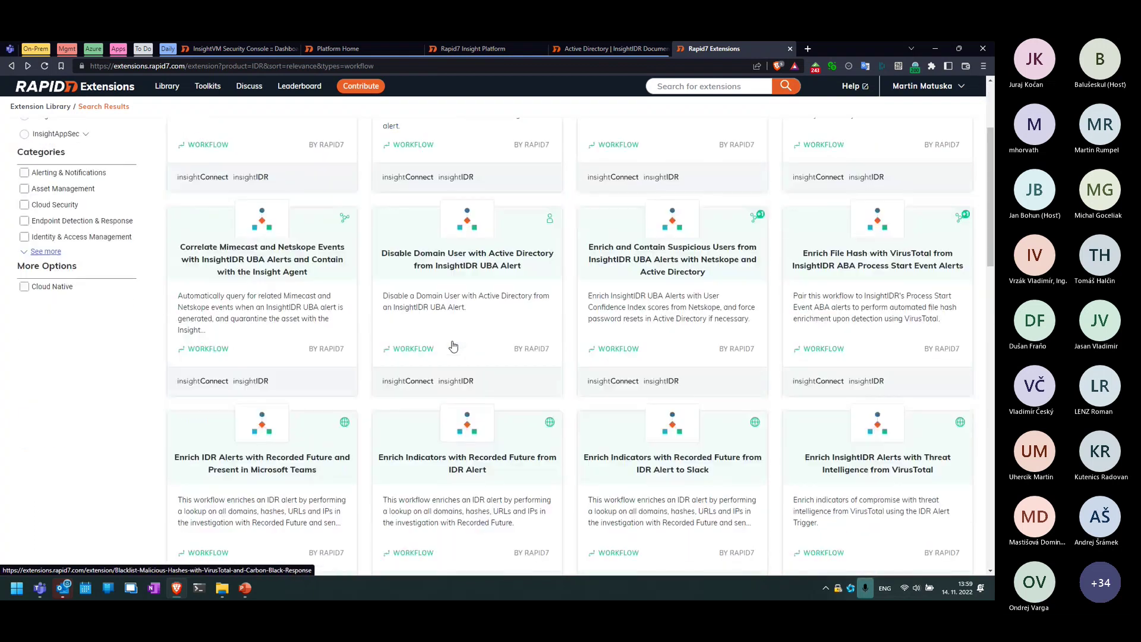
{"action": "scroll", "coordinate": [453, 346], "scroll_direction": "down", "scroll_amount": 2}
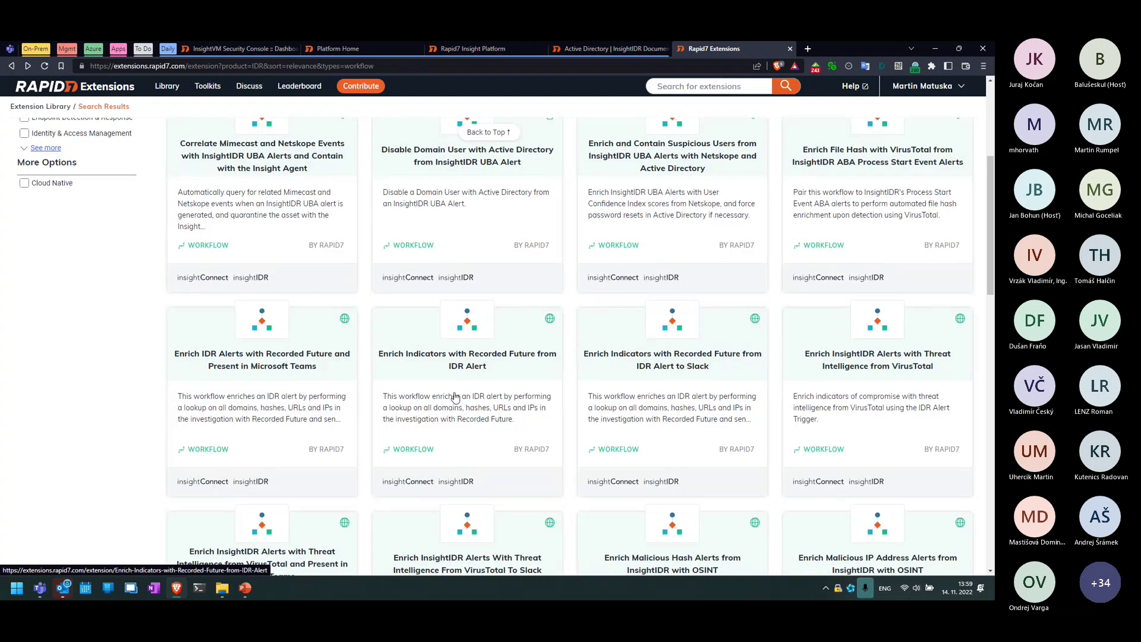
{"action": "left_click", "coordinate": [455, 400]}
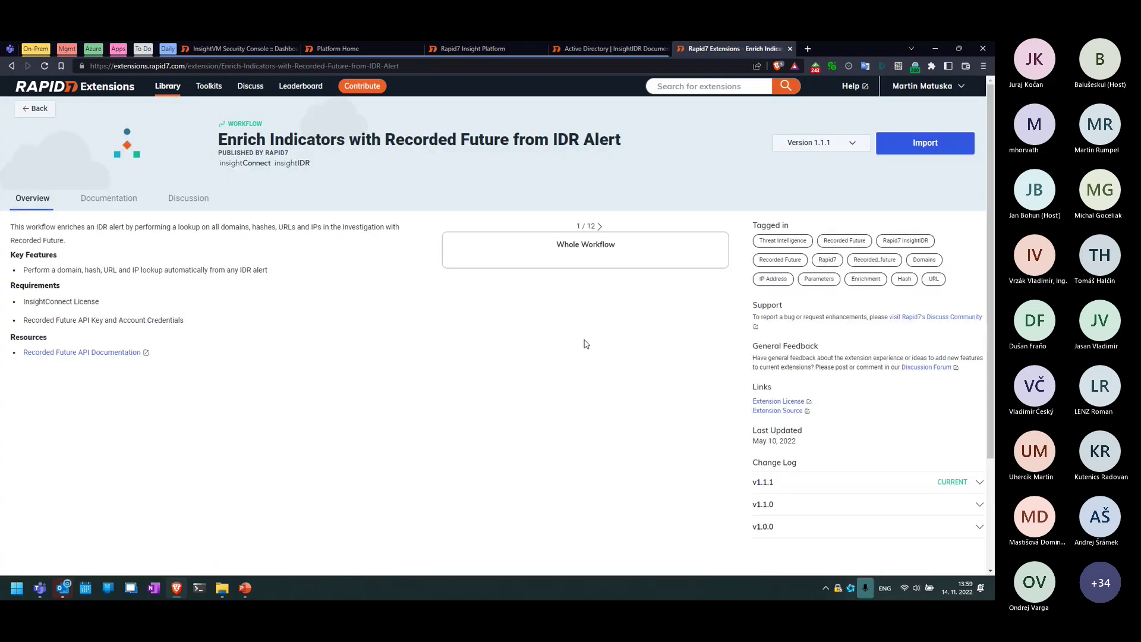
Examine the whole workflow diagram in the extension's overview, from the IDR Alert trigger to the Processes Loop.
{"action": "scroll", "coordinate": [369, 410], "scroll_direction": "down", "scroll_amount": 2}
{"action": "scroll", "coordinate": [368, 410], "scroll_direction": "down", "scroll_amount": 5}
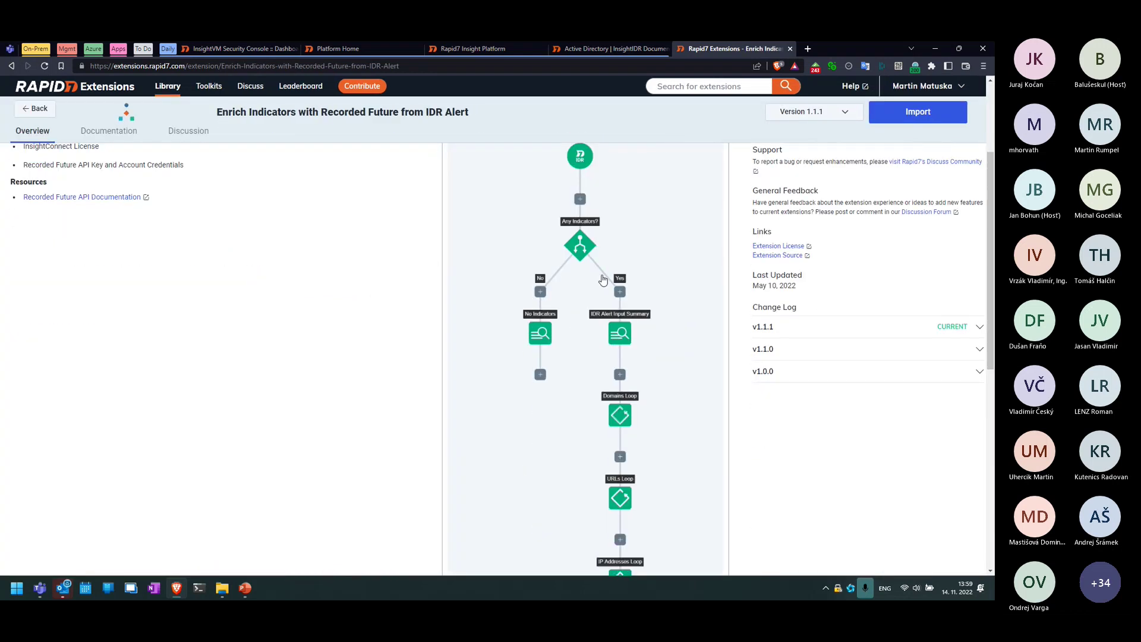
{"action": "scroll", "coordinate": [522, 503], "scroll_direction": "down", "scroll_amount": 1}
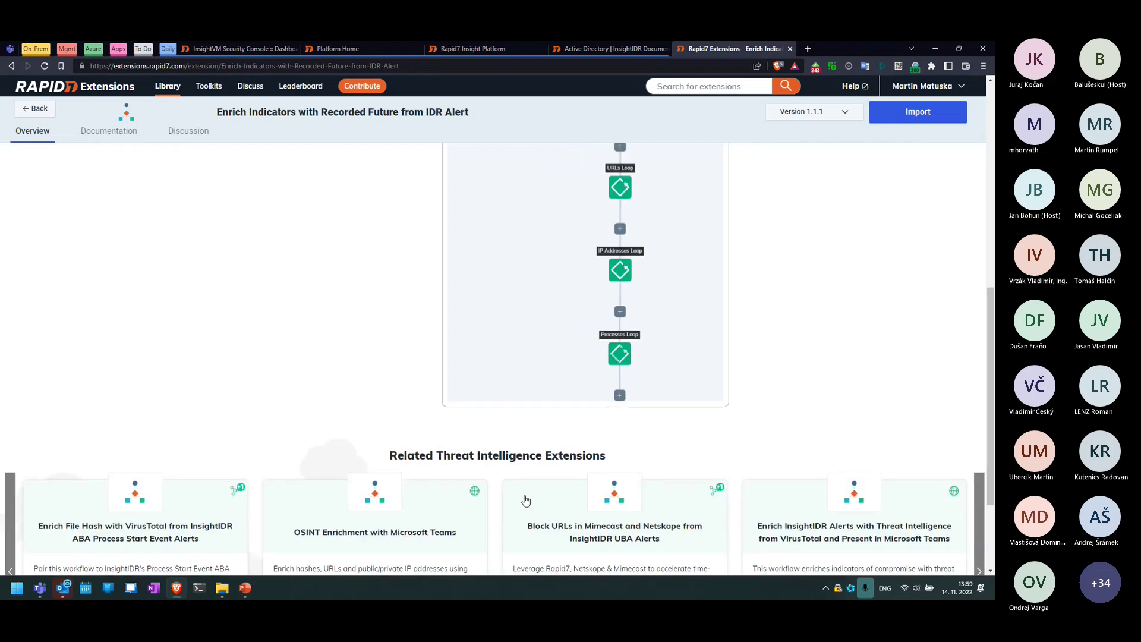
{"action": "scroll", "coordinate": [524, 502], "scroll_direction": "up", "scroll_amount": 5}
{"action": "scroll", "coordinate": [526, 501], "scroll_direction": "up", "scroll_amount": 3}
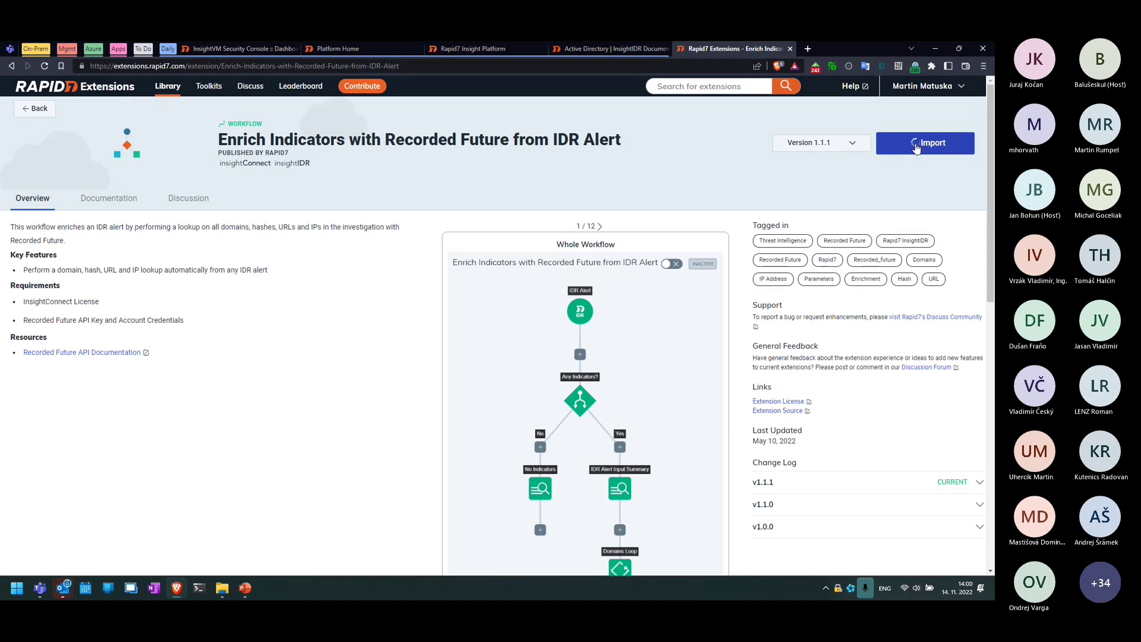
Try to import the Recorded Future enrichment workflow, and close the Insight Platform page it opens.
{"action": "left_click", "coordinate": [915, 147]}
{"action": "left_click", "coordinate": [602, 49]}
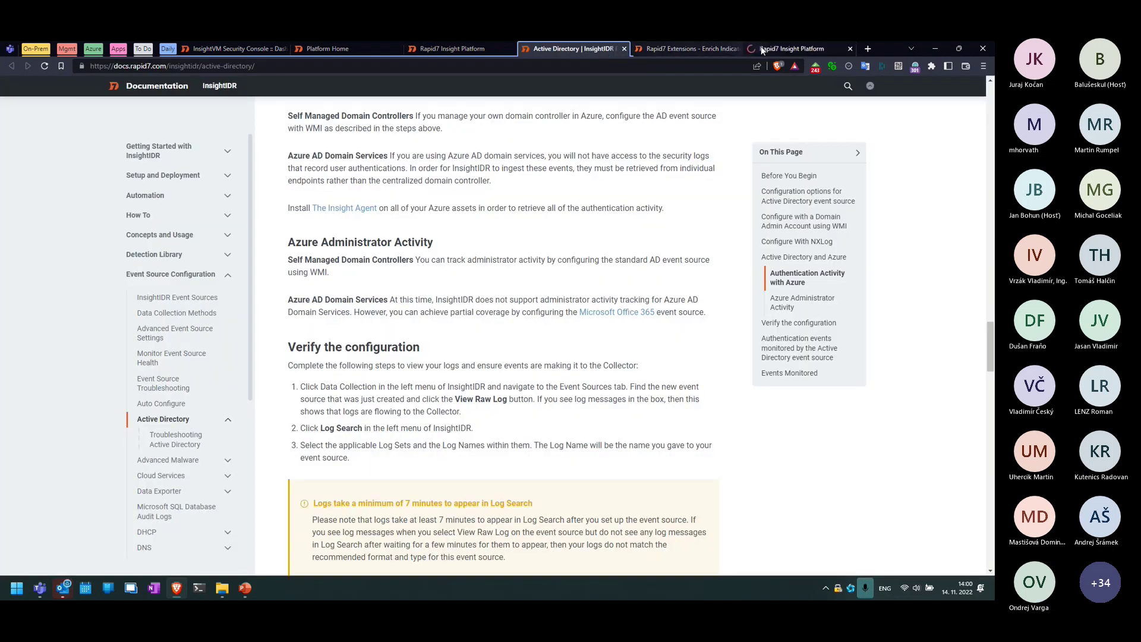
{"action": "left_click", "coordinate": [833, 47]}
{"action": "left_click", "coordinate": [849, 49]}
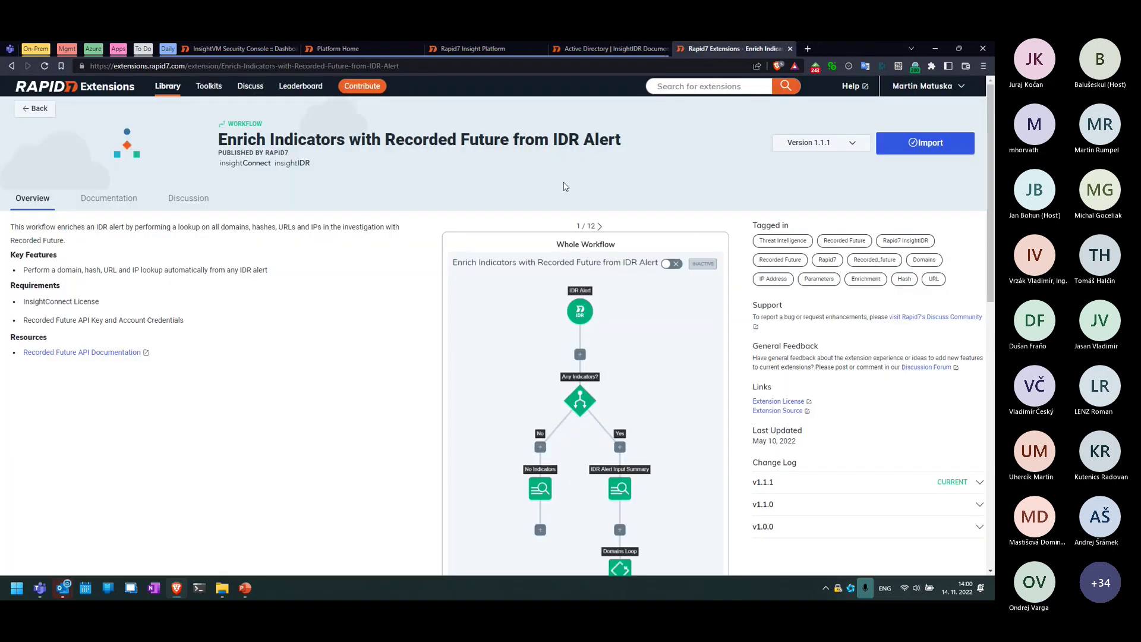
Close the extension page and the Active Directory documentation, and cancel the new automation connection.
{"action": "left_click", "coordinate": [790, 49]}
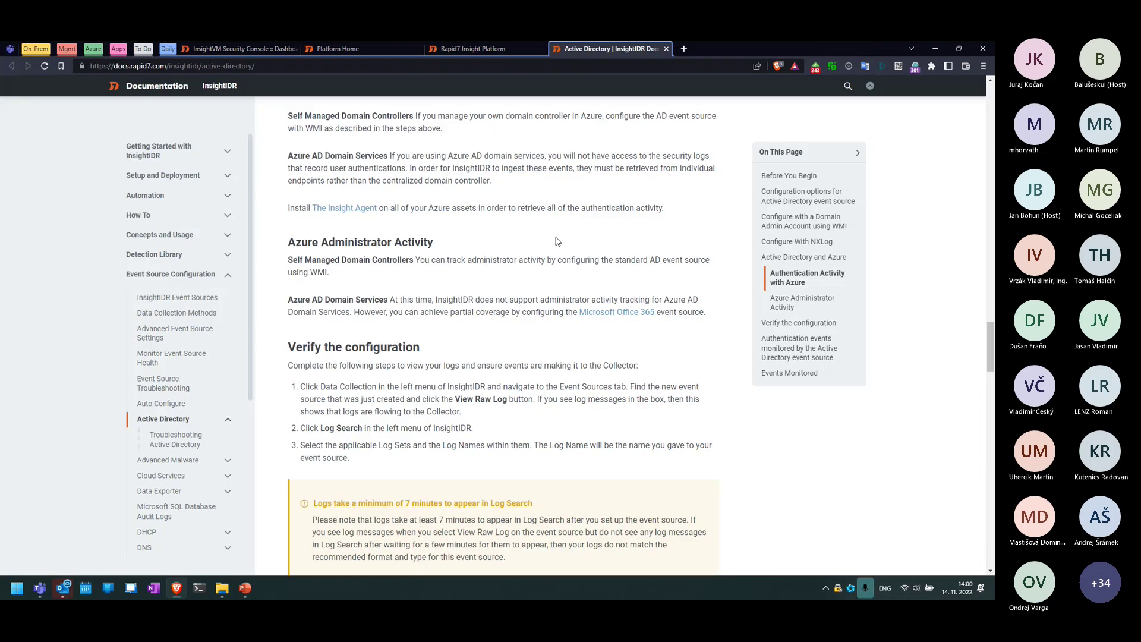
{"action": "scroll", "coordinate": [552, 190], "scroll_direction": "up", "scroll_amount": 5}
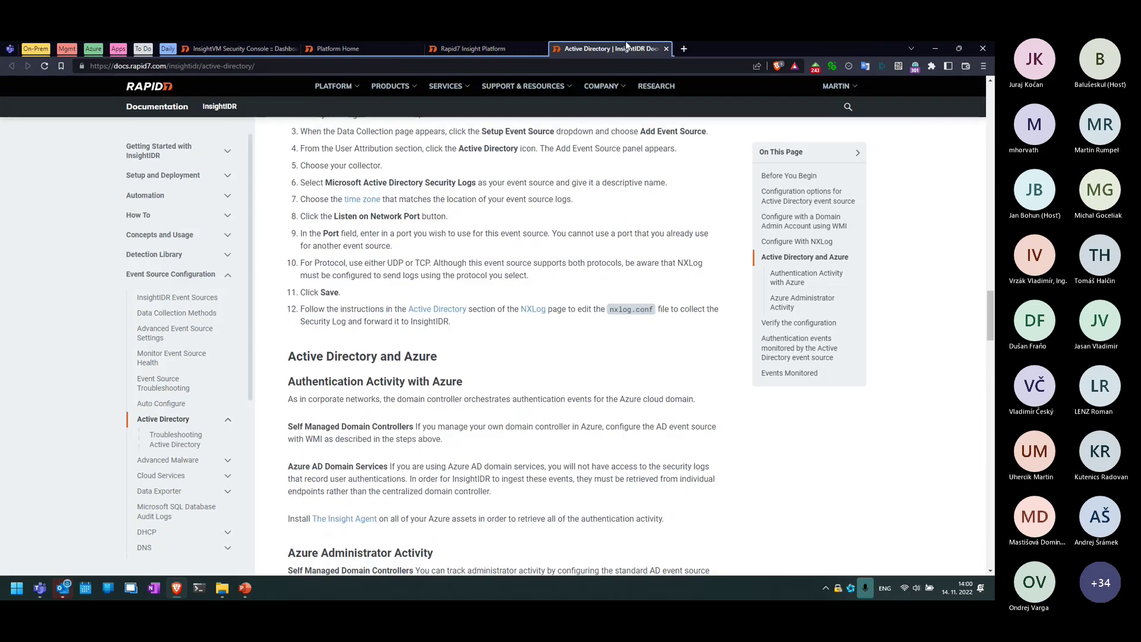
{"action": "left_click", "coordinate": [666, 49]}
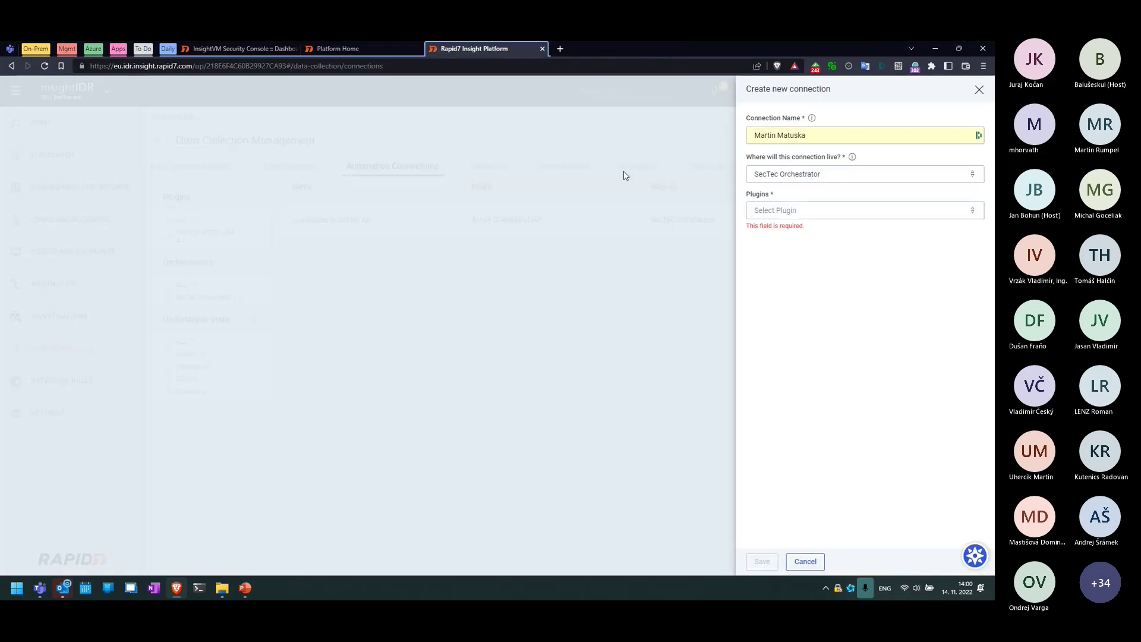
{"action": "left_click", "coordinate": [805, 561]}
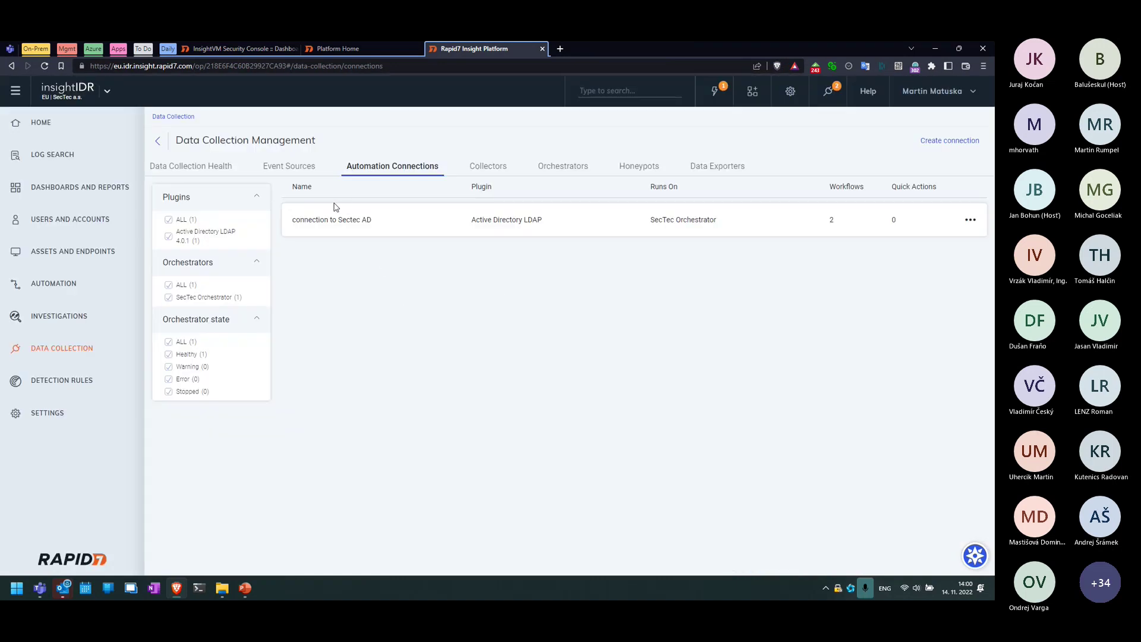
Open the Automation page and show the configured workflows instead of the templates.
{"action": "left_click", "coordinate": [45, 291]}
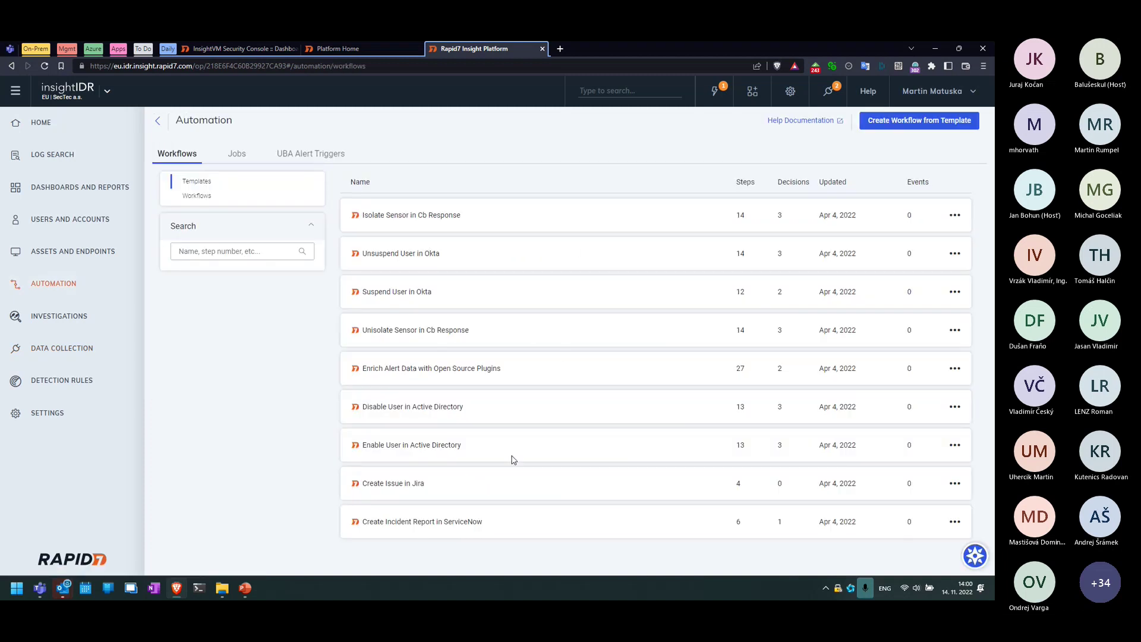
{"action": "left_click", "coordinate": [198, 195]}
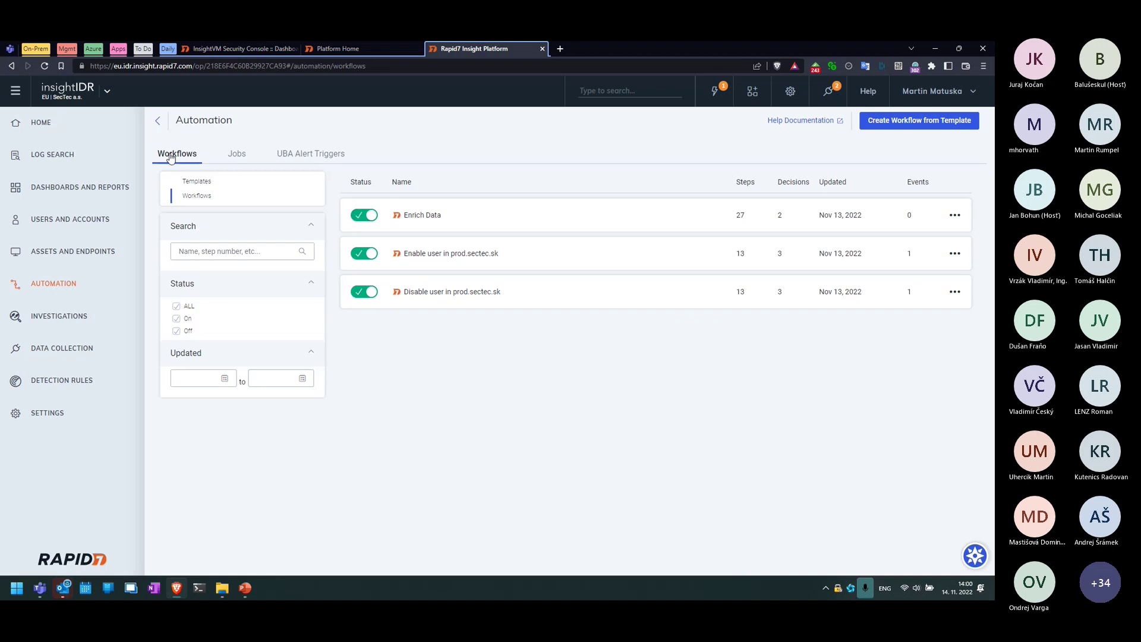
Return to the InsightIDR home page and open Emergent Threat Response Updates in the Learning Center.
{"action": "left_click", "coordinate": [45, 124]}
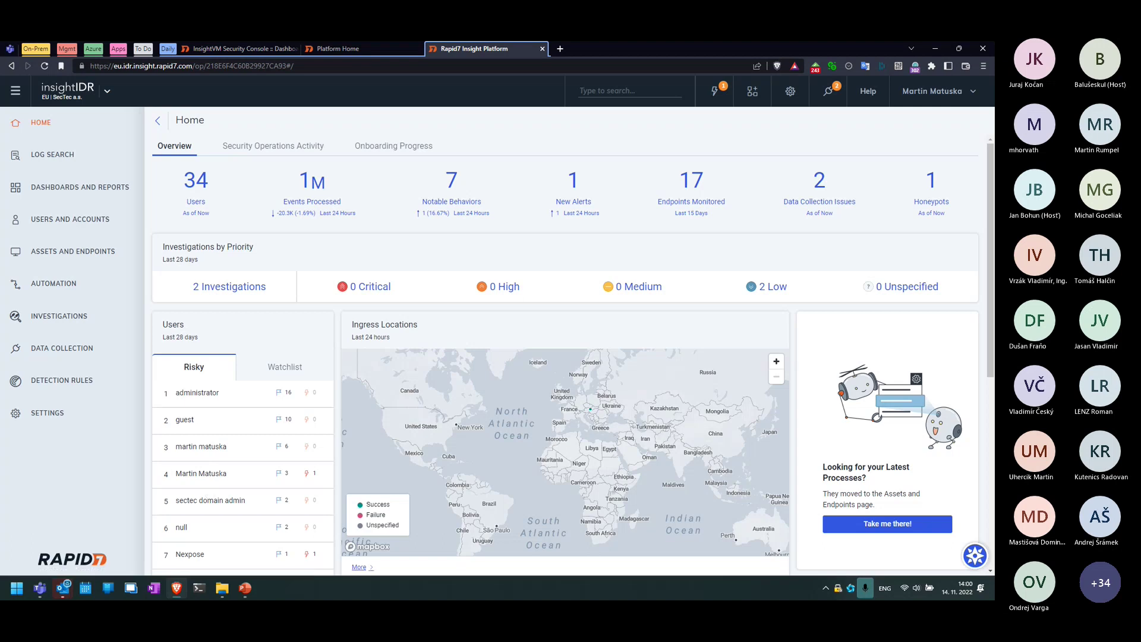
{"action": "left_click", "coordinate": [975, 556]}
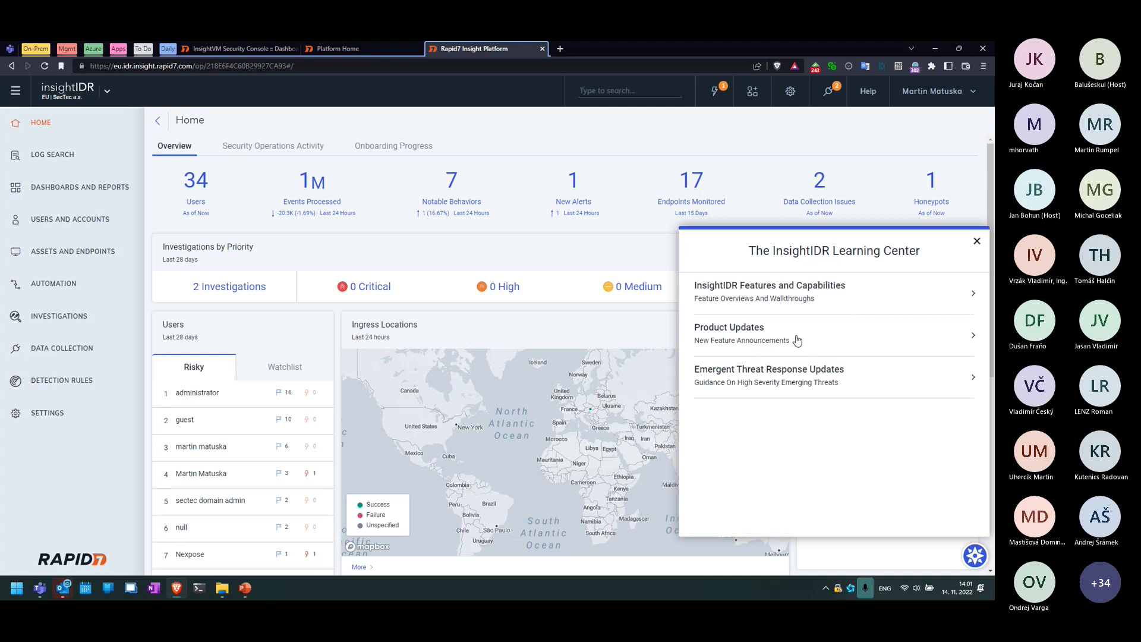
{"action": "left_click", "coordinate": [811, 374]}
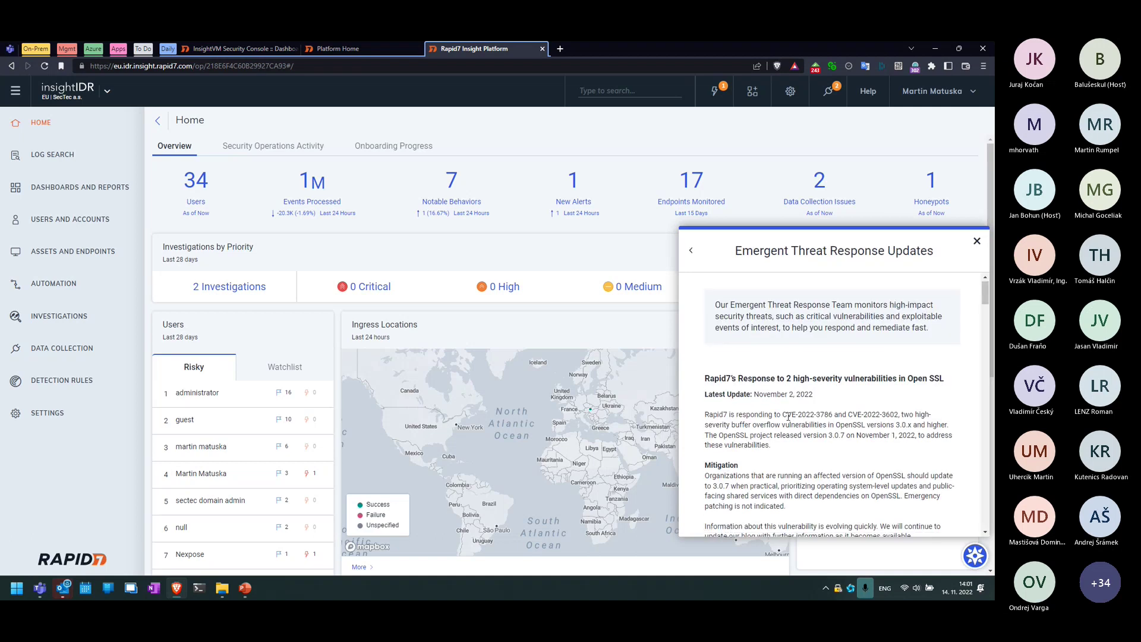
Read the threat response entries on the Open SSL vulnerabilities and on CVE-2022-40684 in FortiOS and FortiProxy, highlighting the words Open SSL.
{"action": "scroll", "coordinate": [793, 420], "scroll_direction": "down", "scroll_amount": 1}
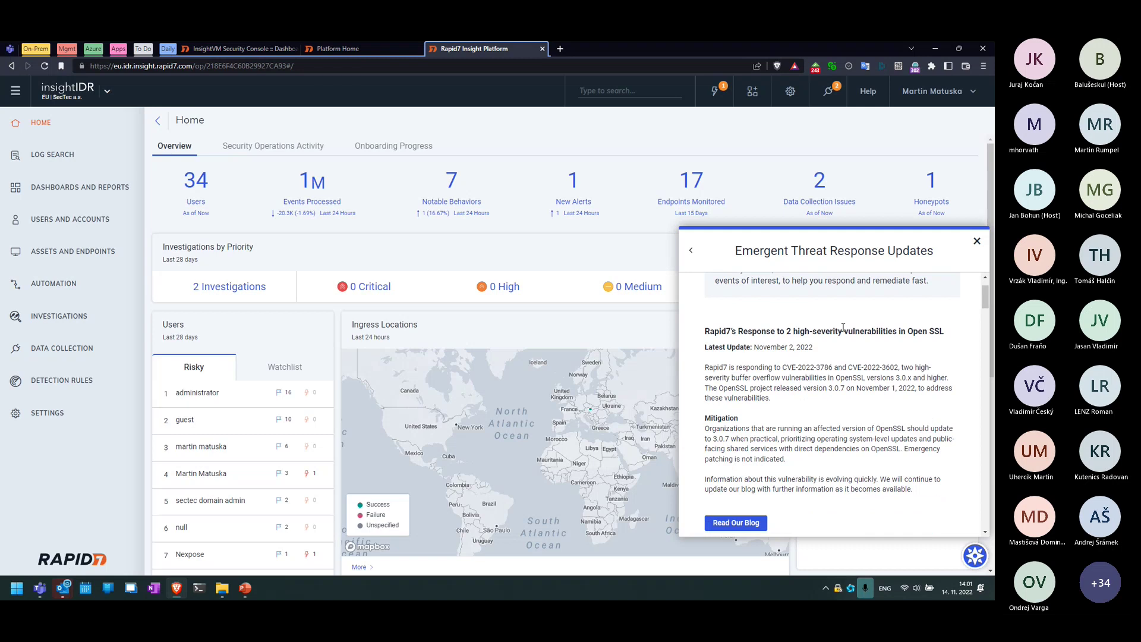
{"action": "mouse_move", "coordinate": [906, 330]}
{"action": "left_mouse_down"}
{"action": "mouse_move", "coordinate": [953, 332]}
{"action": "mouse_move", "coordinate": [909, 331]}
{"action": "left_mouse_up"}
{"action": "scroll", "coordinate": [857, 399], "scroll_direction": "down", "scroll_amount": 1}
{"action": "scroll", "coordinate": [838, 386], "scroll_direction": "up", "scroll_amount": 2}
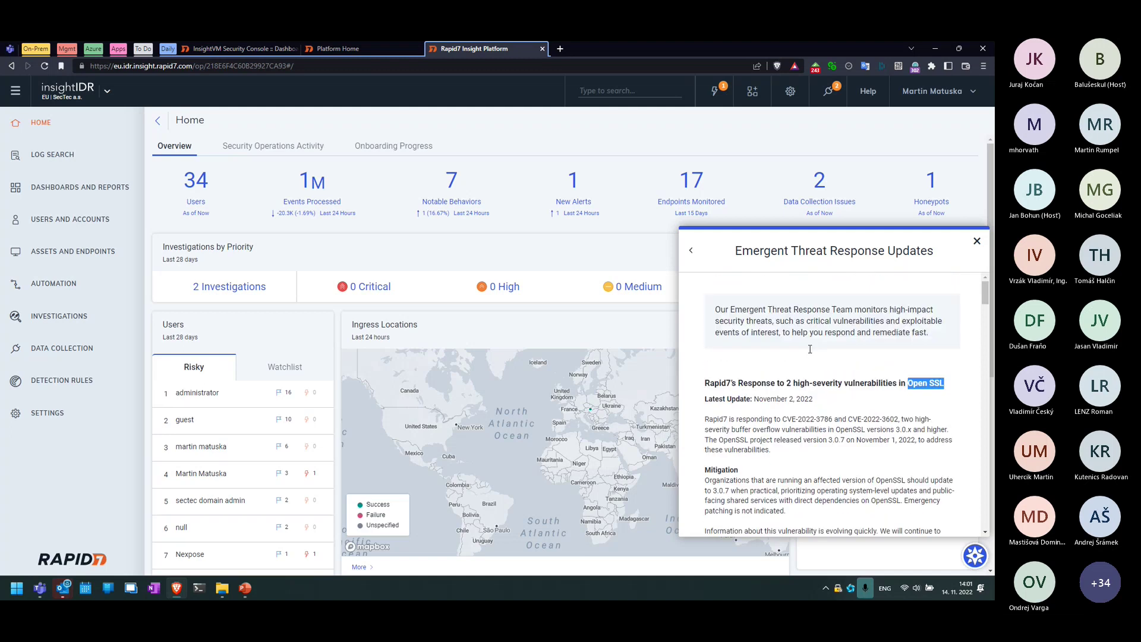
{"action": "scroll", "coordinate": [819, 373], "scroll_direction": "down", "scroll_amount": 2}
{"action": "scroll", "coordinate": [819, 364], "scroll_direction": "down", "scroll_amount": 1}
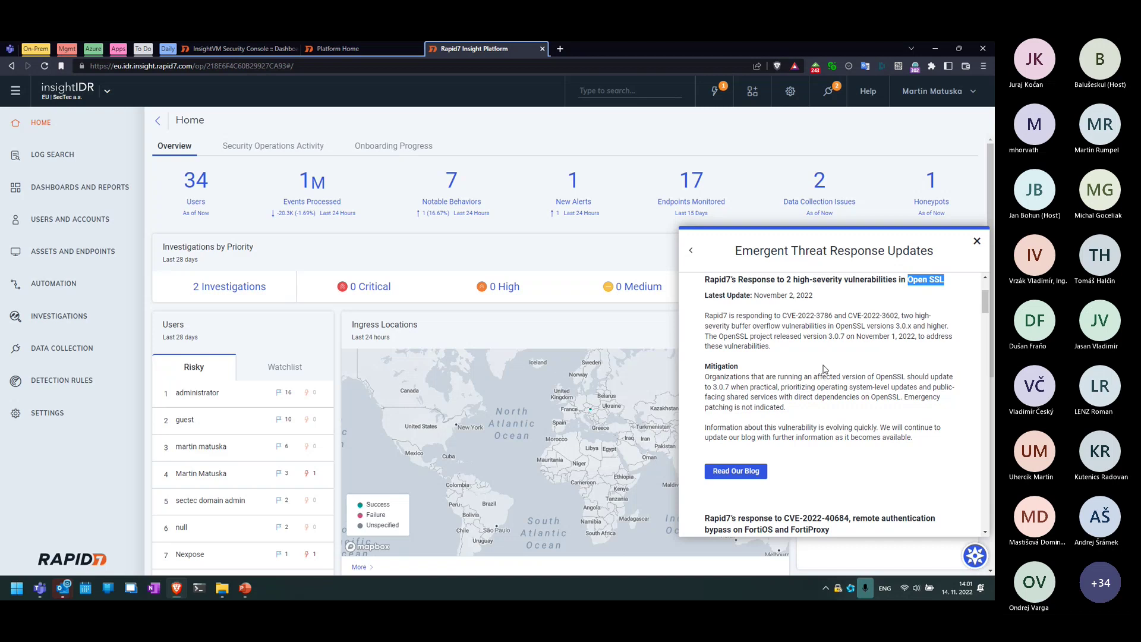
{"action": "scroll", "coordinate": [824, 368], "scroll_direction": "up", "scroll_amount": 1}
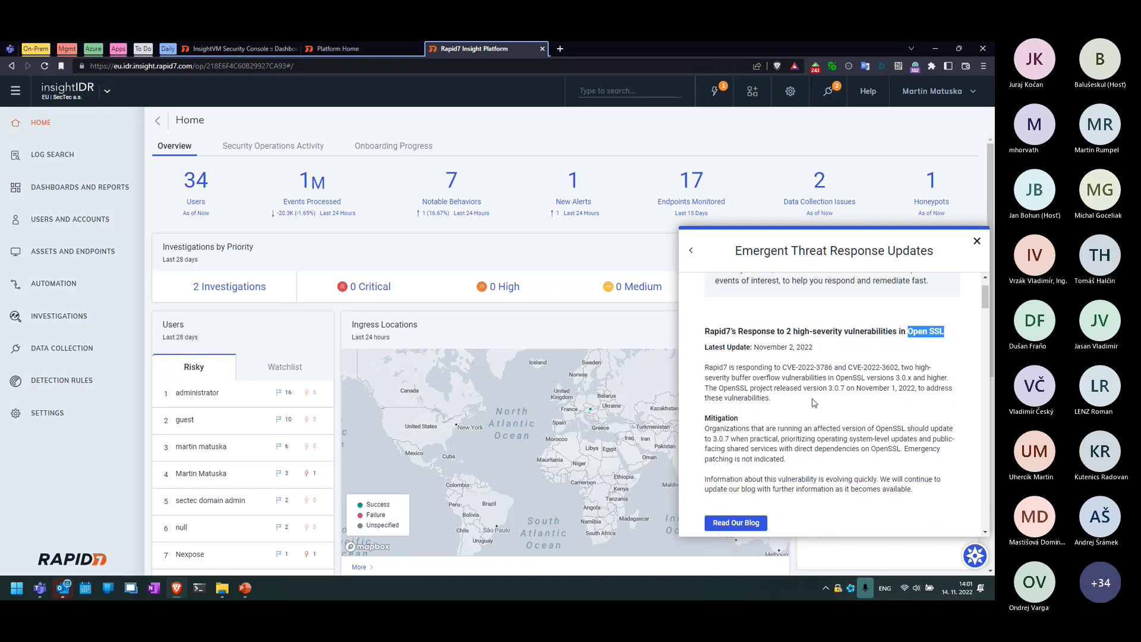
{"action": "scroll", "coordinate": [814, 403], "scroll_direction": "down", "scroll_amount": 5}
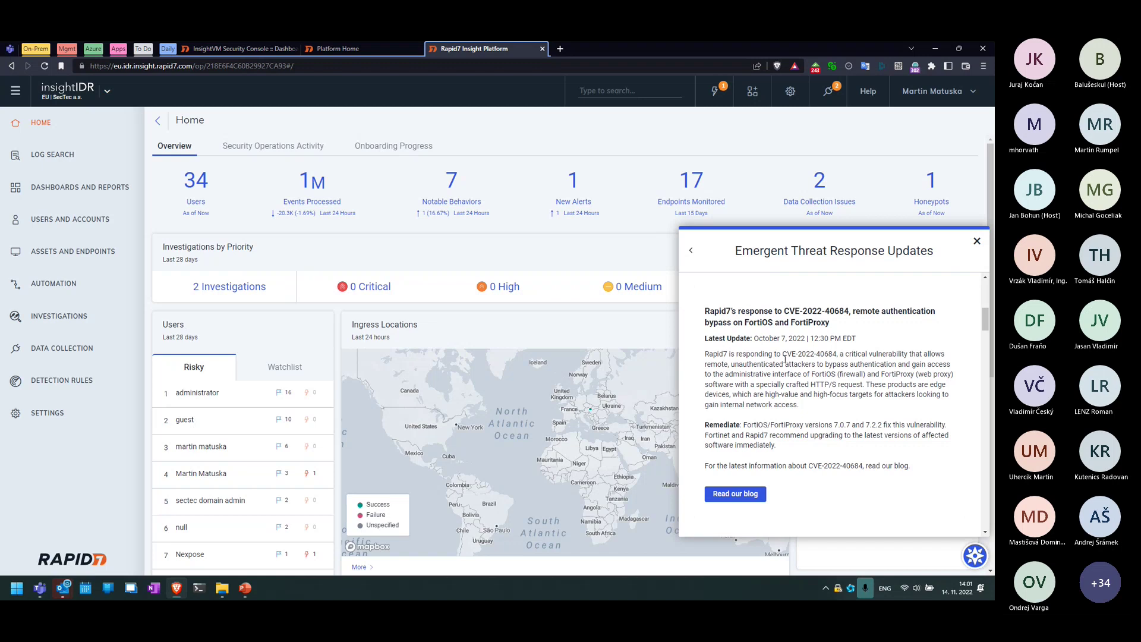
{"action": "scroll", "coordinate": [808, 404], "scroll_direction": "up", "scroll_amount": 5}
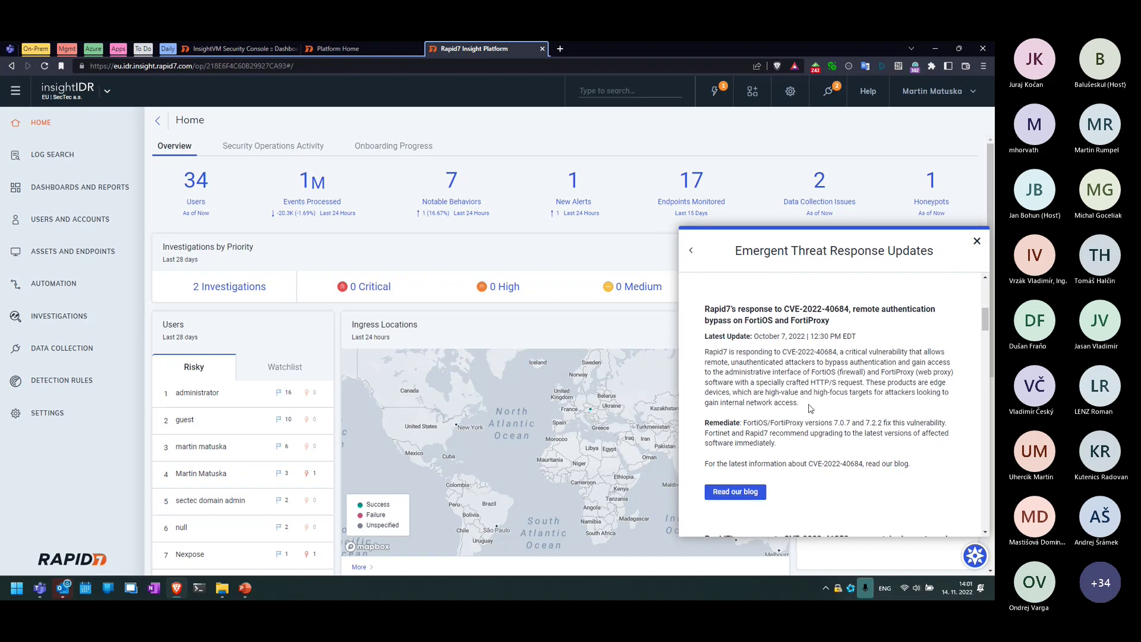
Look through the Learning Center's Product Updates, and close the Learning Center.
{"action": "left_click", "coordinate": [691, 250]}
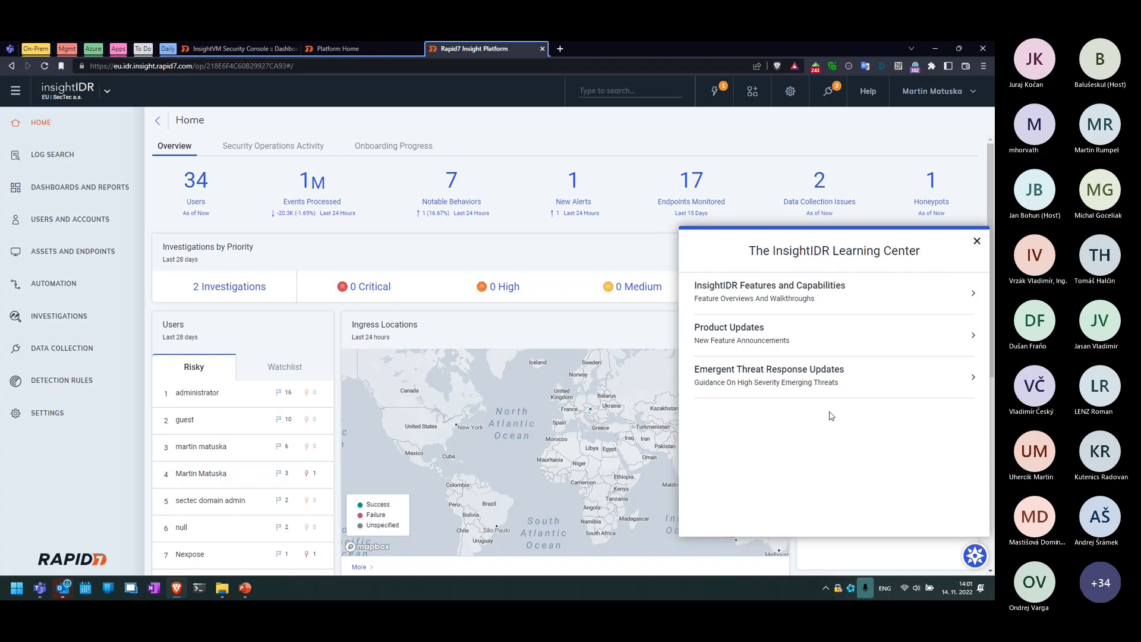
{"action": "left_click", "coordinate": [776, 330]}
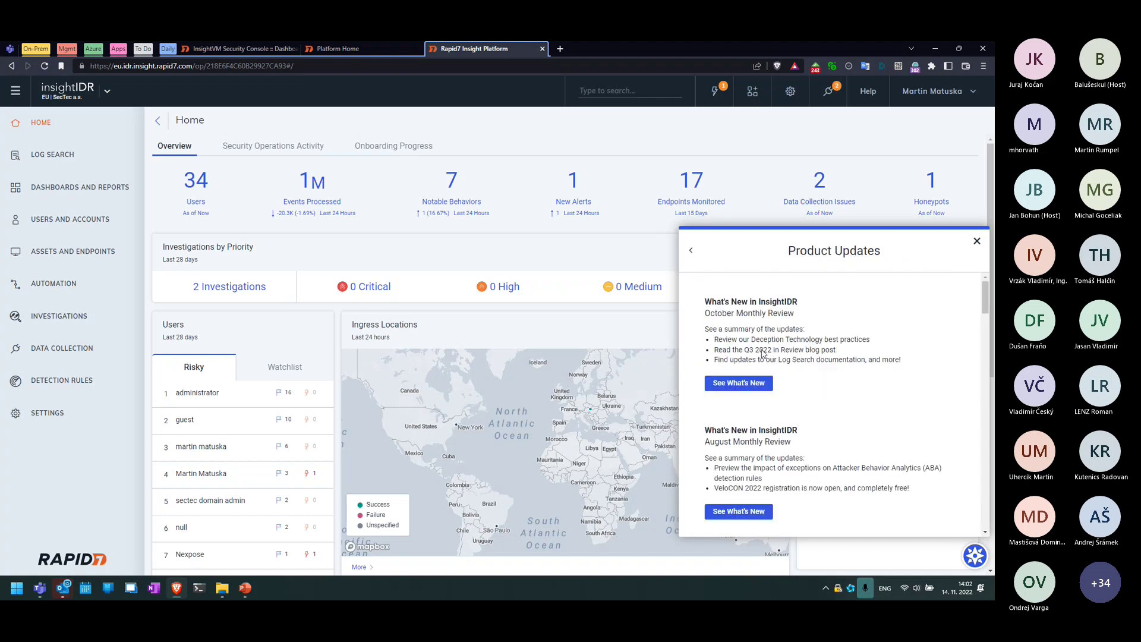
{"action": "scroll", "coordinate": [826, 416], "scroll_direction": "down", "scroll_amount": 3}
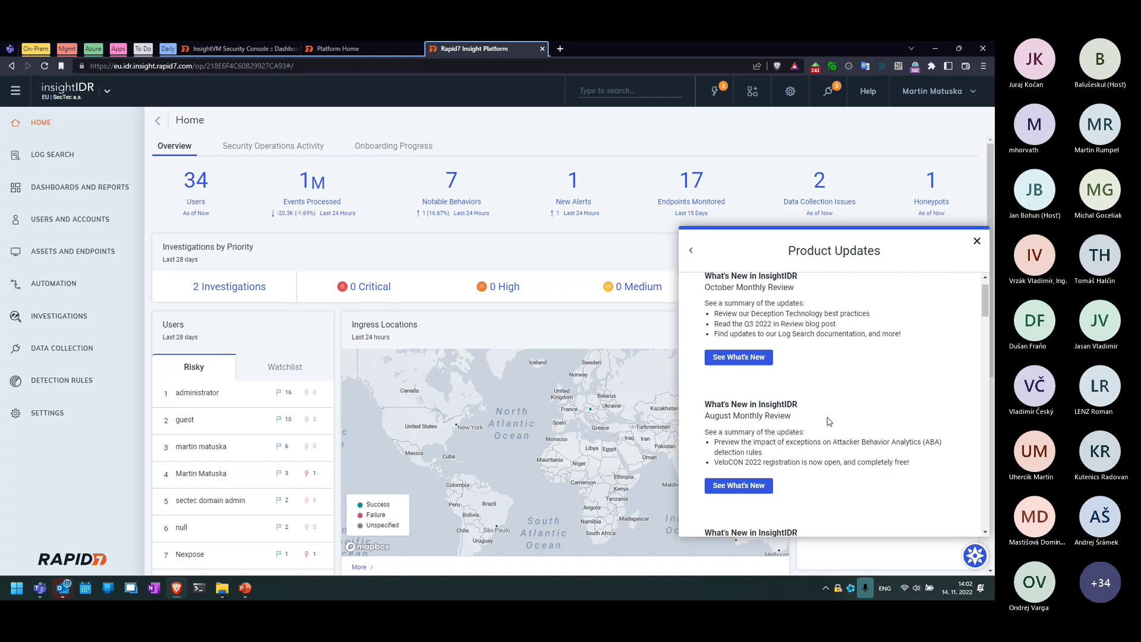
{"action": "left_click", "coordinate": [977, 241]}
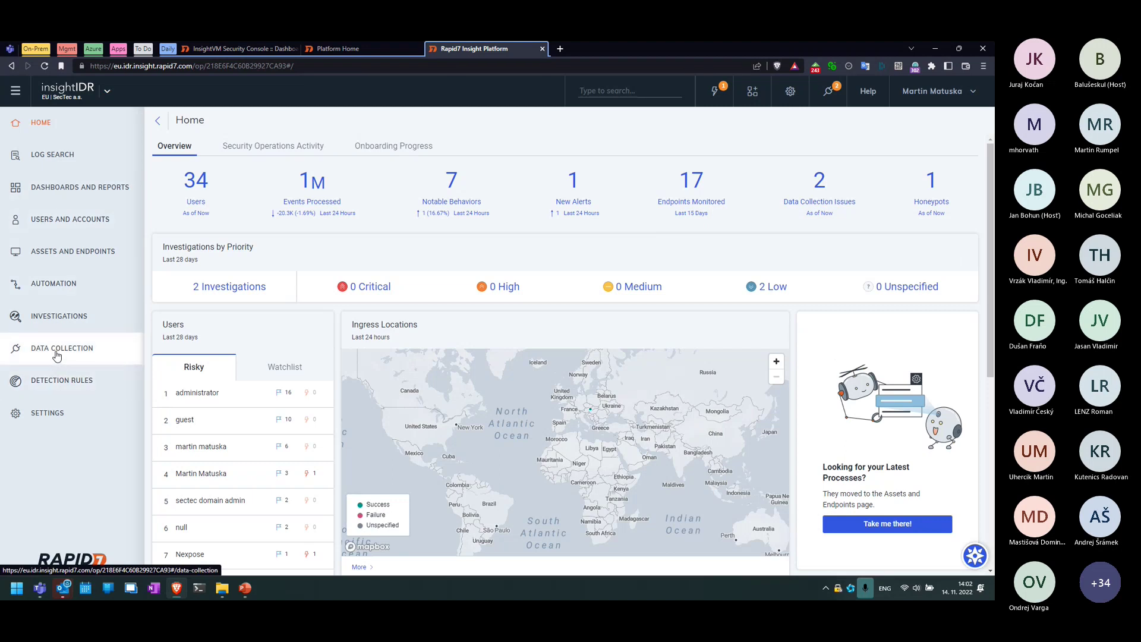
Open the Attacker Behavior Analytics detection rules, check the rule count, and filter them to Network Sensor Rules.
{"action": "left_click", "coordinate": [53, 383]}
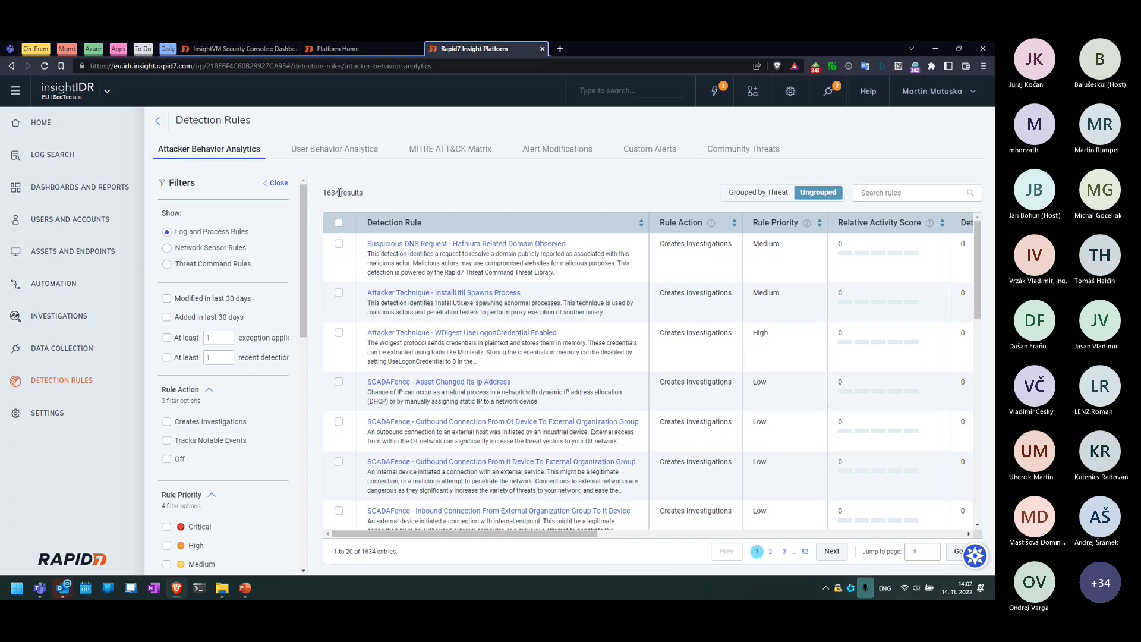
{"action": "left_click_drag", "start_coordinate": [339, 192], "coordinate": [323, 192]}
{"action": "left_click", "coordinate": [397, 193]}
{"action": "left_click", "coordinate": [215, 248]}
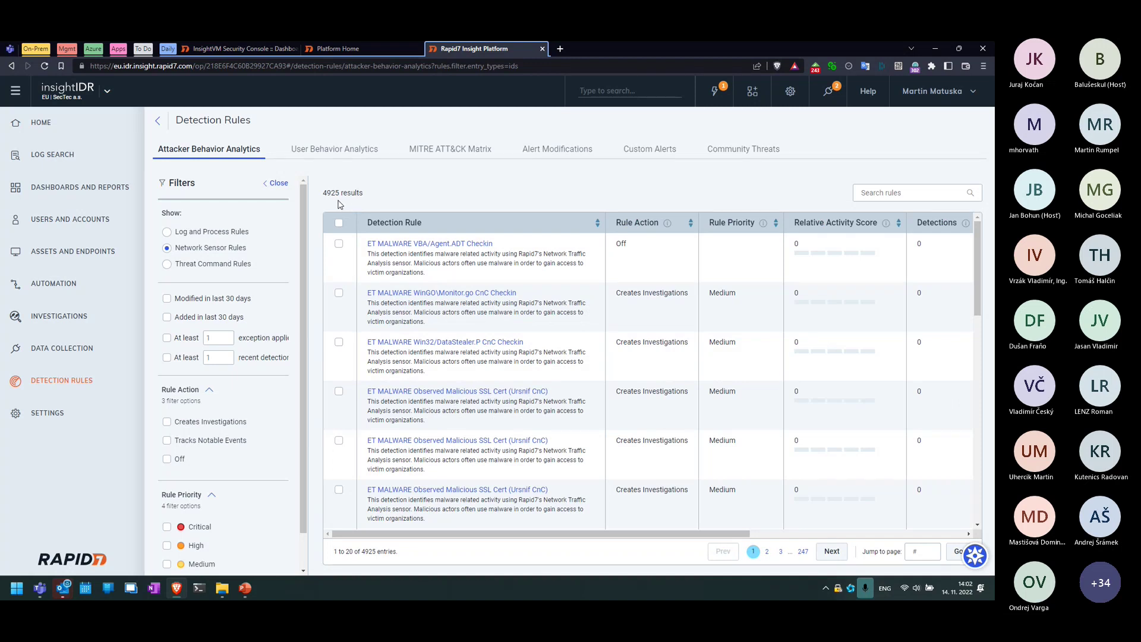
View the User Behavior Analytics rules and look over the tactics and techniques in the MITRE ATT&CK Matrix.
{"action": "left_click", "coordinate": [348, 152]}
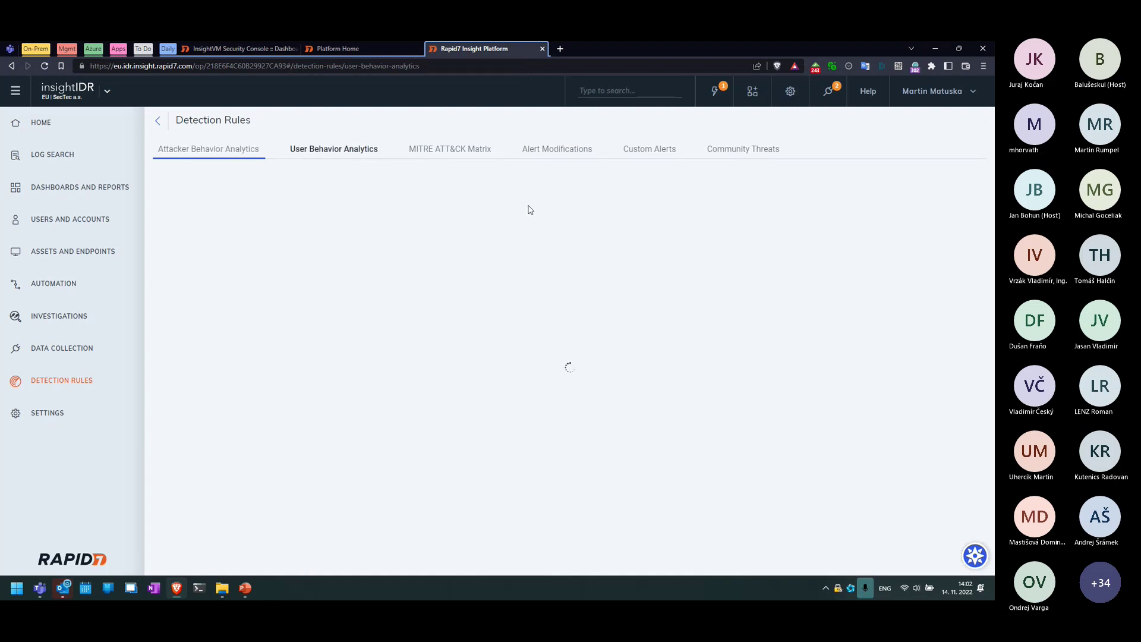
{"action": "left_click", "coordinate": [454, 154]}
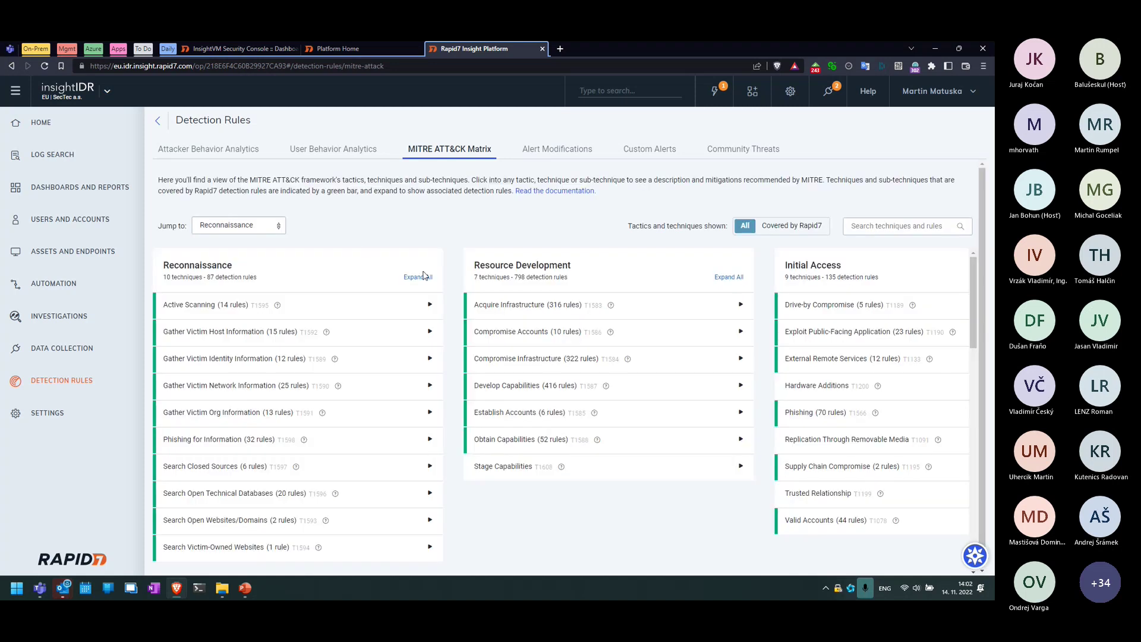
{"action": "scroll", "coordinate": [485, 441], "scroll_direction": "down", "scroll_amount": 2}
{"action": "scroll", "coordinate": [484, 443], "scroll_direction": "up", "scroll_amount": 2}
Check the alert modifications, and bring the MITRE ATT&CK column of the Attacker Behavior Analytics rules into view.
{"action": "left_click", "coordinate": [557, 150]}
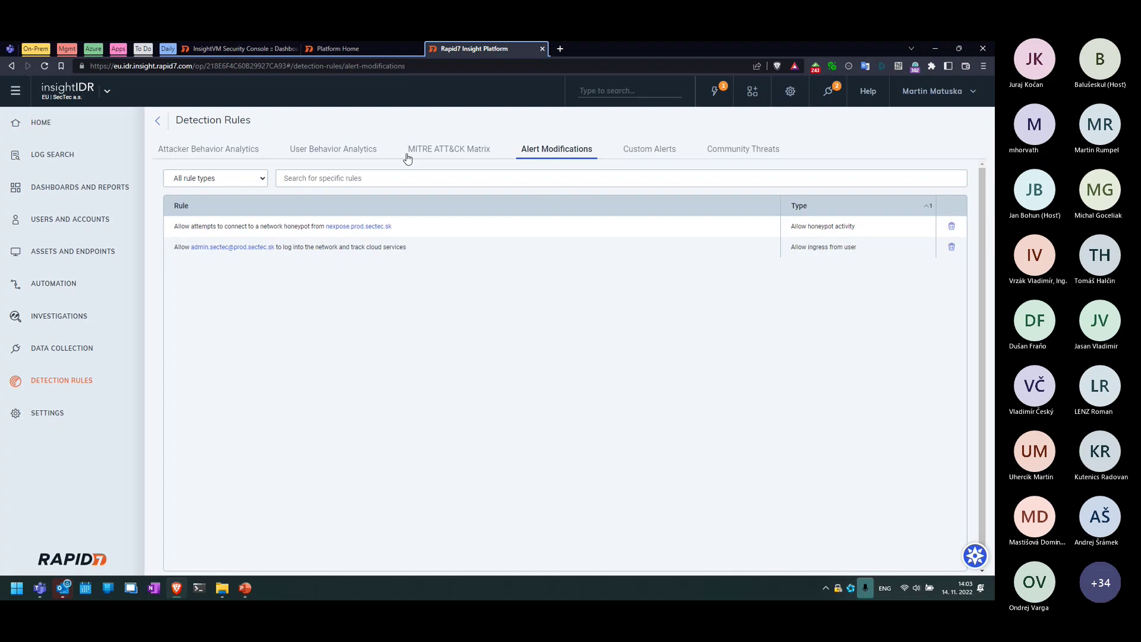
{"action": "left_click", "coordinate": [235, 152]}
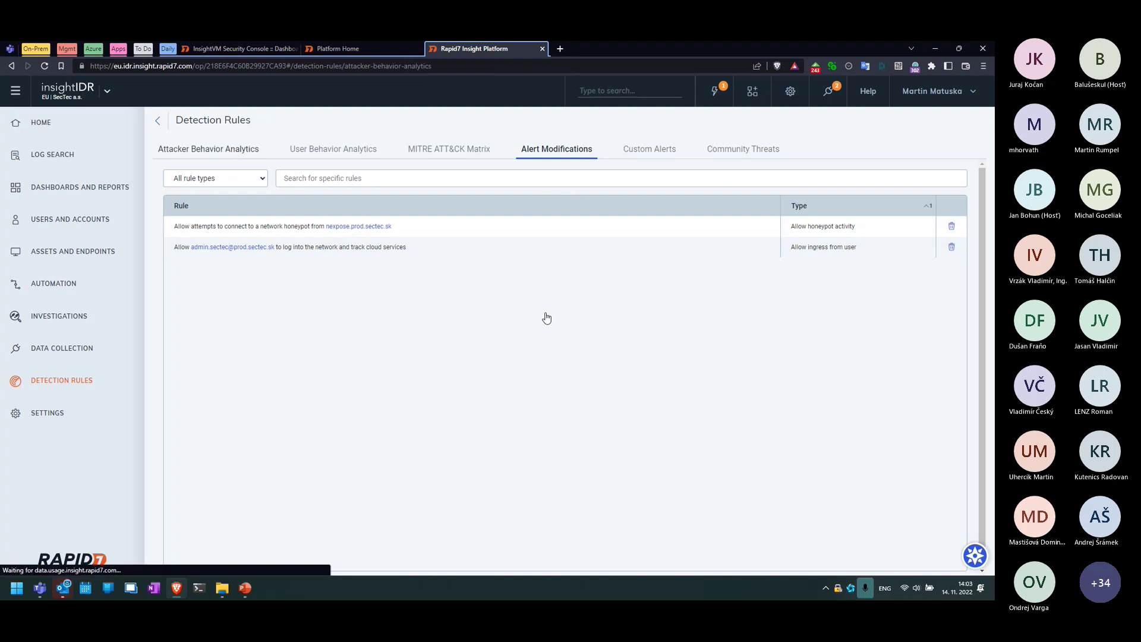
{"action": "left_click_drag", "start_coordinate": [496, 538], "coordinate": [792, 534]}
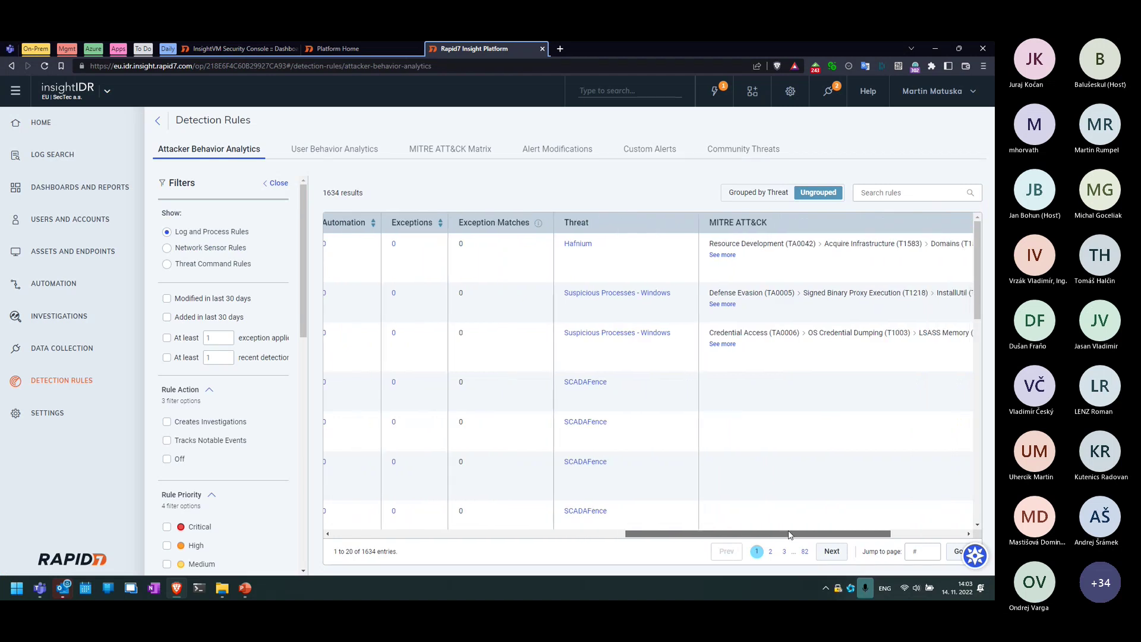
Sort the Attacker Behavior Analytics rules by most exceptions and check the first rule's MITRE ATT&CK mapping and name.
{"action": "scroll", "coordinate": [774, 539], "scroll_direction": "left", "scroll_amount": 3}
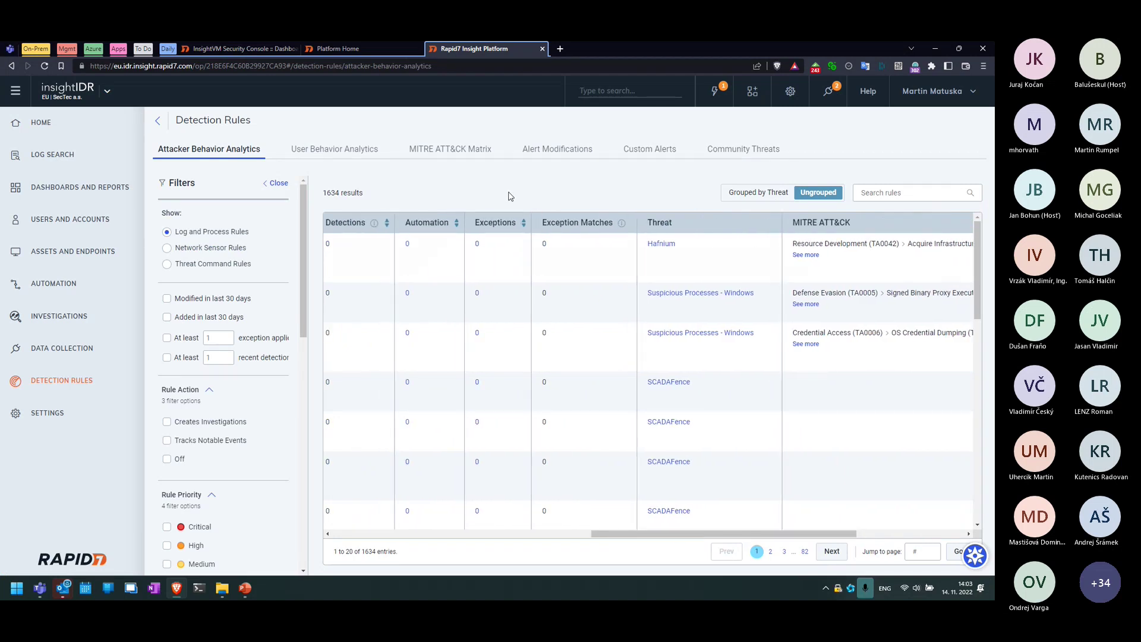
{"action": "left_click", "coordinate": [510, 236]}
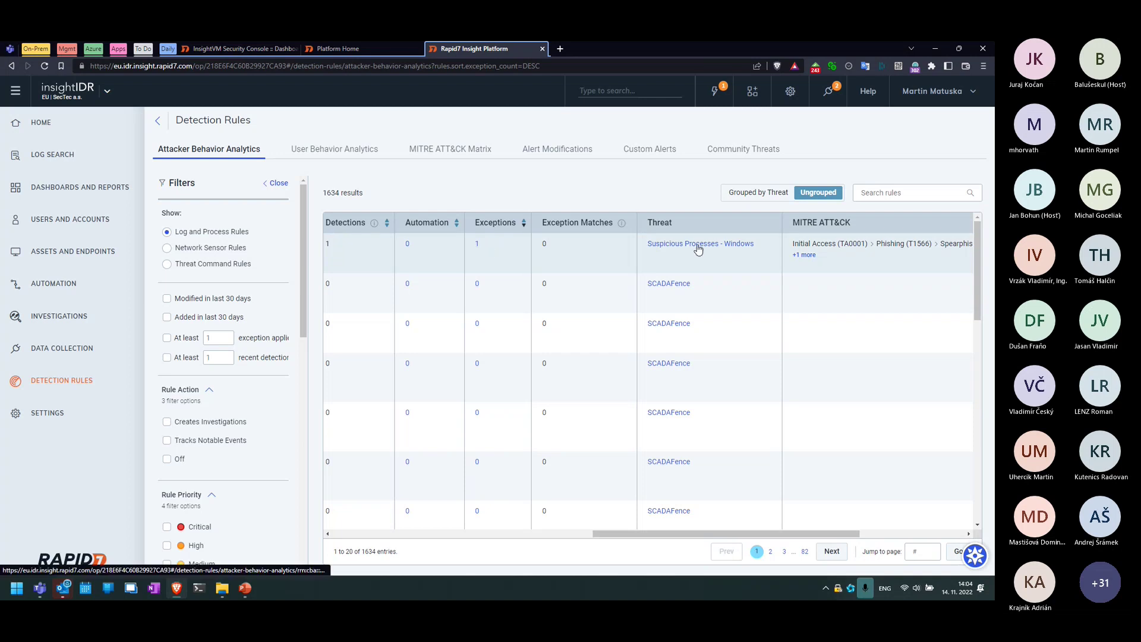
{"action": "left_click_drag", "start_coordinate": [732, 533], "coordinate": [832, 534]}
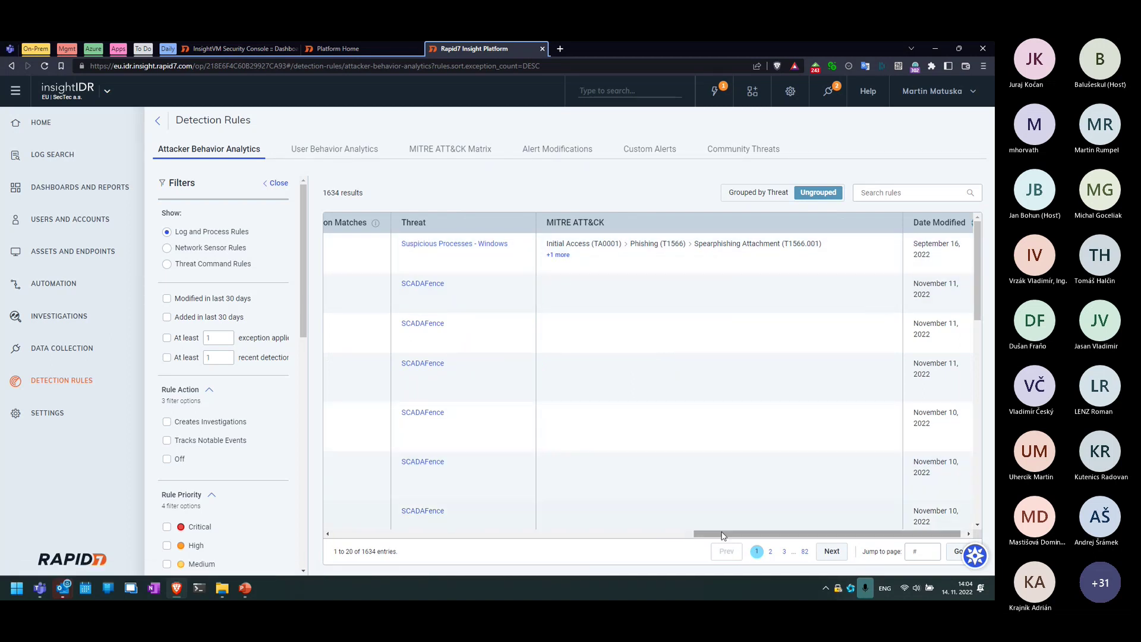
{"action": "left_click_drag", "start_coordinate": [723, 534], "coordinate": [362, 534]}
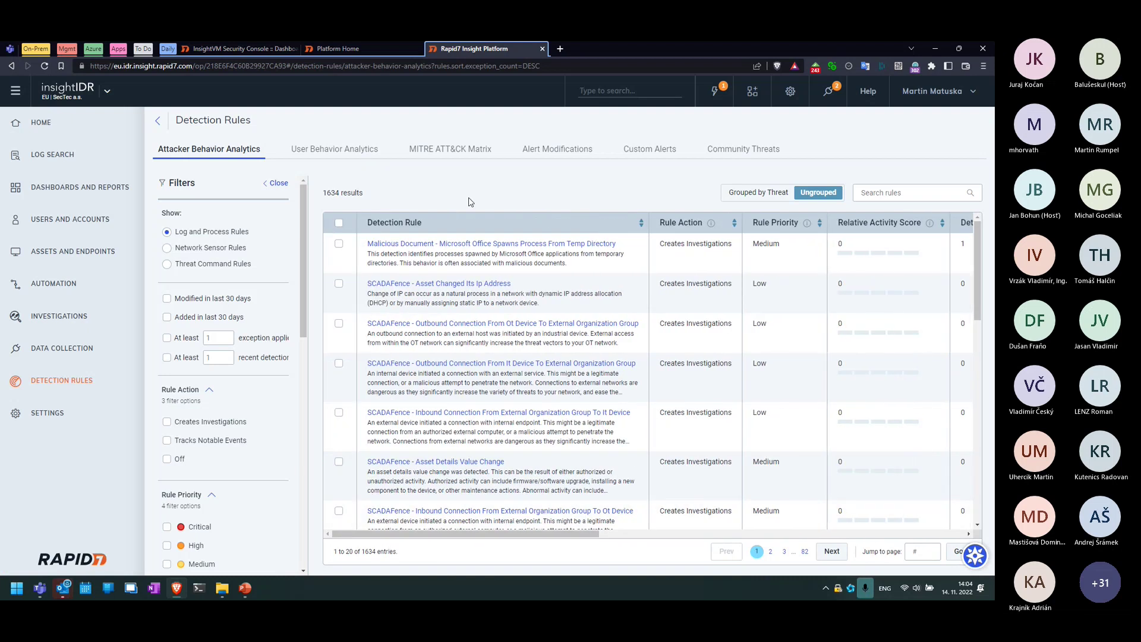
Open the Threat Community from Community Threats and examine the sources and community statistics of the newest non-subscribed threats.
{"action": "left_click", "coordinate": [744, 149]}
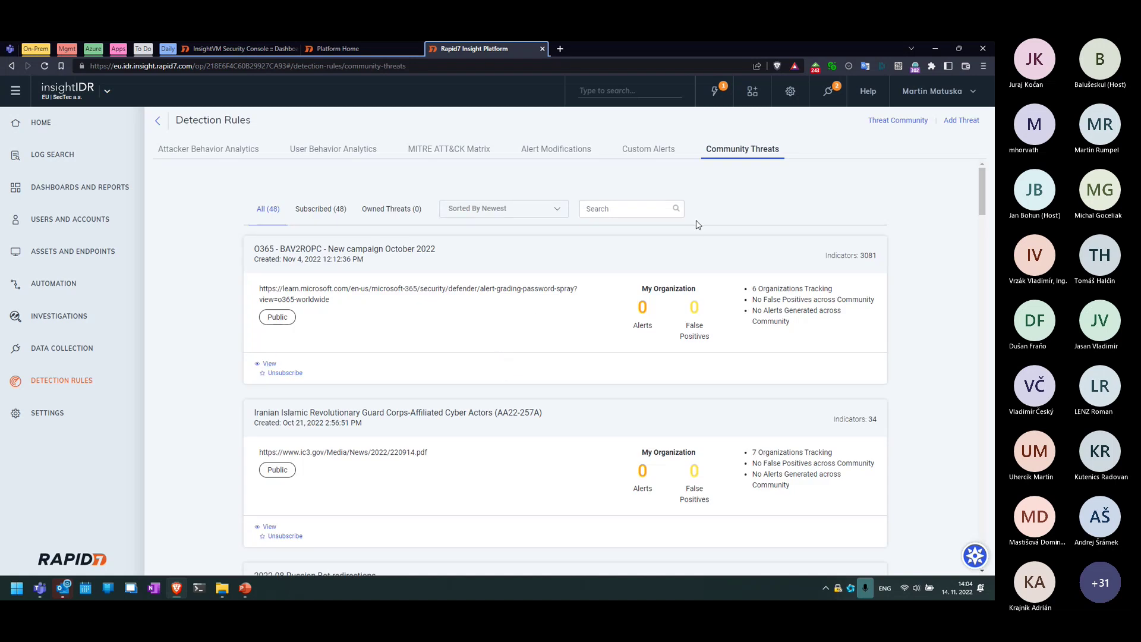
{"action": "left_click", "coordinate": [894, 122]}
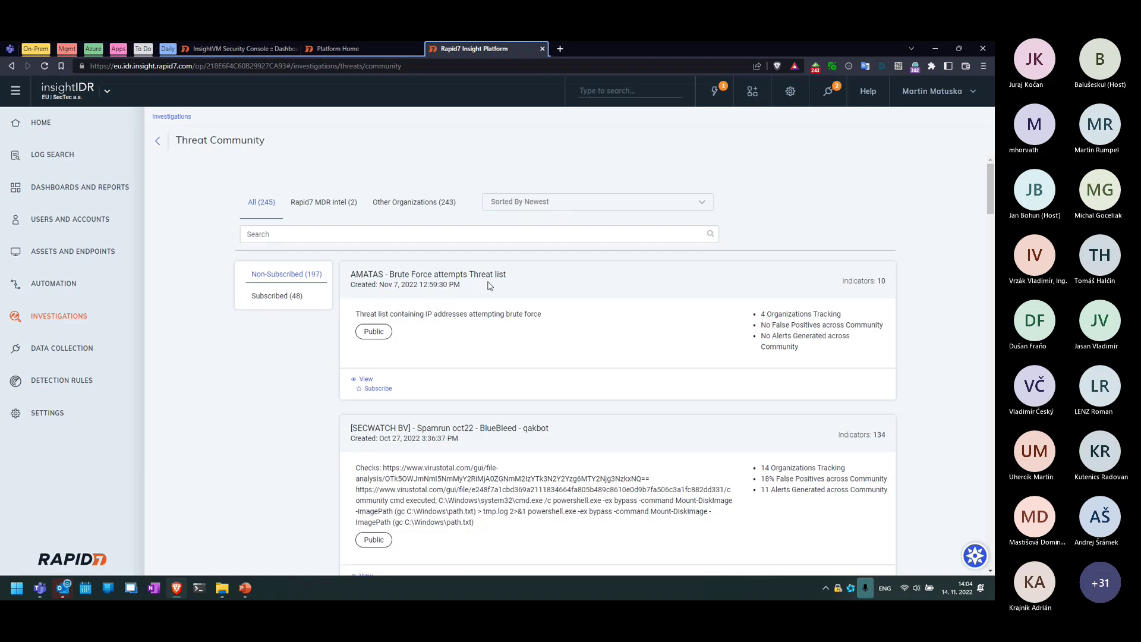
{"action": "scroll", "coordinate": [595, 363], "scroll_direction": "down", "scroll_amount": 1}
{"action": "scroll", "coordinate": [595, 362], "scroll_direction": "down", "scroll_amount": 2}
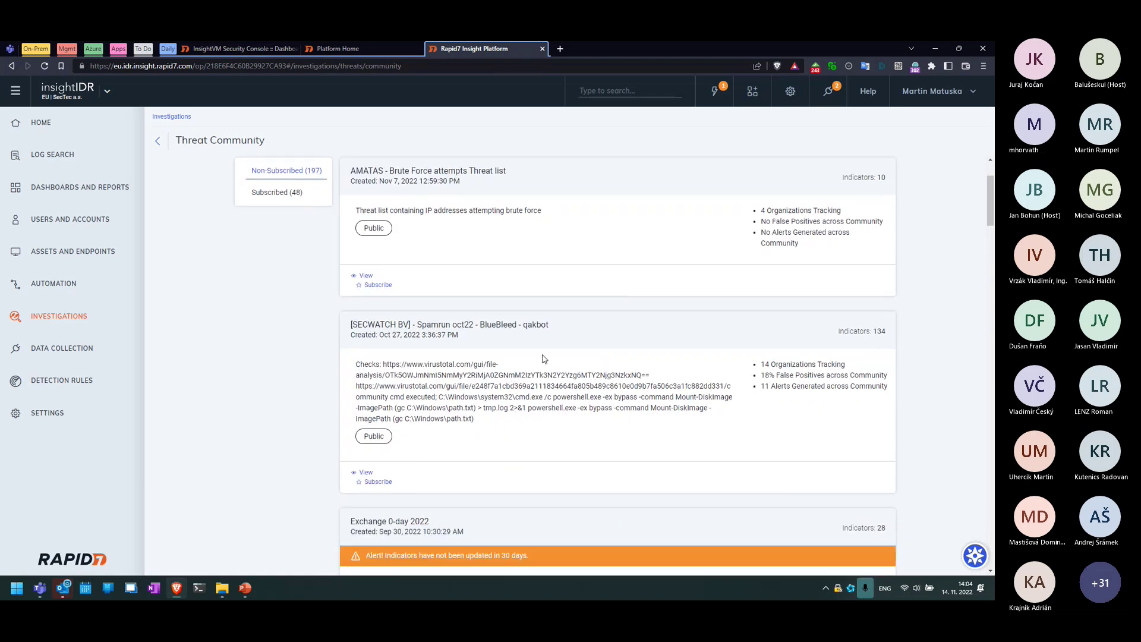
{"action": "scroll", "coordinate": [544, 358], "scroll_direction": "down", "scroll_amount": 1}
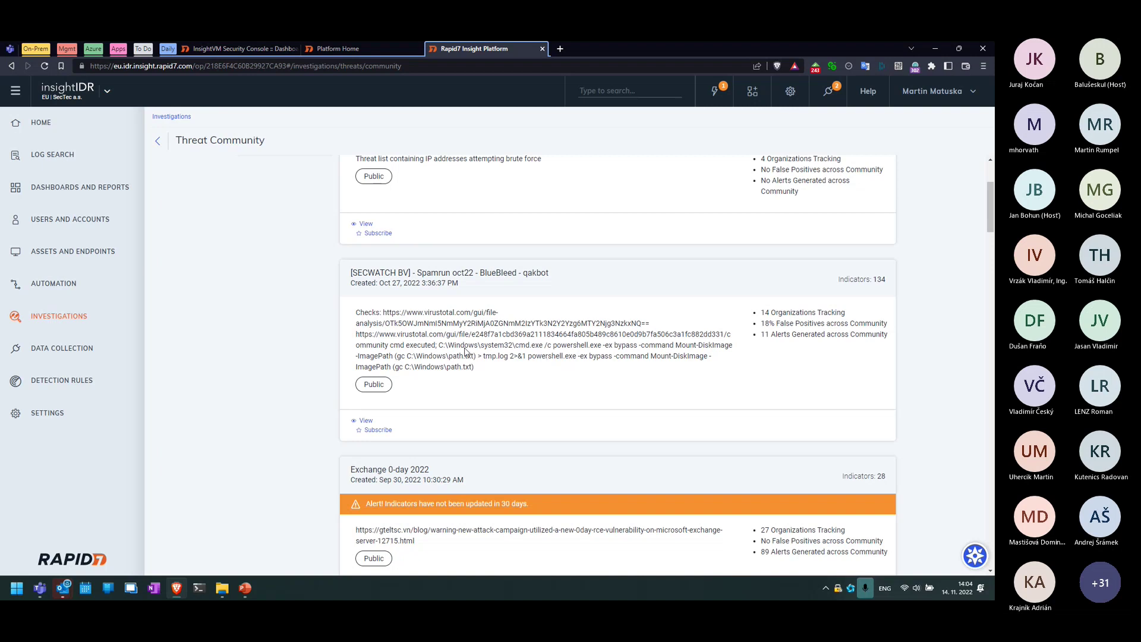
{"action": "left_click_drag", "start_coordinate": [472, 314], "coordinate": [412, 314]}
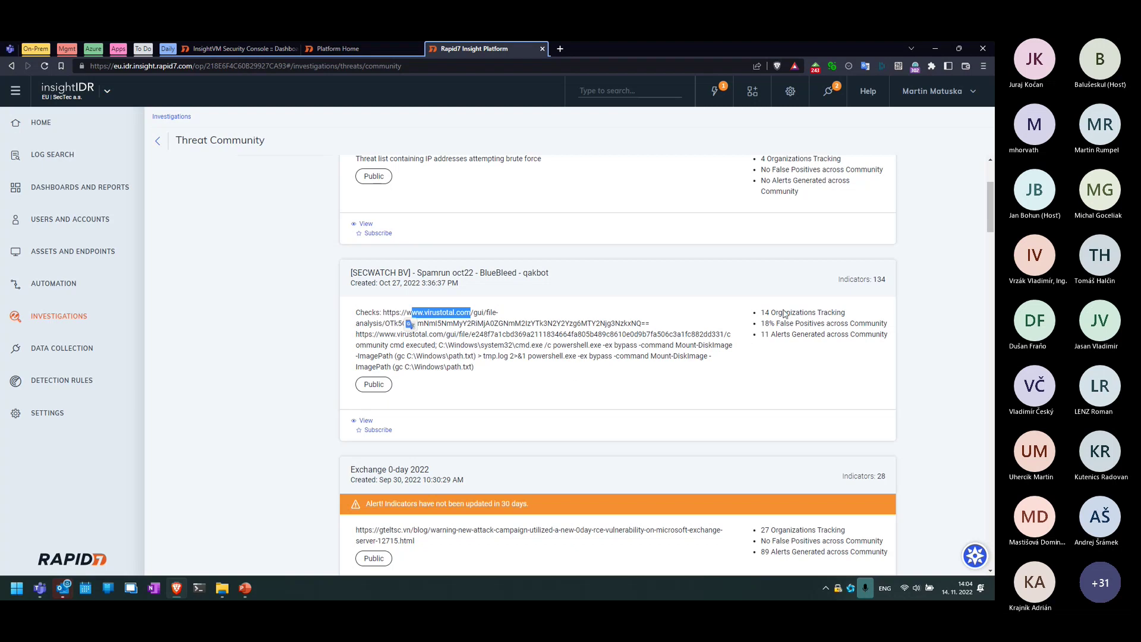
{"action": "scroll", "coordinate": [785, 321], "scroll_direction": "up", "scroll_amount": 1}
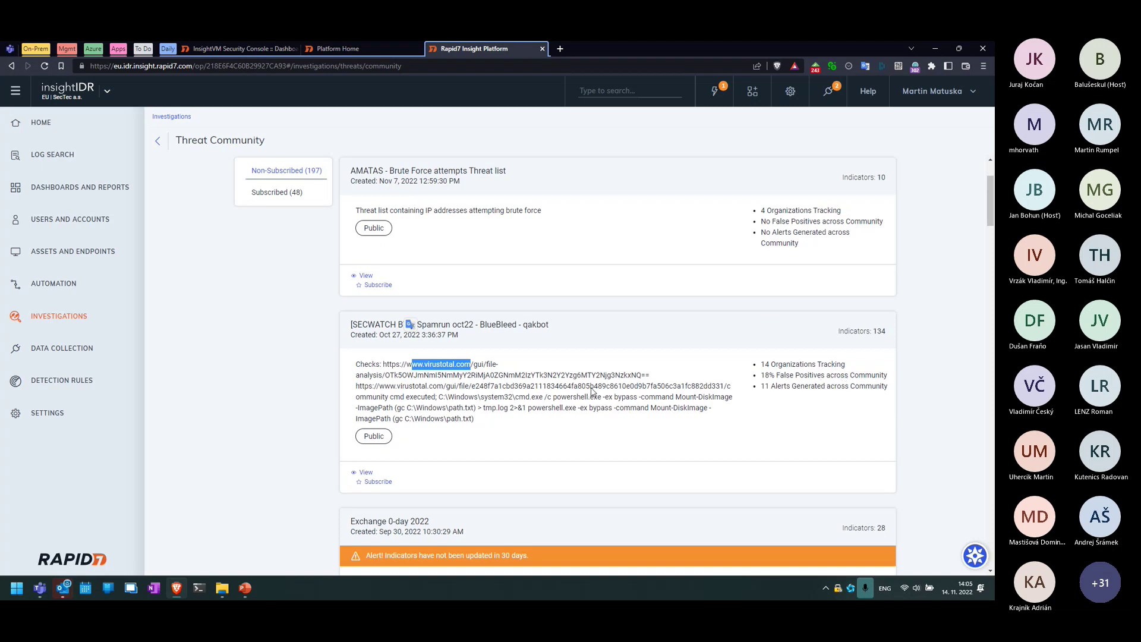
{"action": "scroll", "coordinate": [593, 392], "scroll_direction": "down", "scroll_amount": 3}
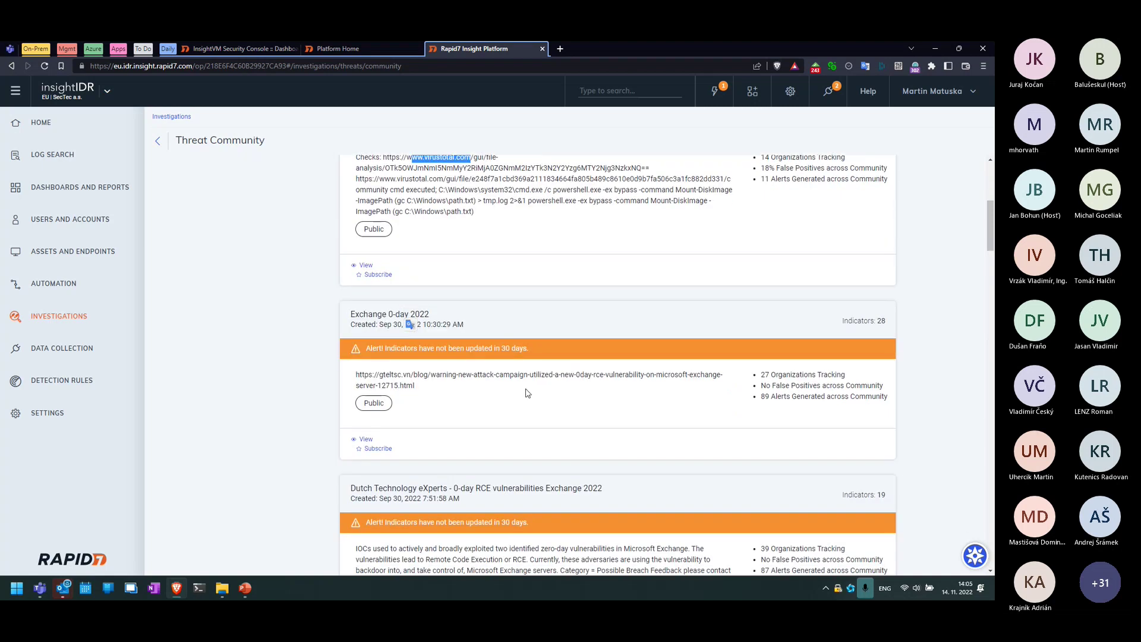
{"action": "scroll", "coordinate": [542, 399], "scroll_direction": "down", "scroll_amount": 2}
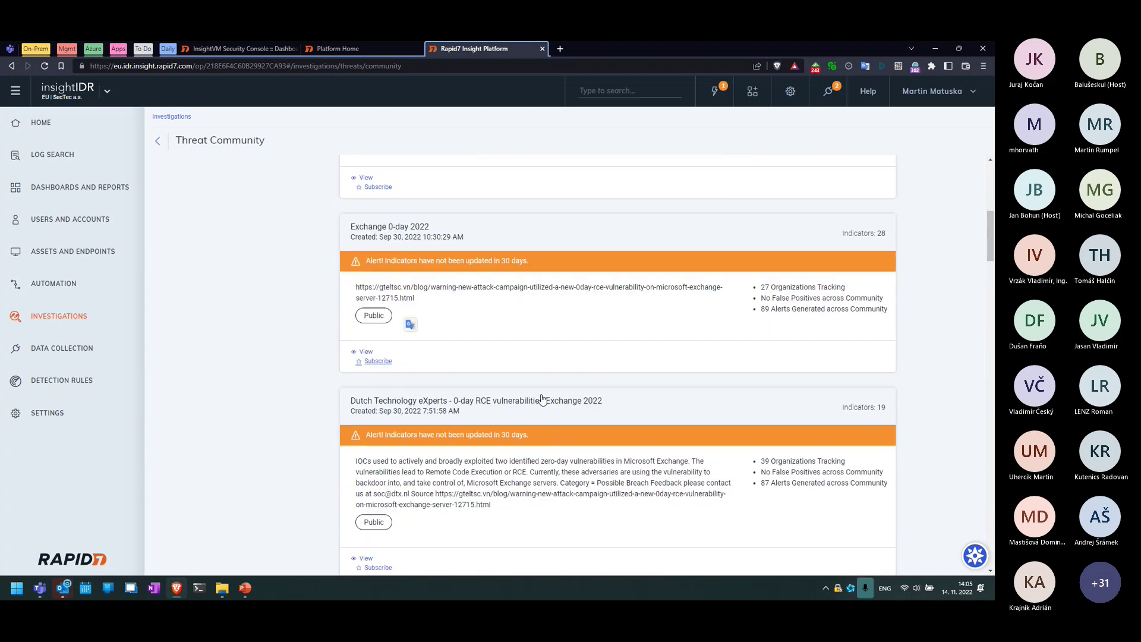
Subscribe to the Shikitega threat in the non-subscribed Threat Community list.
{"action": "scroll", "coordinate": [541, 399], "scroll_direction": "down", "scroll_amount": 10}
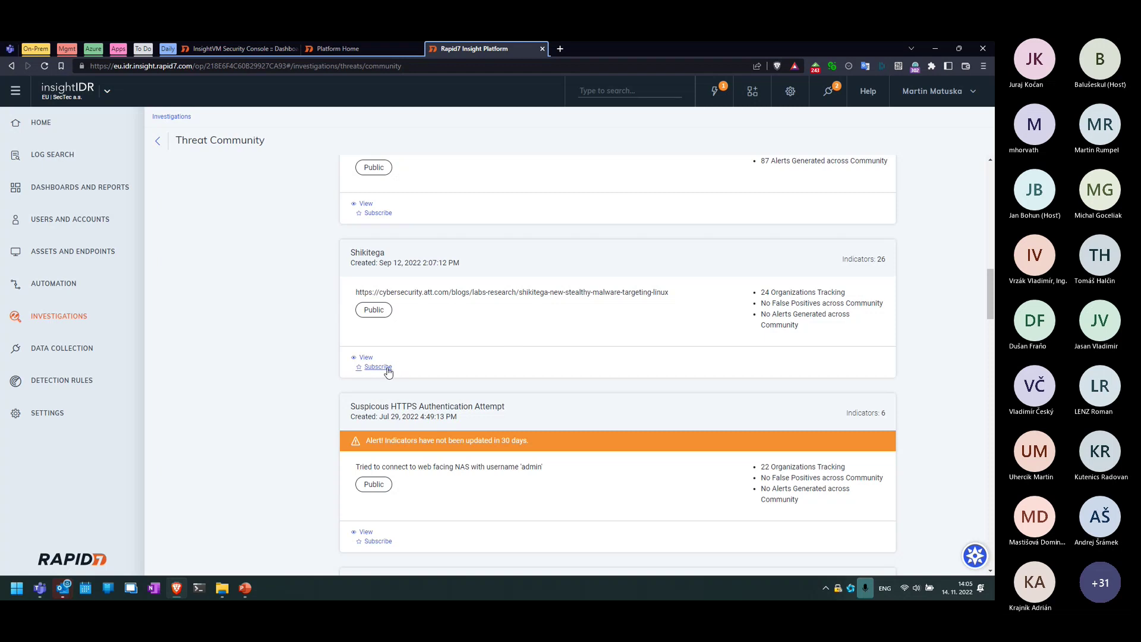
{"action": "scroll", "coordinate": [437, 368], "scroll_direction": "down", "scroll_amount": 3}
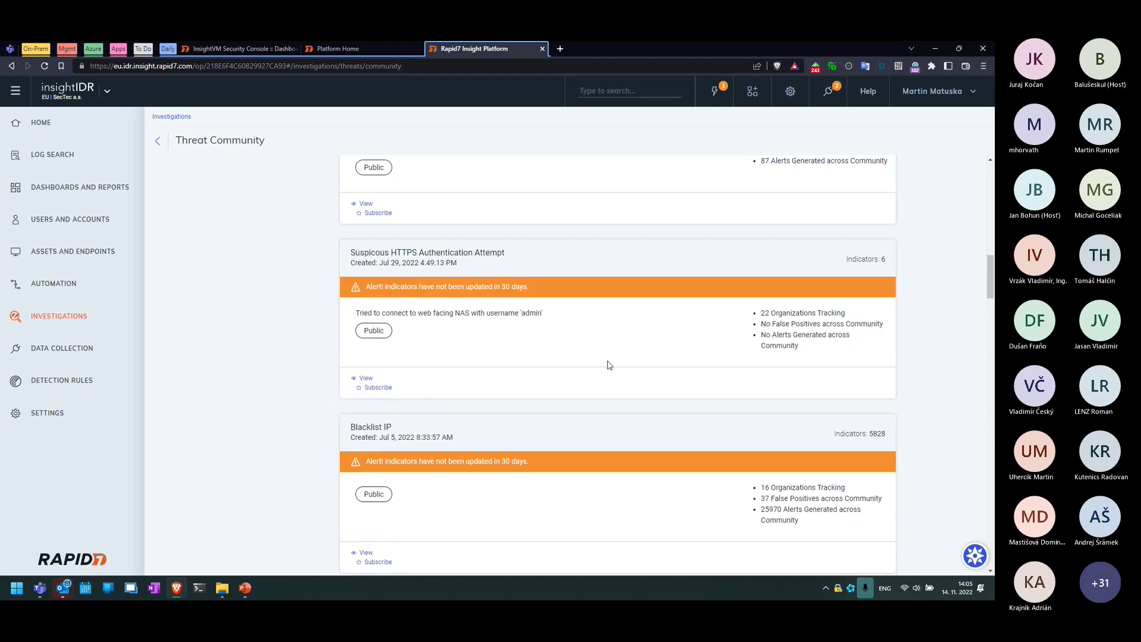
{"action": "scroll", "coordinate": [618, 361], "scroll_direction": "up", "scroll_amount": 10}
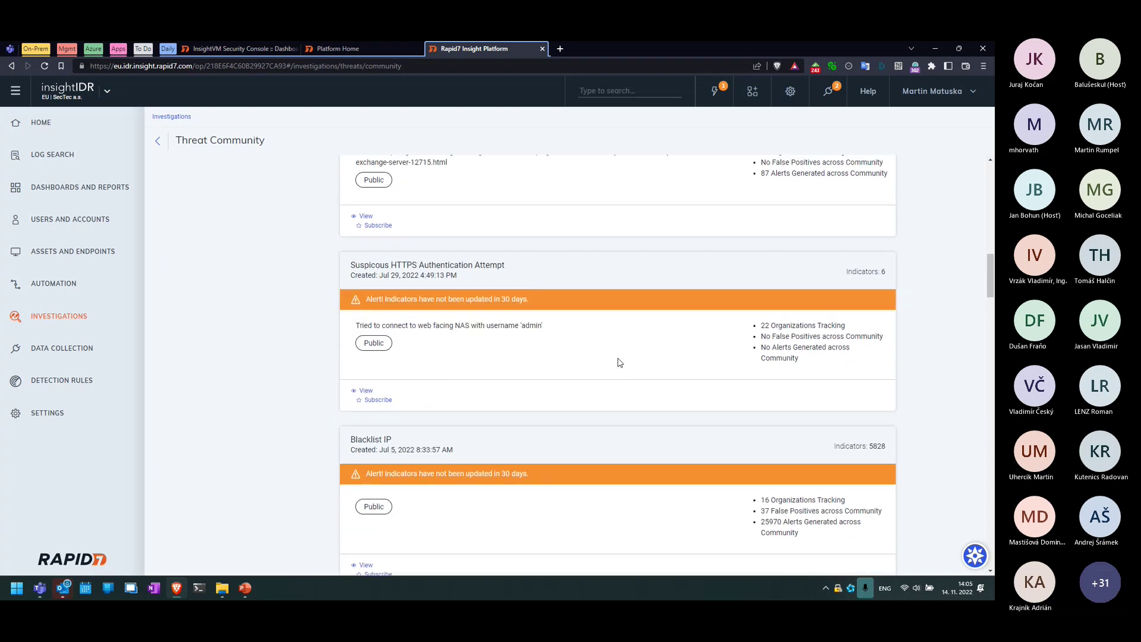
{"action": "scroll", "coordinate": [508, 343], "scroll_direction": "up", "scroll_amount": 8}
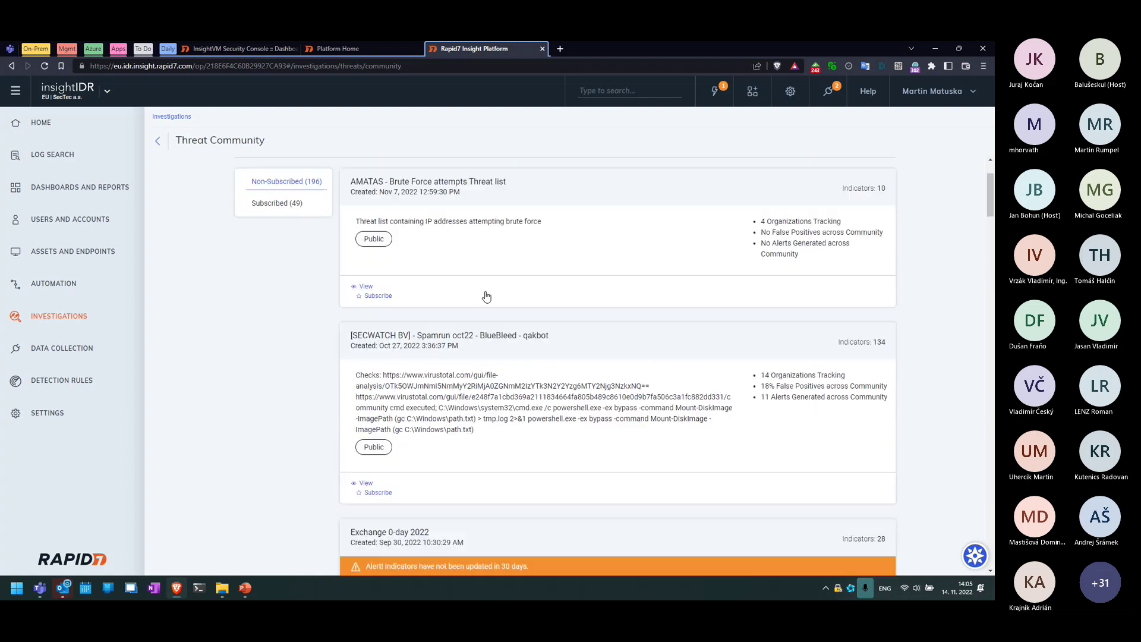
Show the subscribed community threats and check the source links of the O365 - BAV2ROPC and Iranian Islamic Revolutionary Guard Corps entries.
{"action": "left_click", "coordinate": [283, 294]}
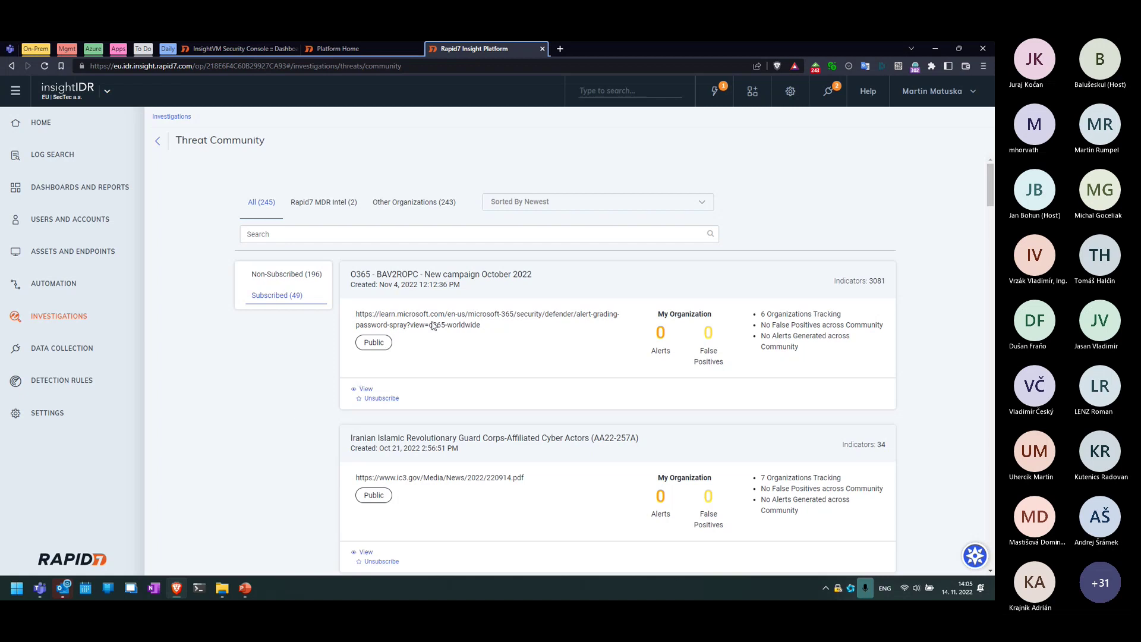
{"action": "left_click_drag", "start_coordinate": [448, 316], "coordinate": [376, 324]}
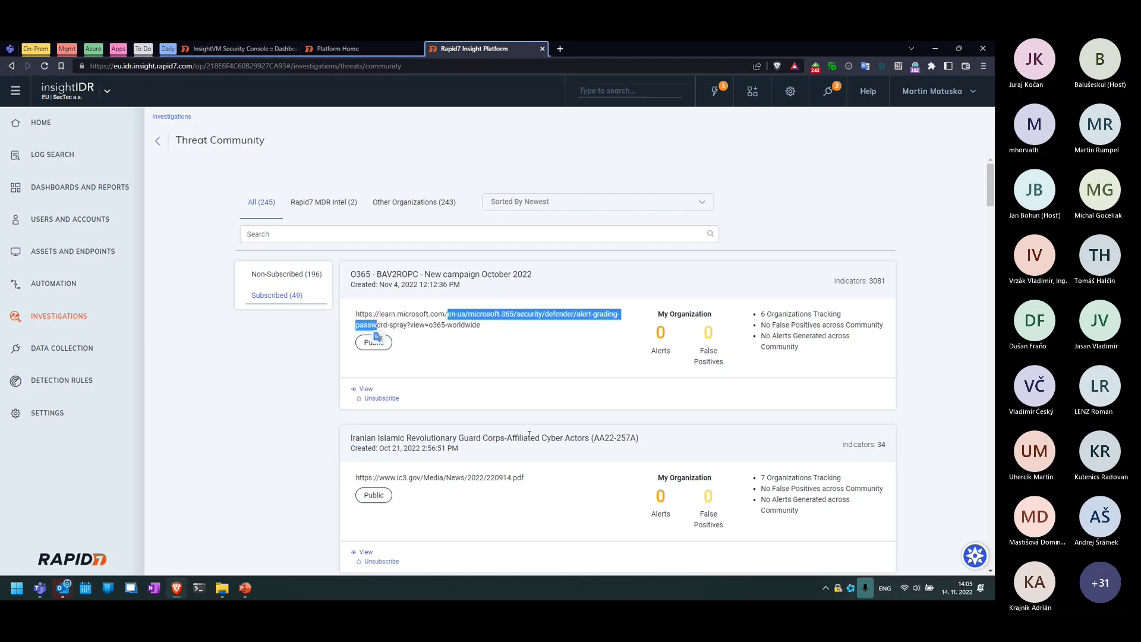
{"action": "left_click", "coordinate": [483, 365]}
{"action": "scroll", "coordinate": [487, 372], "scroll_direction": "down", "scroll_amount": 3}
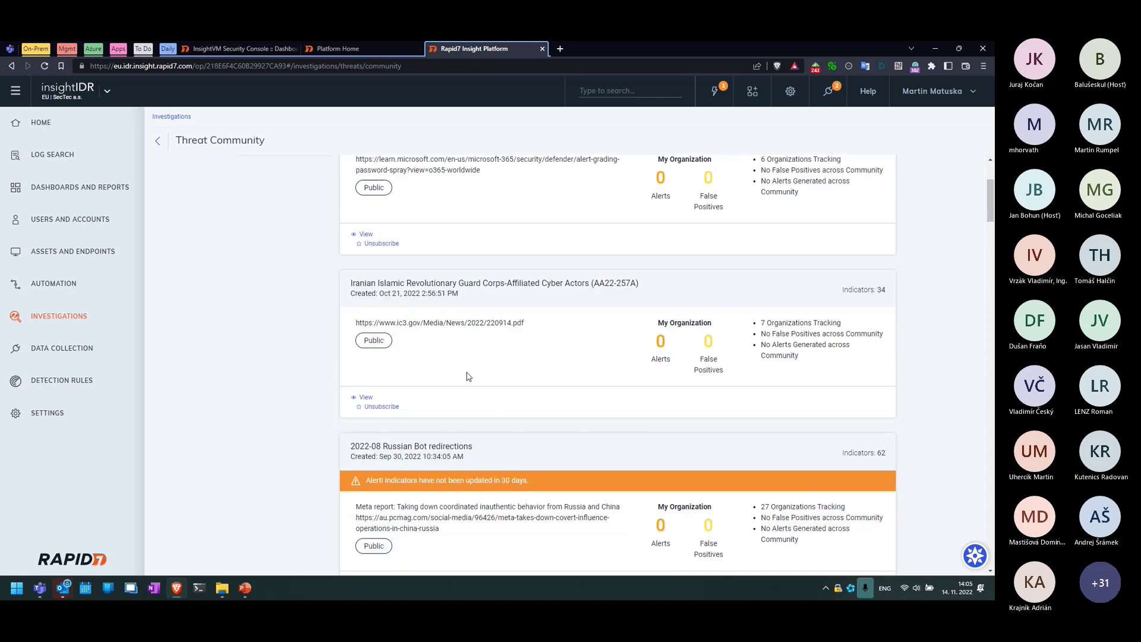
{"action": "left_click_drag", "start_coordinate": [418, 326], "coordinate": [396, 325]}
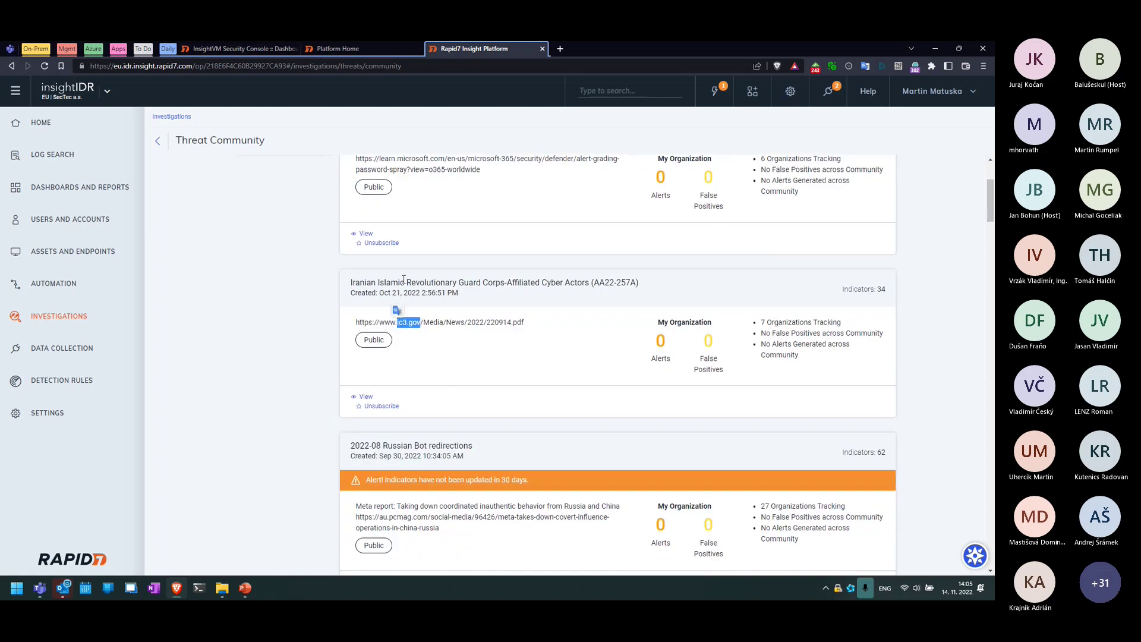
{"action": "left_click", "coordinate": [483, 337]}
{"action": "scroll", "coordinate": [489, 364], "scroll_direction": "down", "scroll_amount": 2}
{"action": "scroll", "coordinate": [493, 352], "scroll_direction": "down", "scroll_amount": 1}
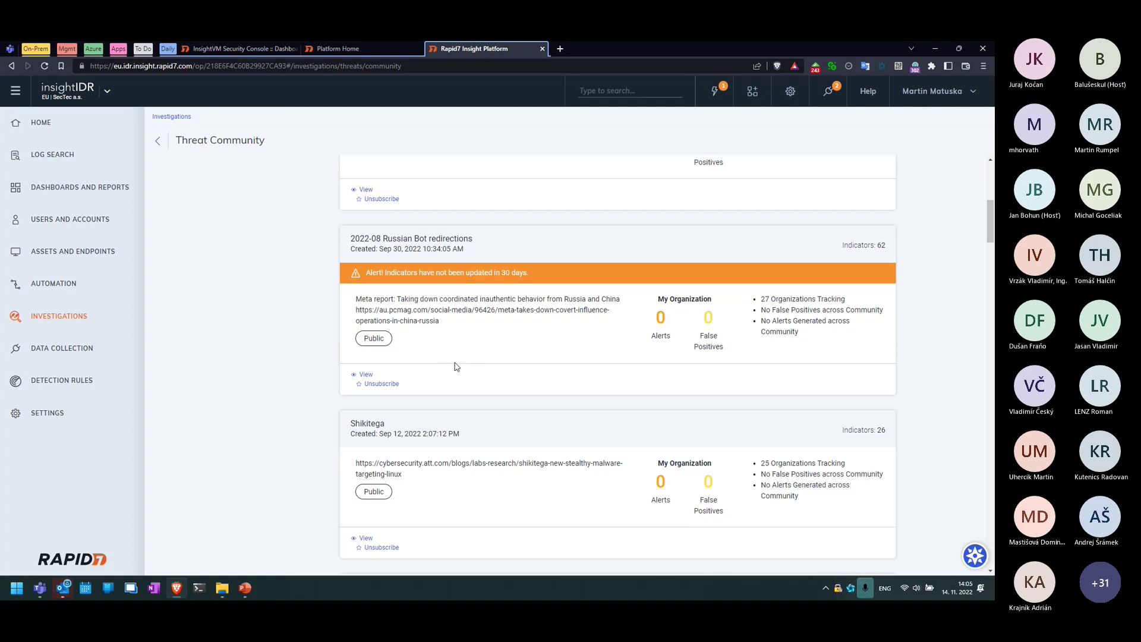
Look through the older subscribed threats, checking the source links of the CVE-2019-18935 cryptomining, Zeppelin Ransomware and LockBit 3.0 entries.
{"action": "scroll", "coordinate": [458, 372], "scroll_direction": "down", "scroll_amount": 2}
{"action": "scroll", "coordinate": [446, 394], "scroll_direction": "down", "scroll_amount": 3}
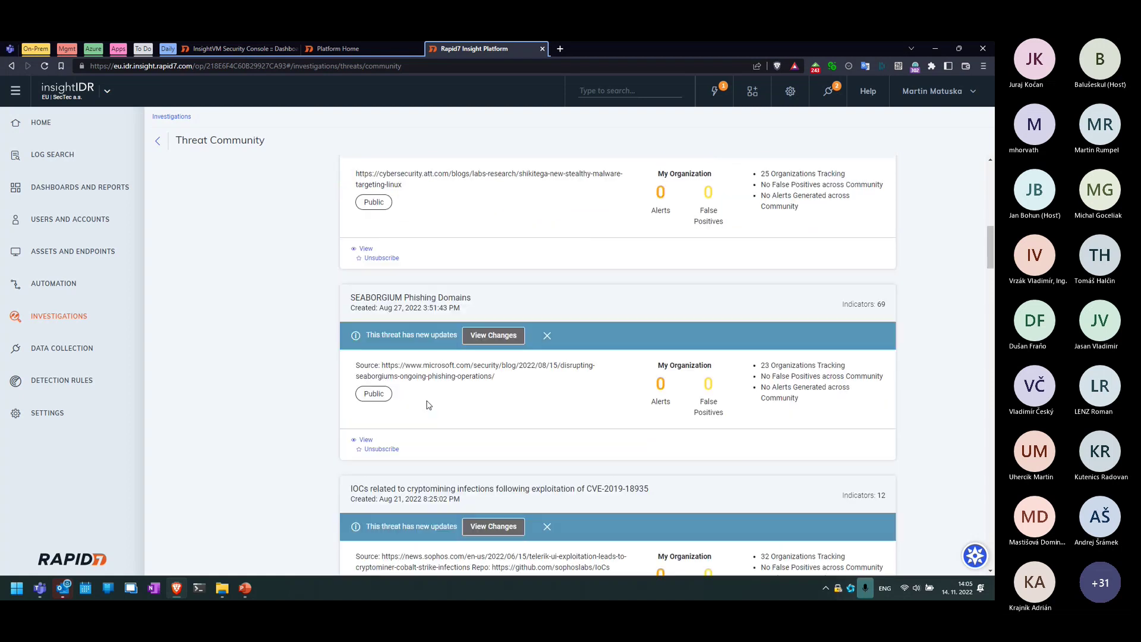
{"action": "scroll", "coordinate": [442, 410], "scroll_direction": "down", "scroll_amount": 3}
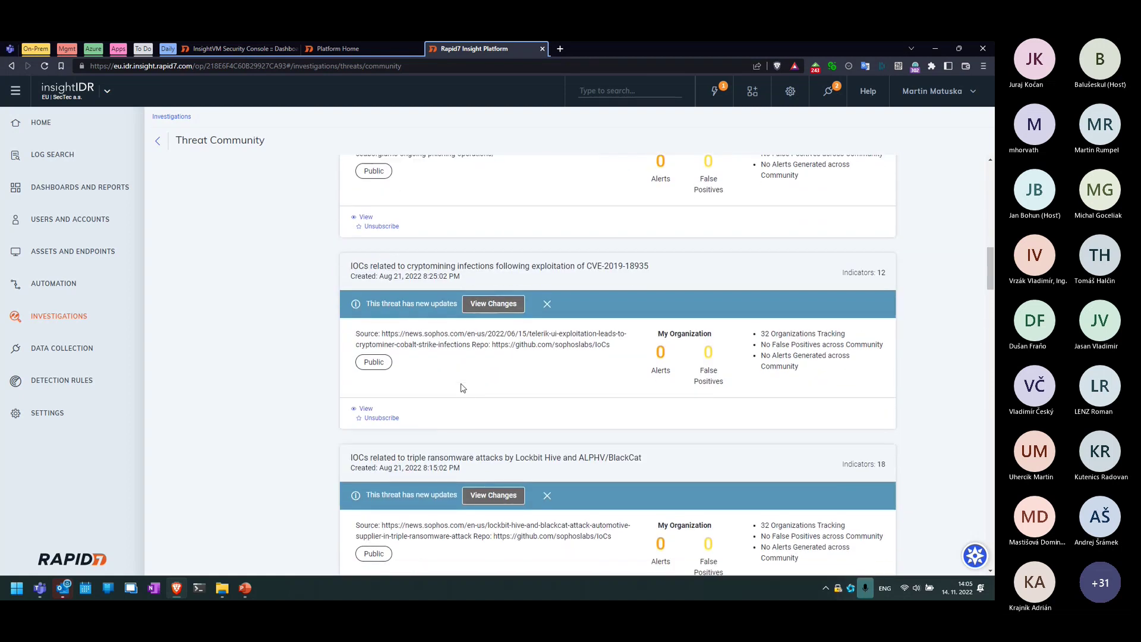
{"action": "left_click_drag", "start_coordinate": [466, 337], "coordinate": [407, 340]}
{"action": "left_click", "coordinate": [467, 383]}
{"action": "scroll", "coordinate": [451, 375], "scroll_direction": "down", "scroll_amount": 3}
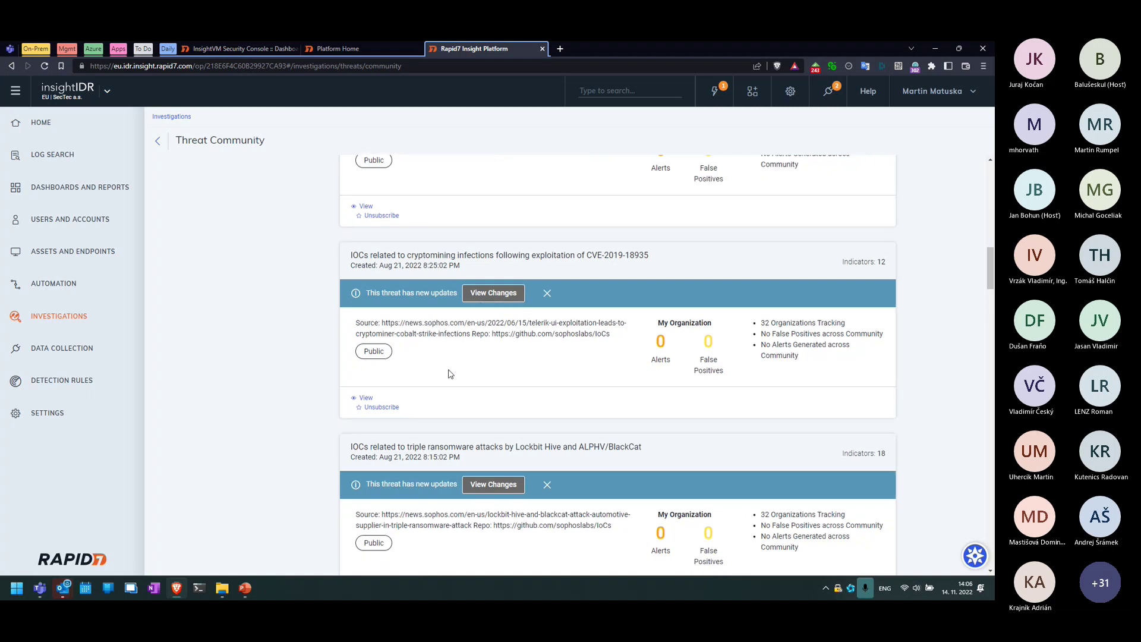
{"action": "scroll", "coordinate": [439, 397], "scroll_direction": "down", "scroll_amount": 4}
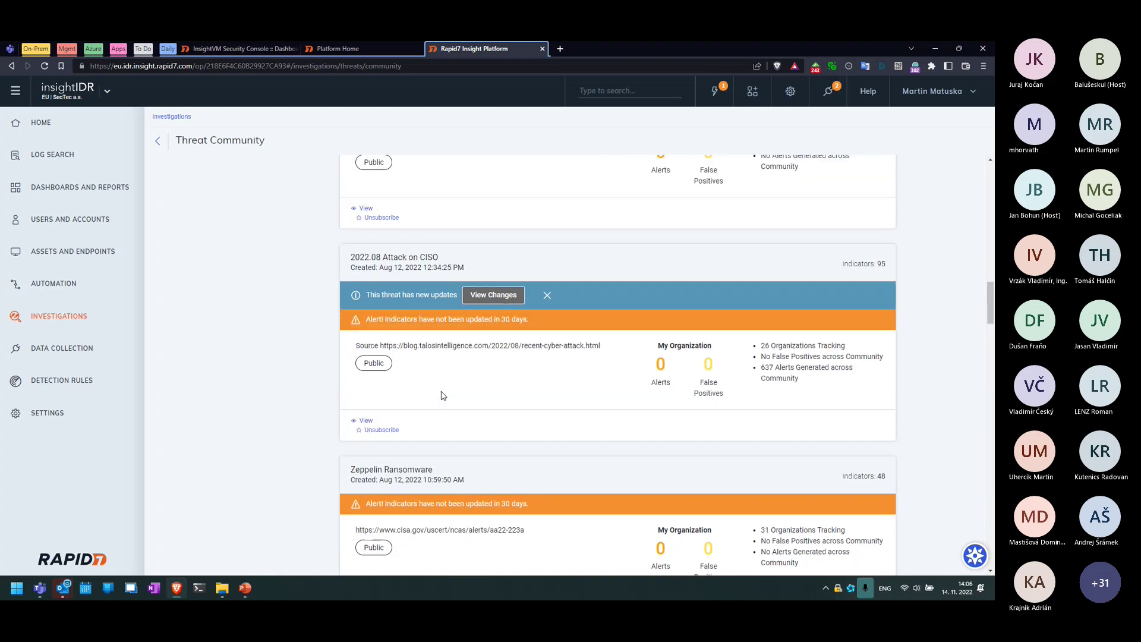
{"action": "scroll", "coordinate": [455, 391], "scroll_direction": "down", "scroll_amount": 1}
{"action": "scroll", "coordinate": [459, 393], "scroll_direction": "down", "scroll_amount": 2}
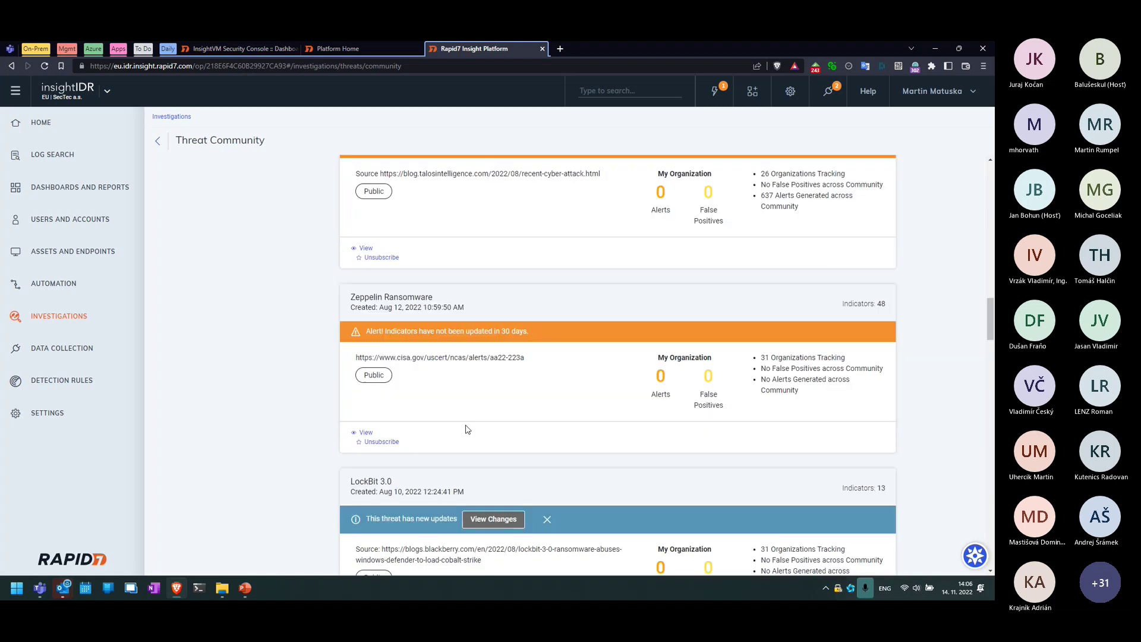
{"action": "left_click_drag", "start_coordinate": [424, 360], "coordinate": [395, 358]}
{"action": "scroll", "coordinate": [427, 434], "scroll_direction": "down", "scroll_amount": 3}
{"action": "scroll", "coordinate": [427, 470], "scroll_direction": "down", "scroll_amount": 1}
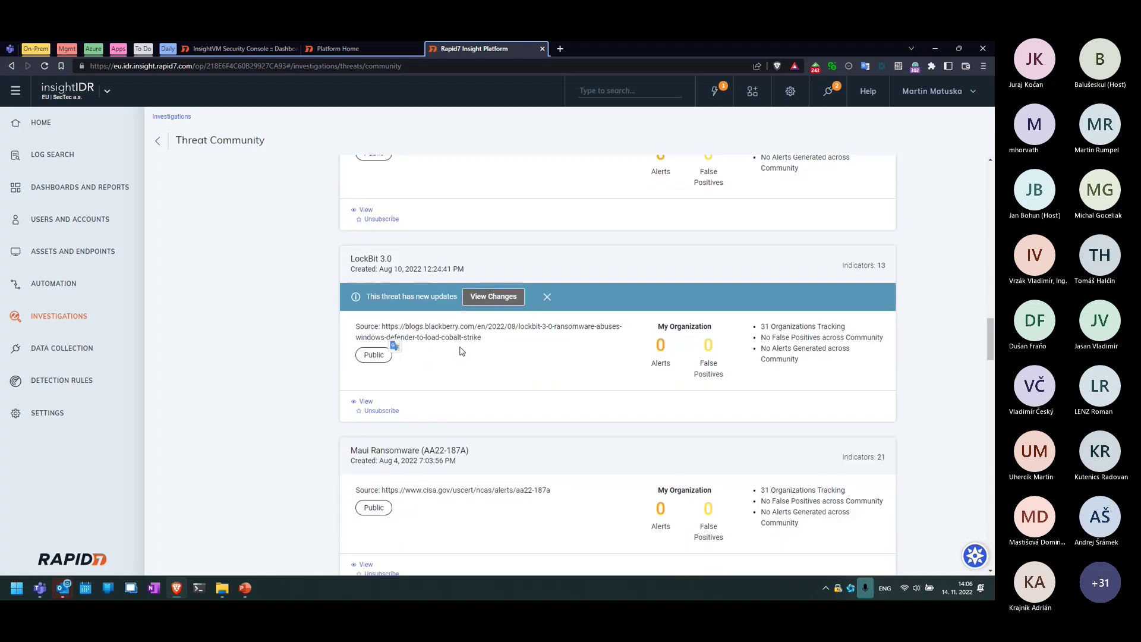
{"action": "left_click_drag", "start_coordinate": [457, 327], "coordinate": [427, 328]}
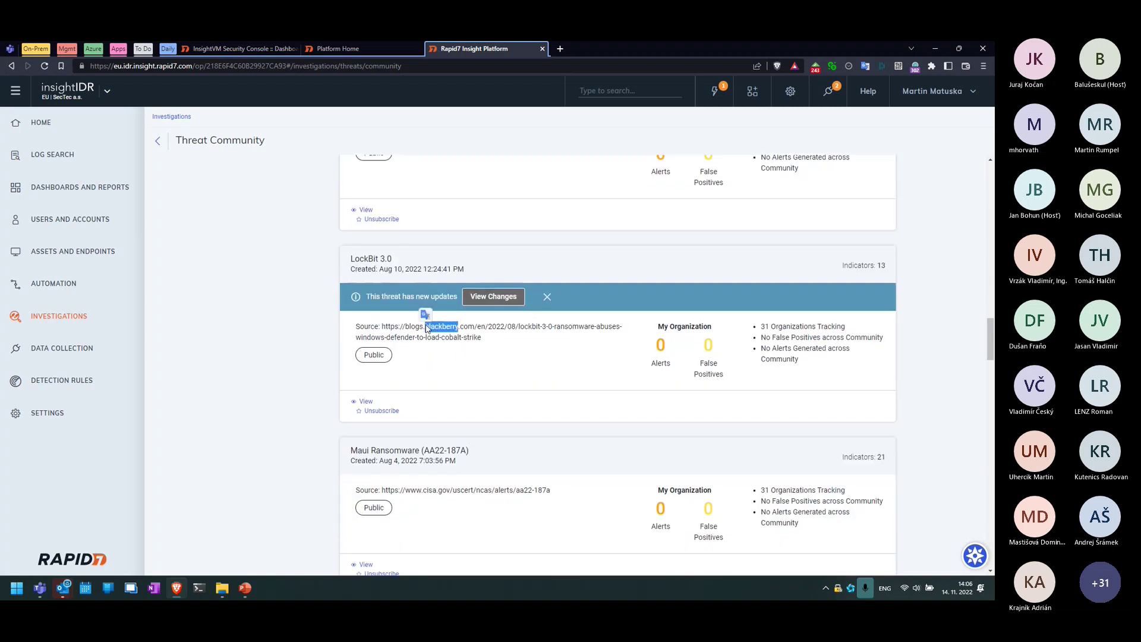
{"action": "left_click", "coordinate": [483, 378]}
Leave the Threat Community and open the Home overview.
{"action": "scroll", "coordinate": [483, 383], "scroll_direction": "up", "scroll_amount": 15}
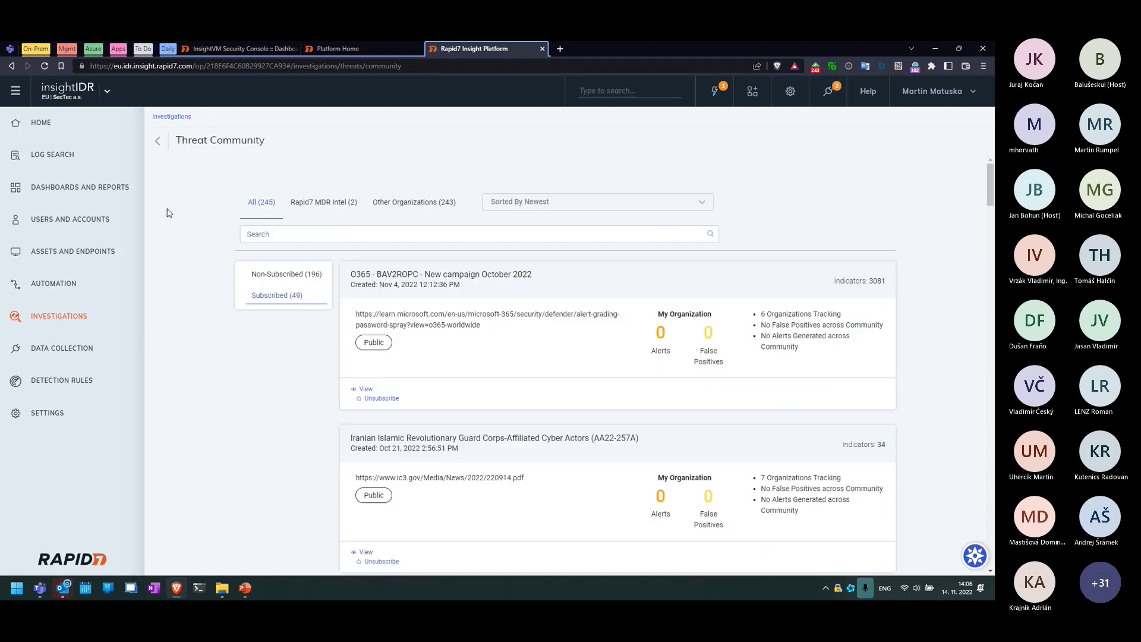
{"action": "left_click", "coordinate": [158, 143]}
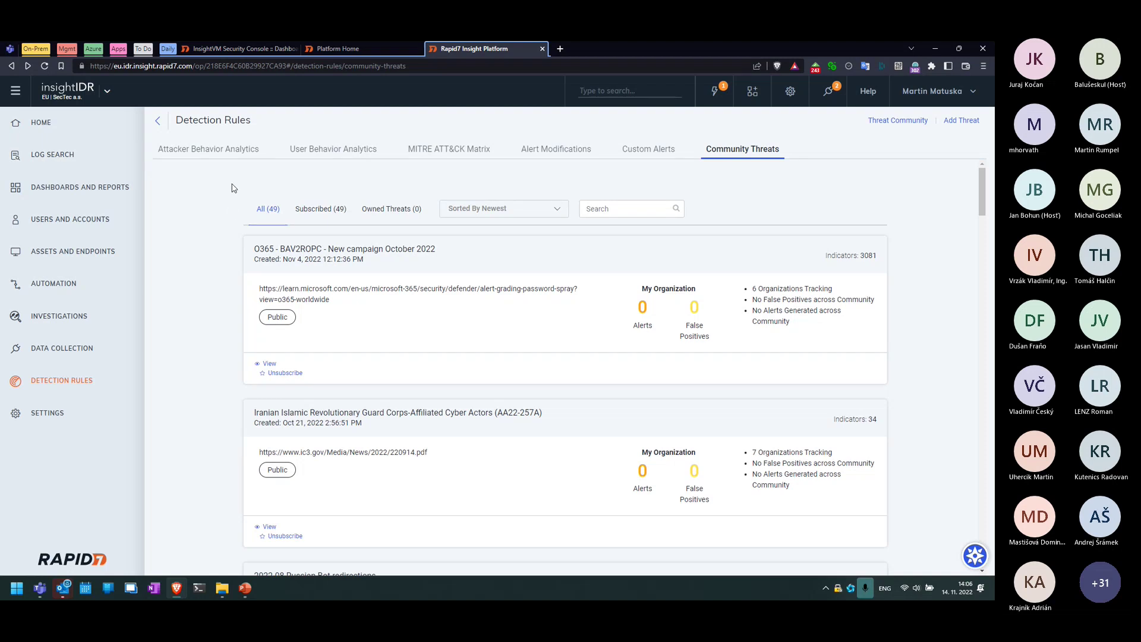
{"action": "left_click", "coordinate": [54, 136]}
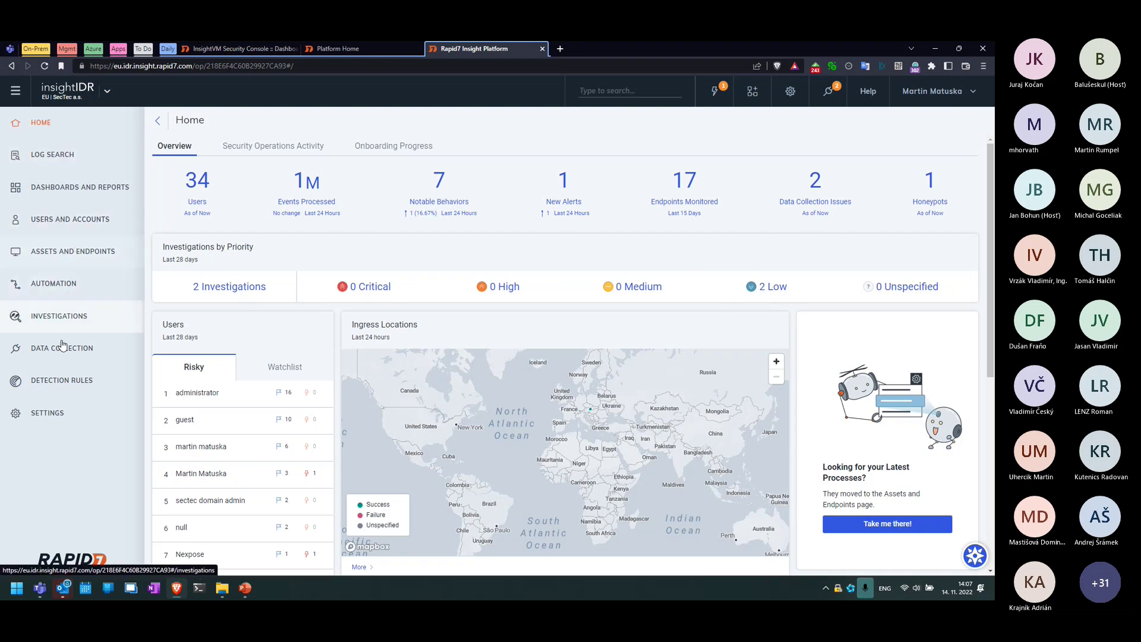
Open the "test" investigation from the Investigations list and review its activity timeline back to the start.
{"action": "left_click", "coordinate": [104, 331]}
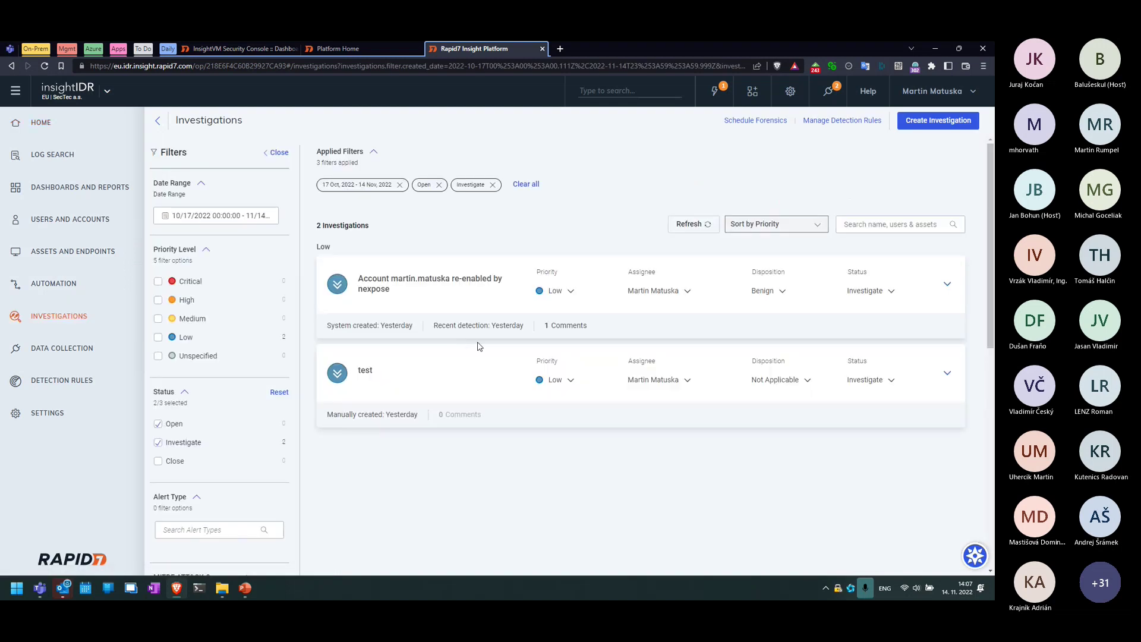
{"action": "scroll", "coordinate": [387, 312], "scroll_direction": "down", "scroll_amount": 3}
{"action": "scroll", "coordinate": [450, 334], "scroll_direction": "up", "scroll_amount": 3}
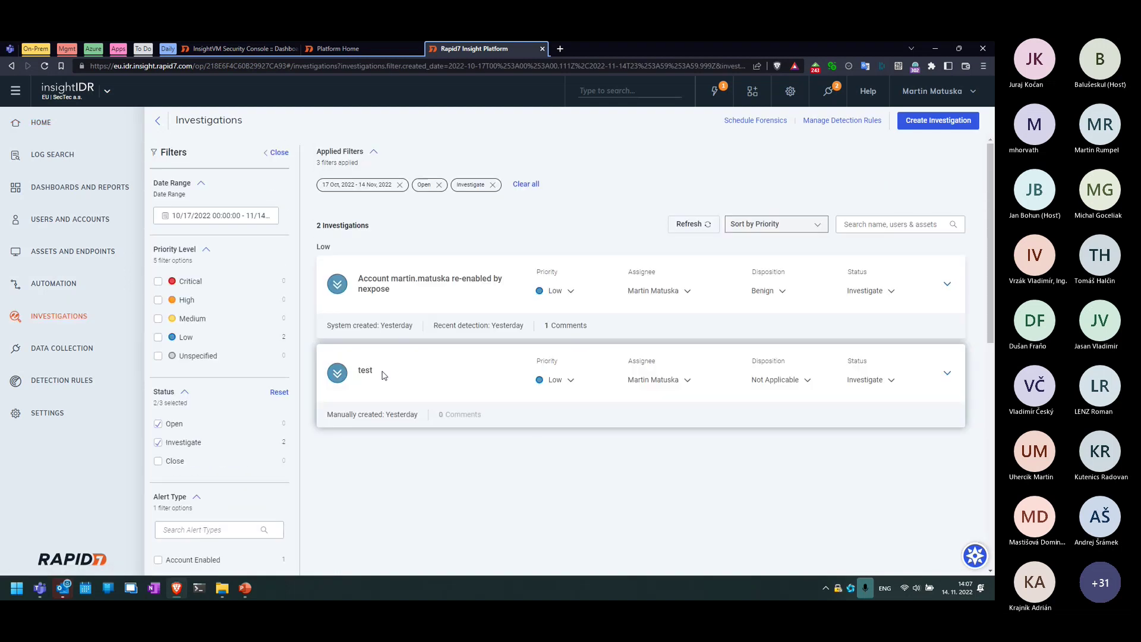
{"action": "left_click", "coordinate": [772, 369]}
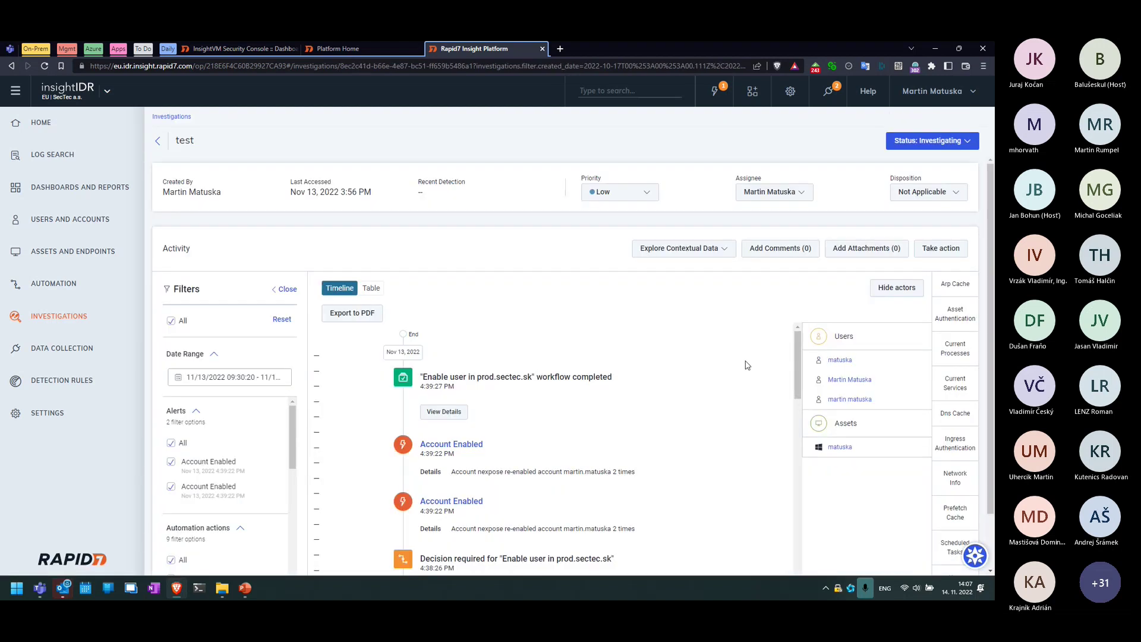
{"action": "scroll", "coordinate": [747, 365], "scroll_direction": "down", "scroll_amount": 10}
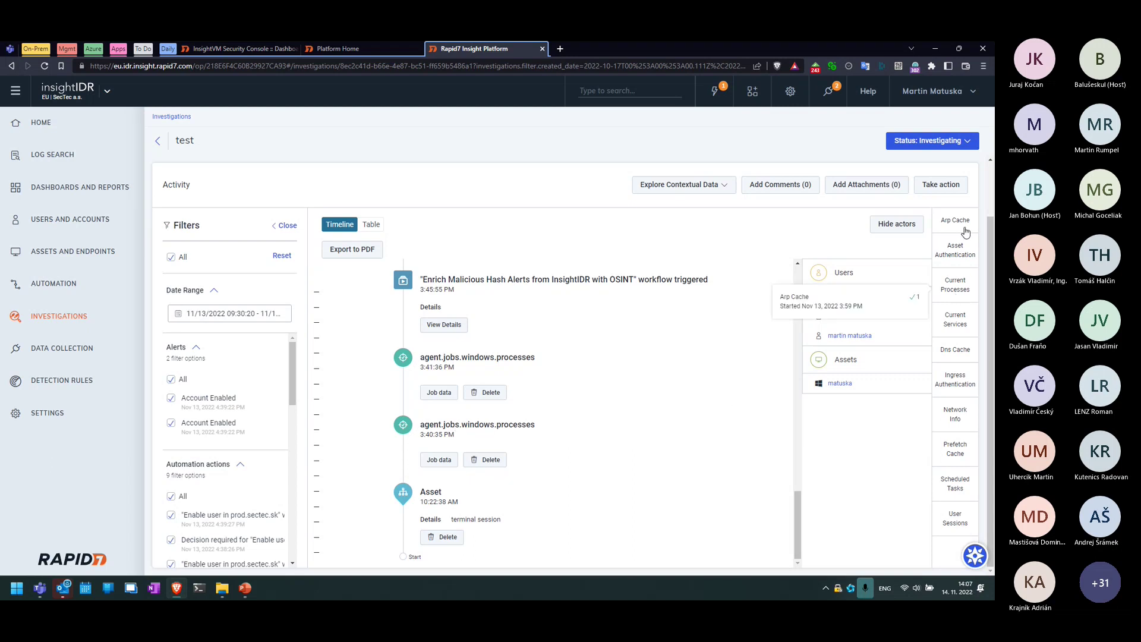
Show the Current Processes job data of the "test" investigation and look through the listed executables.
{"action": "left_click", "coordinate": [953, 285]}
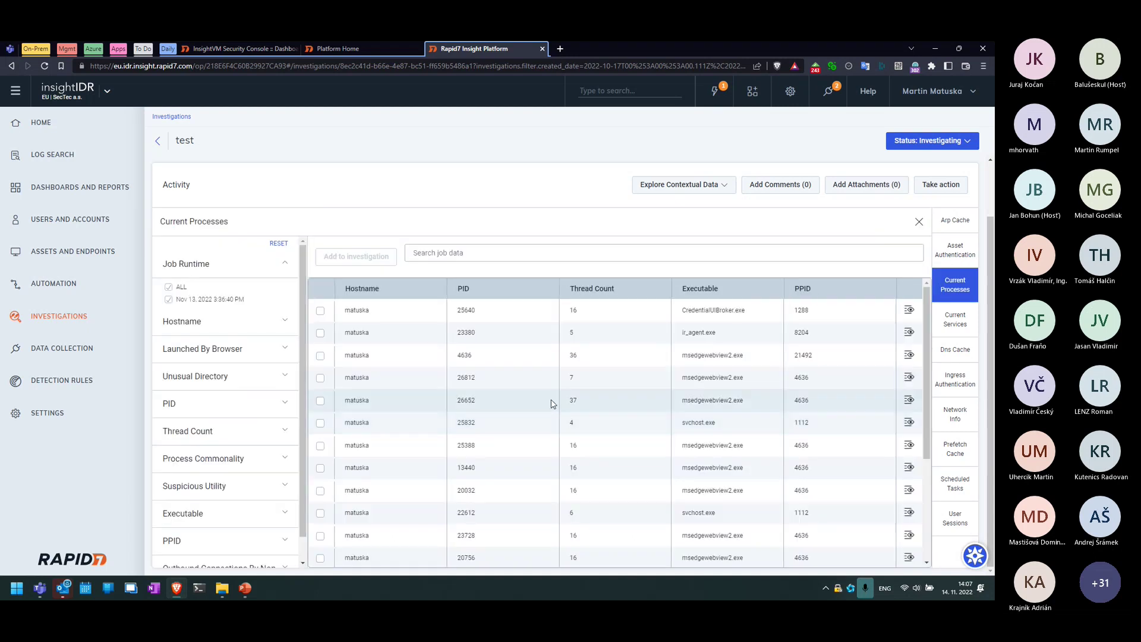
{"action": "scroll", "coordinate": [682, 453], "scroll_direction": "down", "scroll_amount": 5}
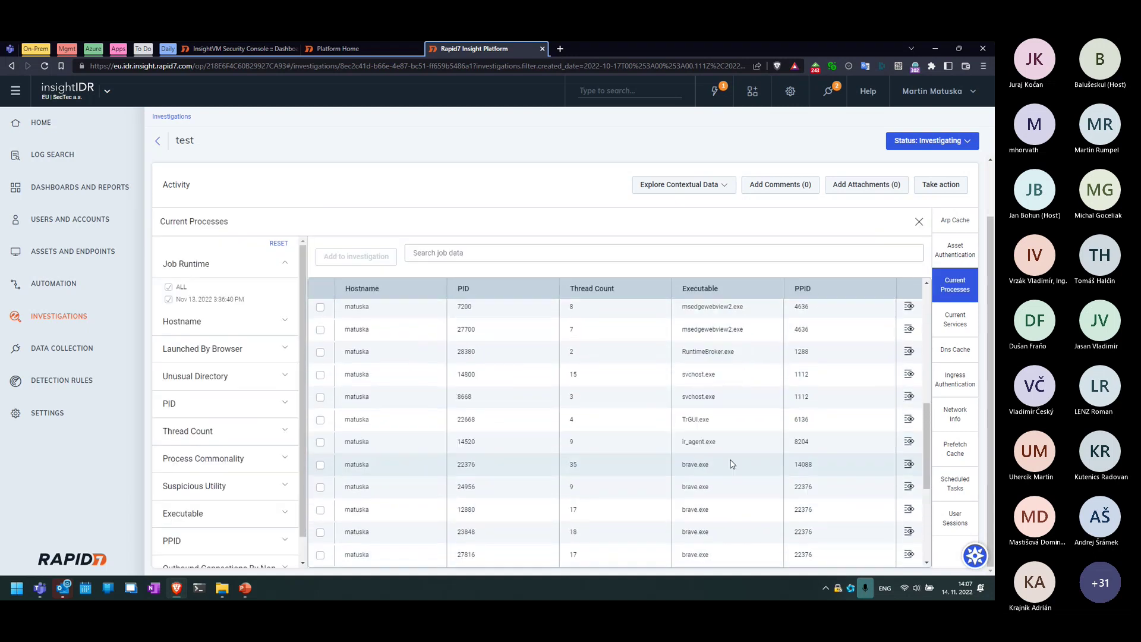
{"action": "scroll", "coordinate": [220, 460], "scroll_direction": "down", "scroll_amount": 1}
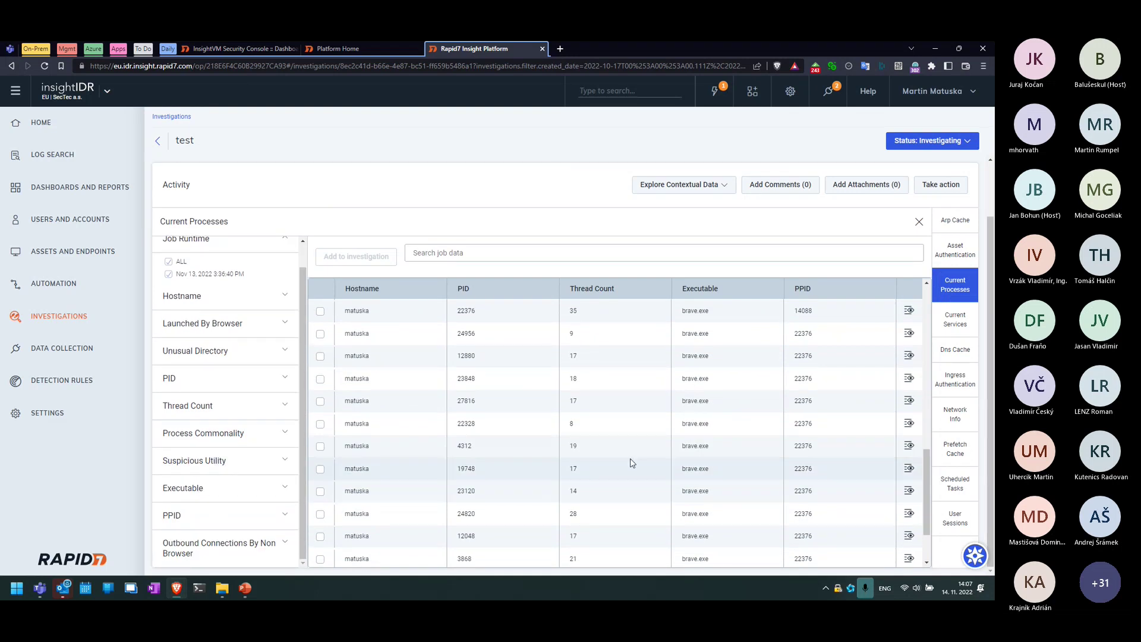
{"action": "scroll", "coordinate": [808, 417], "scroll_direction": "up", "scroll_amount": 4}
{"action": "scroll", "coordinate": [808, 417], "scroll_direction": "up", "scroll_amount": 4}
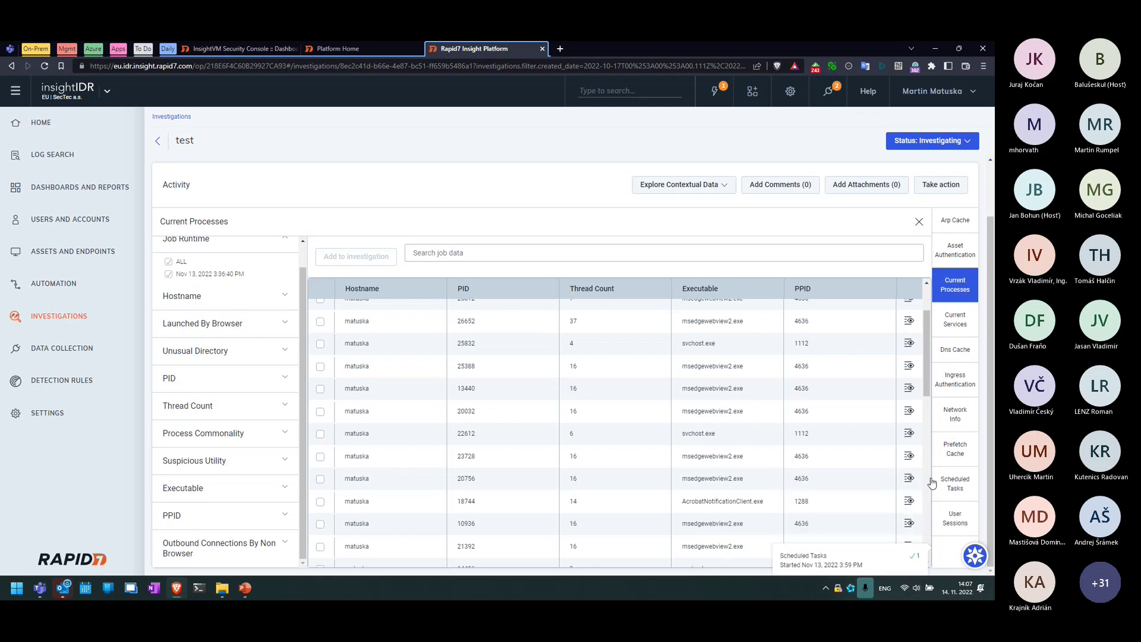
{"action": "scroll", "coordinate": [701, 504], "scroll_direction": "down", "scroll_amount": 1}
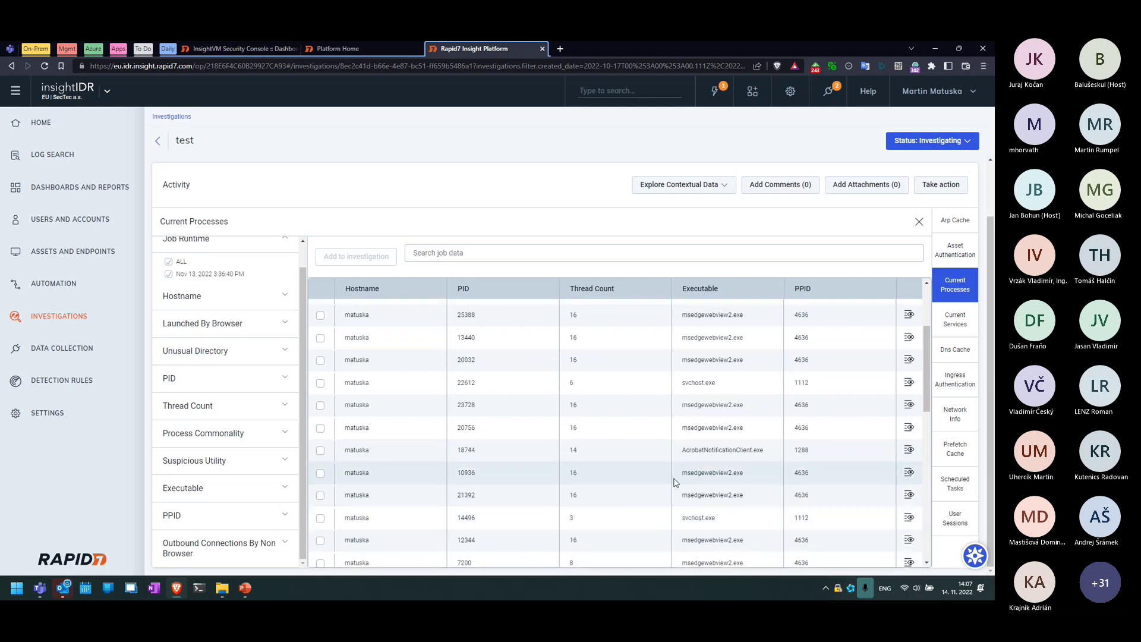
{"action": "scroll", "coordinate": [612, 493], "scroll_direction": "up", "scroll_amount": 3}
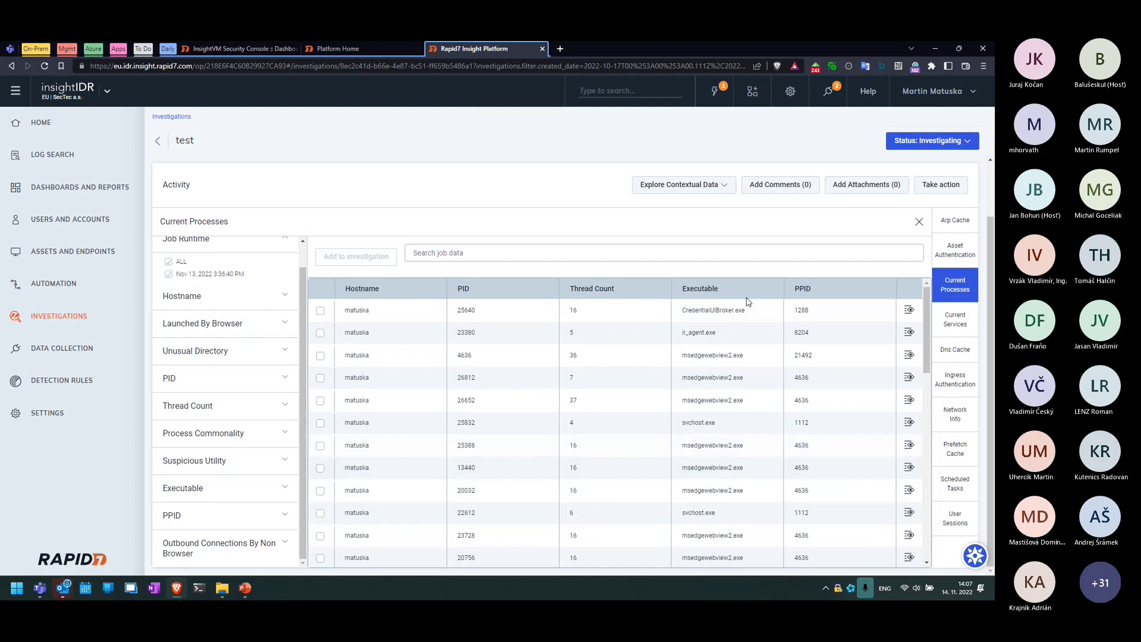
Start a Query Endpoints job for the investigation and select Scheduled Task as the endpoint job.
{"action": "scroll", "coordinate": [807, 382], "scroll_direction": "up", "scroll_amount": 1}
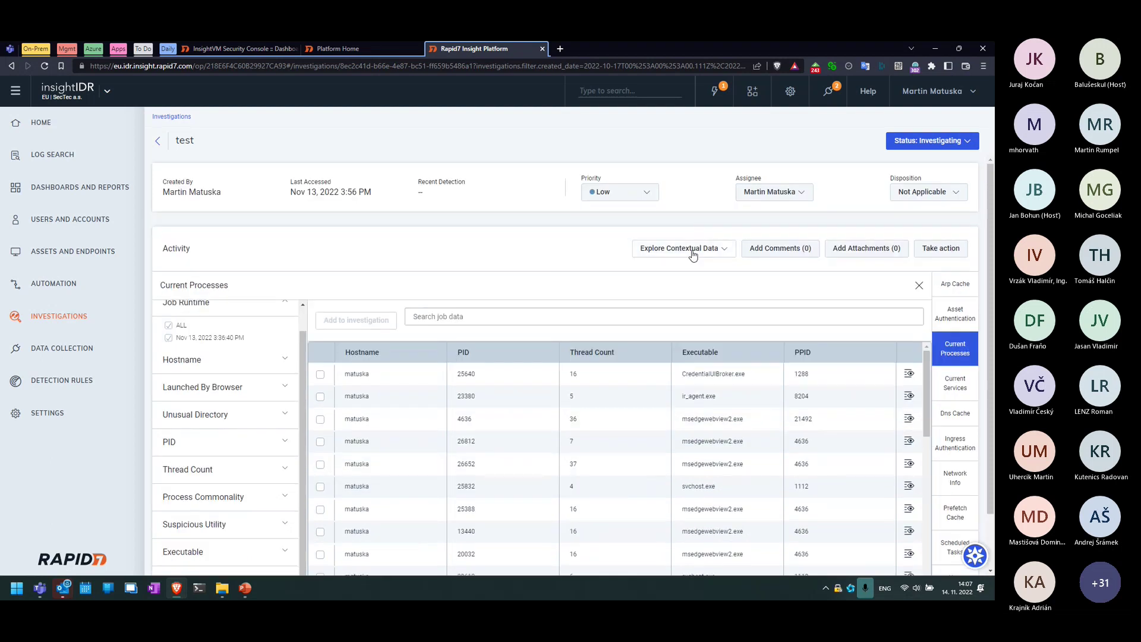
{"action": "left_click", "coordinate": [691, 249]}
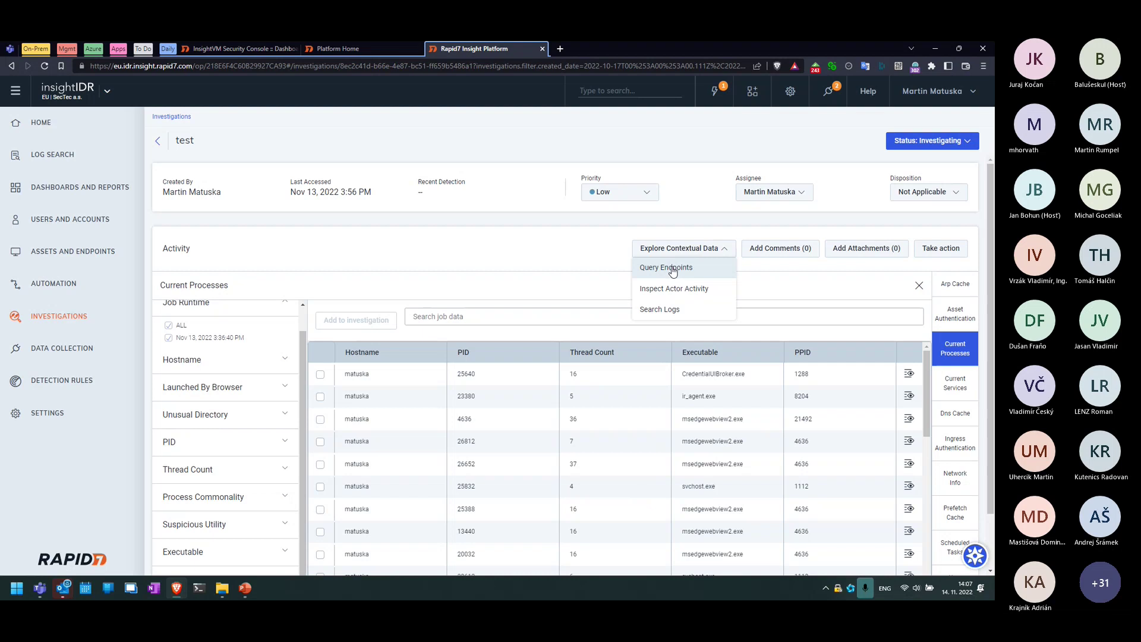
{"action": "left_click", "coordinate": [672, 269]}
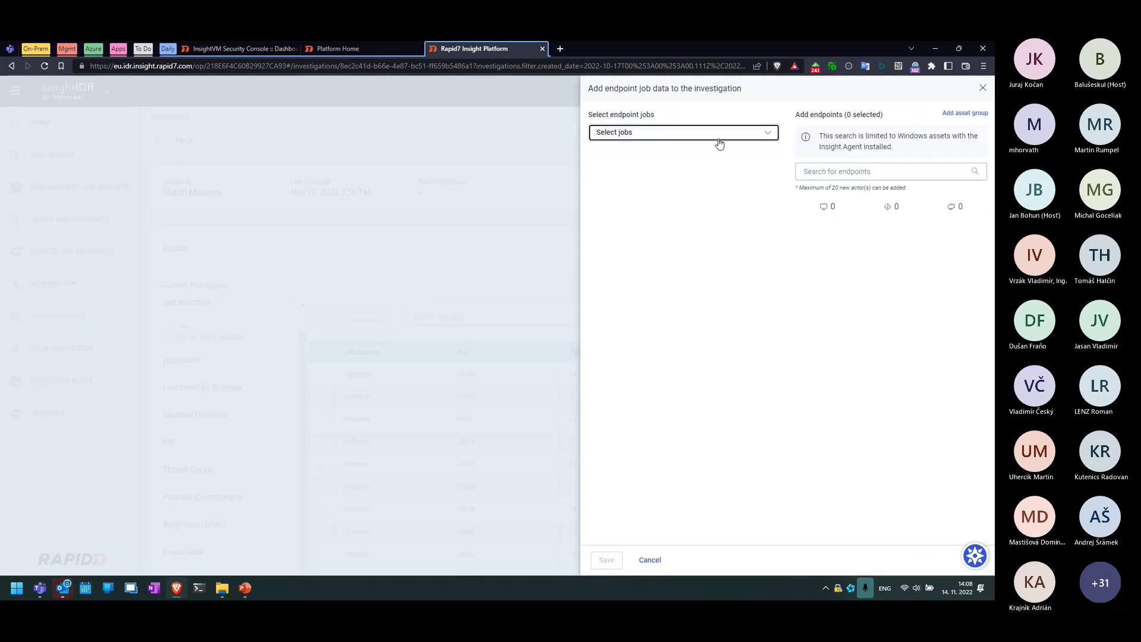
{"action": "left_click", "coordinate": [718, 139]}
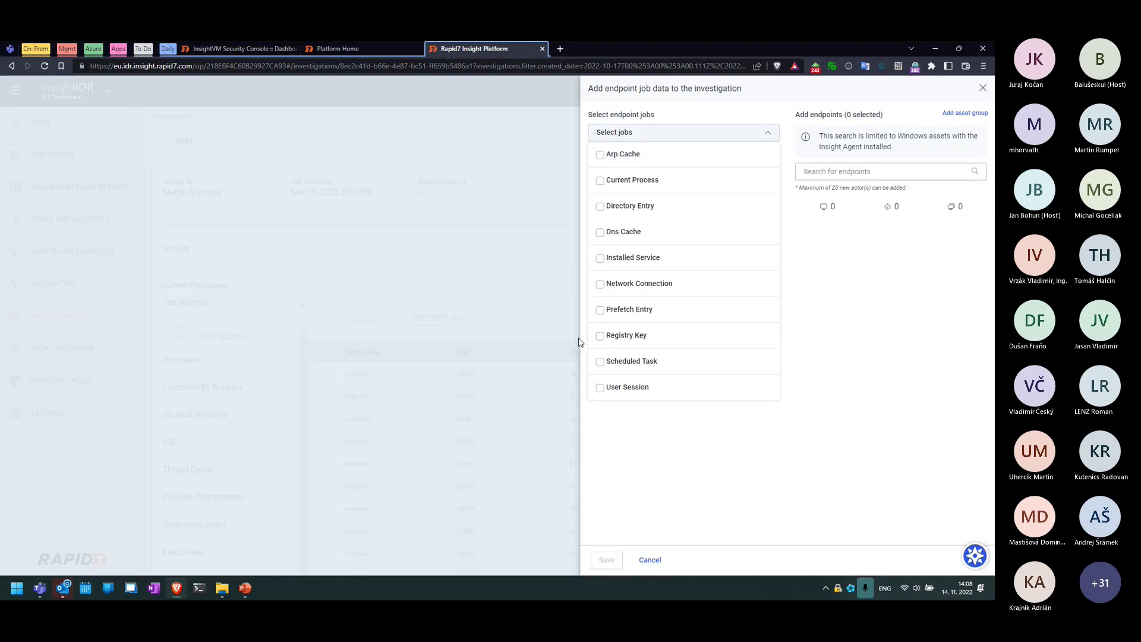
{"action": "left_click", "coordinate": [595, 364]}
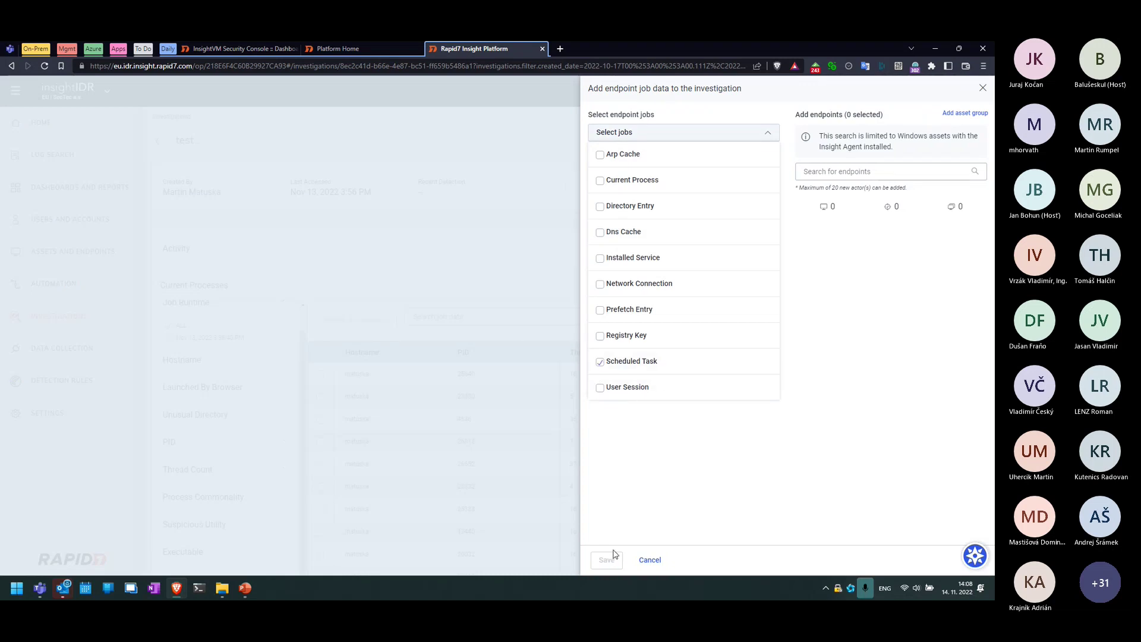
Search for the investigation's Windows asset by hostname, add it as the queried endpoint and save the endpoint job.
{"action": "left_click", "coordinate": [850, 173]}
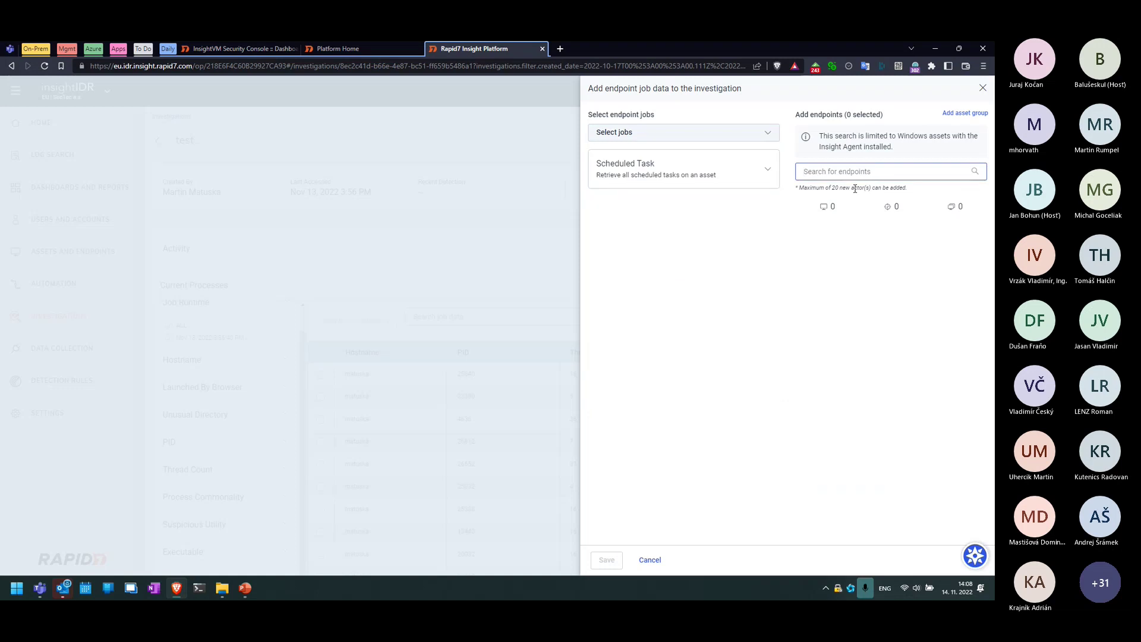
{"action": "type", "text": "matu"}
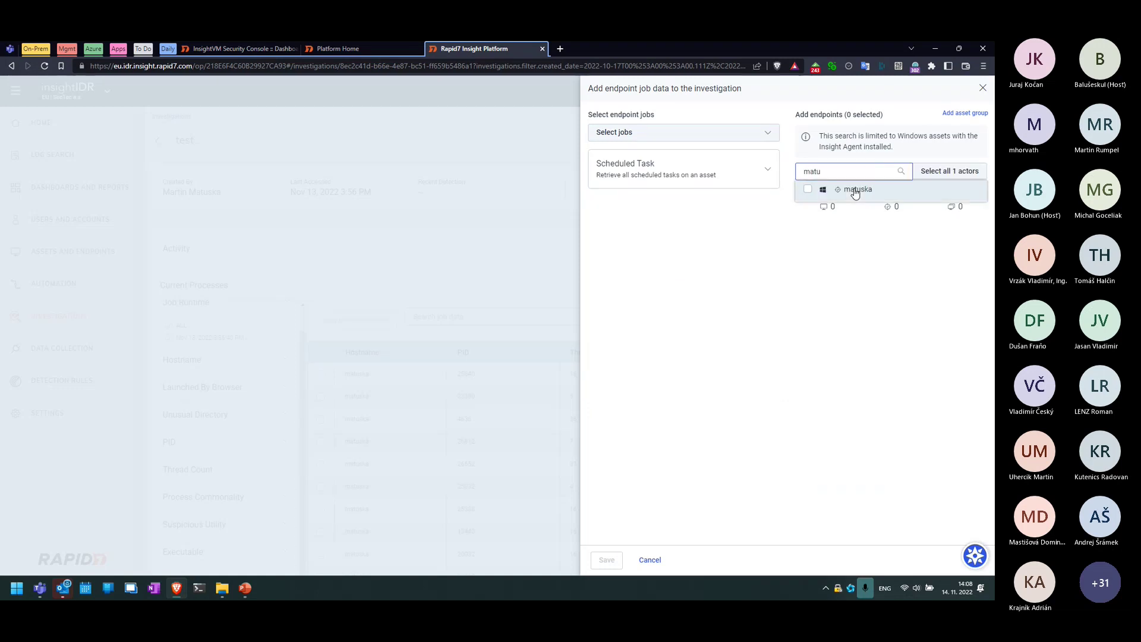
{"action": "left_click", "coordinate": [854, 193]}
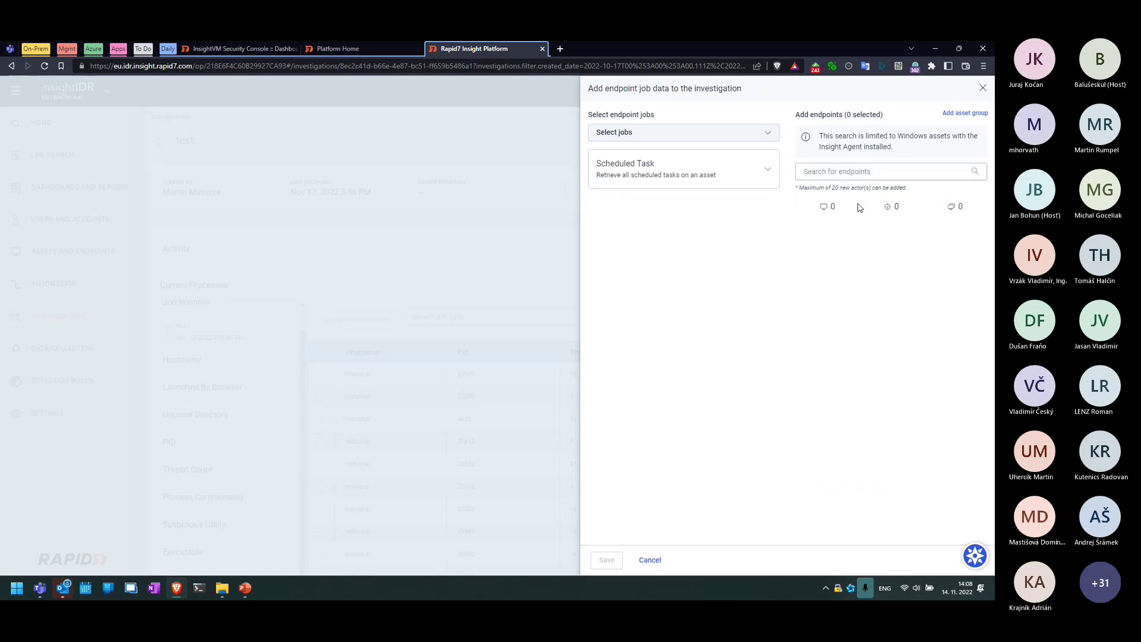
{"action": "left_click", "coordinate": [844, 173]}
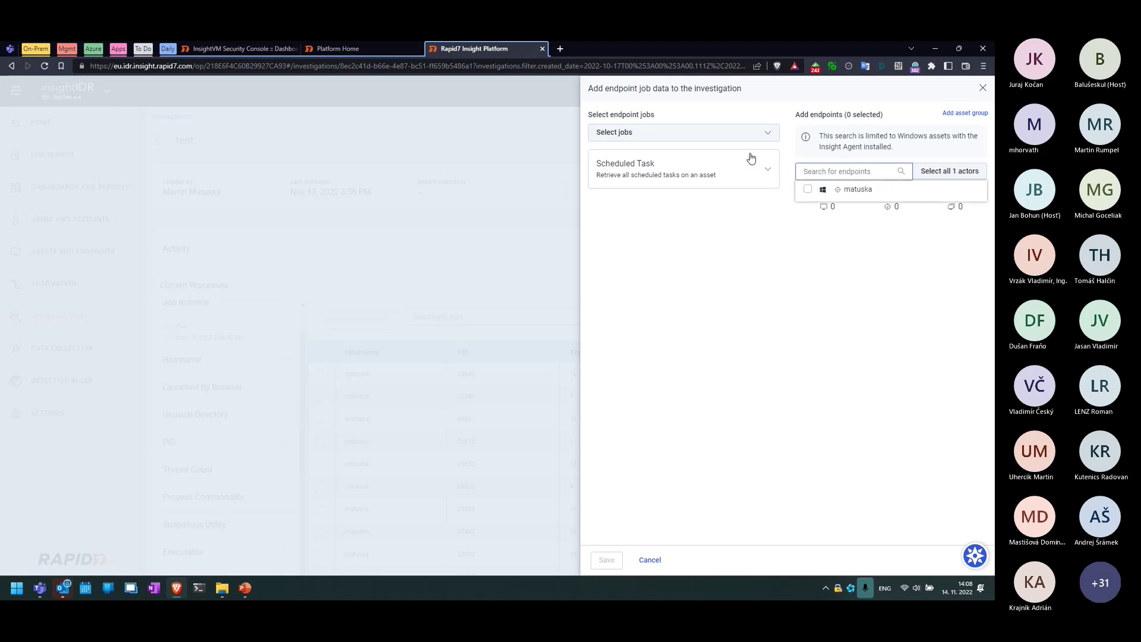
{"action": "left_click", "coordinate": [806, 191]}
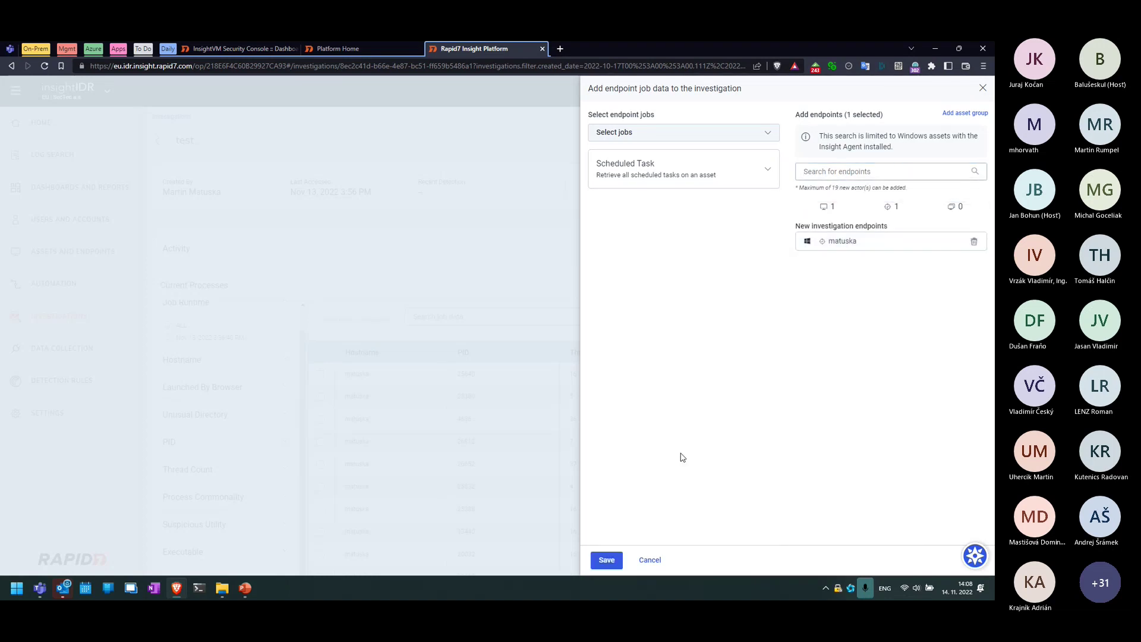
{"action": "left_click", "coordinate": [606, 560]}
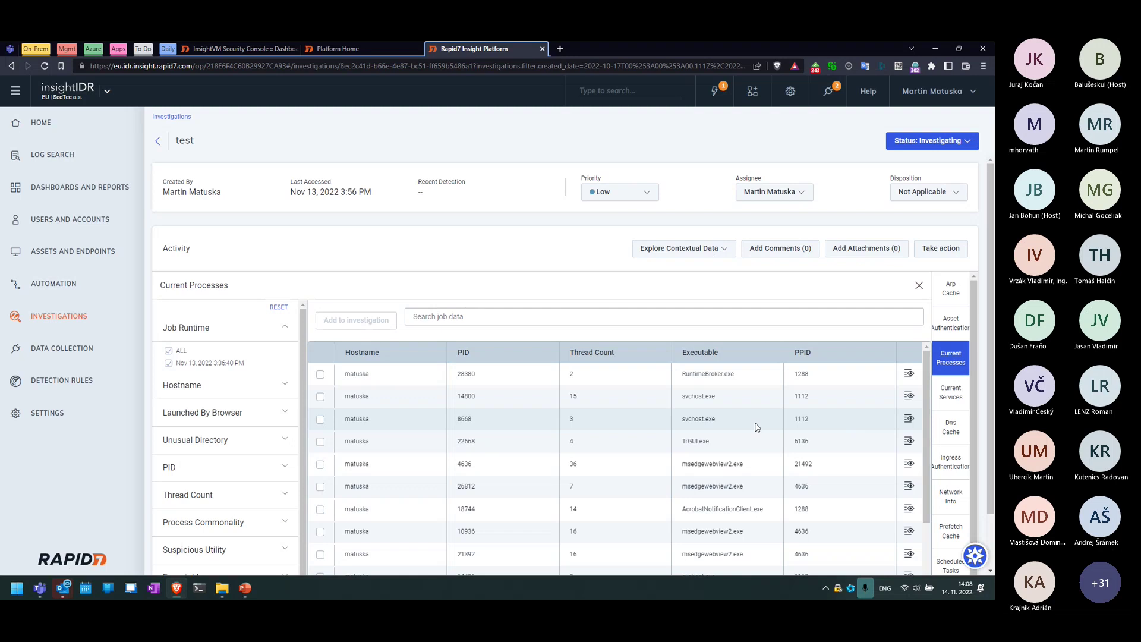
Show the investigation's Scheduled Tasks job data and look through the listed task names and paths.
{"action": "scroll", "coordinate": [756, 427], "scroll_direction": "down", "scroll_amount": 5}
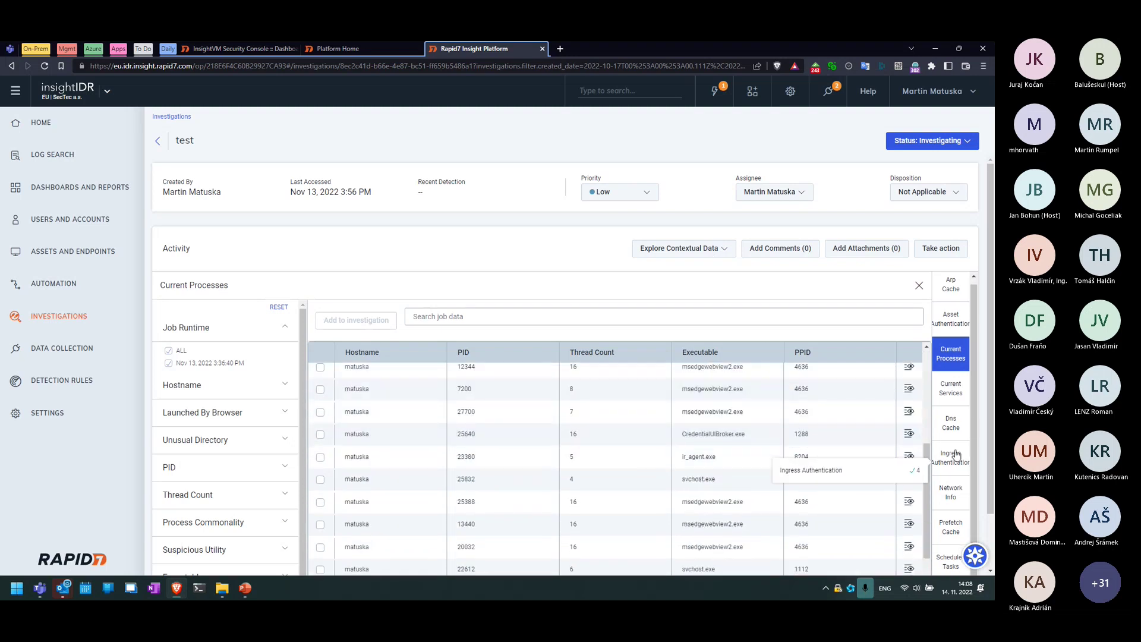
{"action": "scroll", "coordinate": [516, 306], "scroll_direction": "down", "scroll_amount": 5}
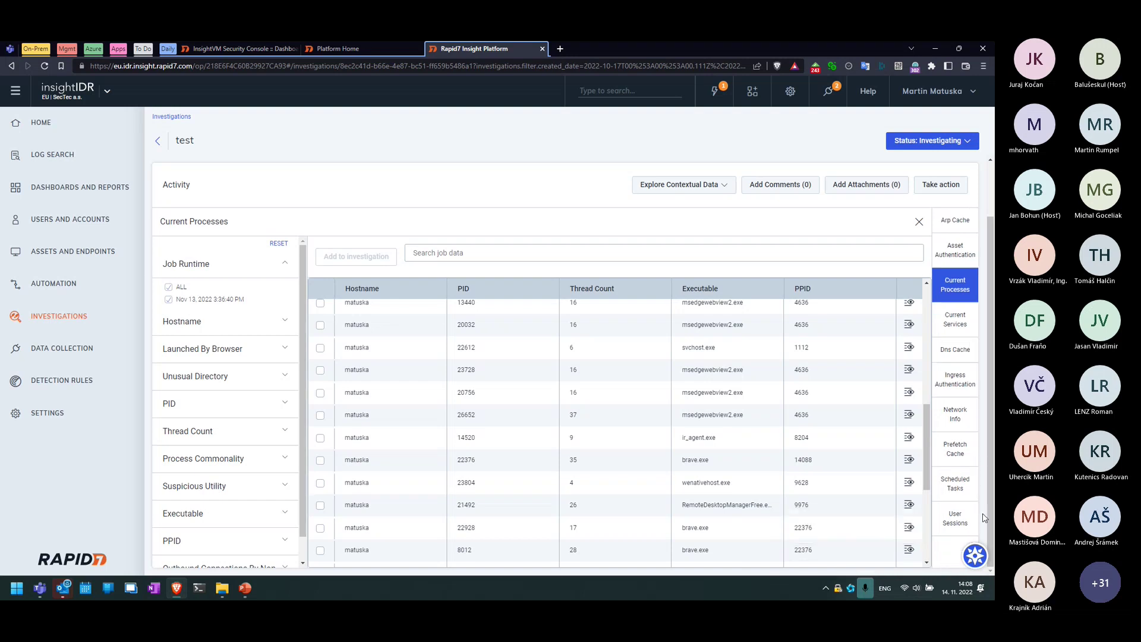
{"action": "left_click", "coordinate": [958, 488]}
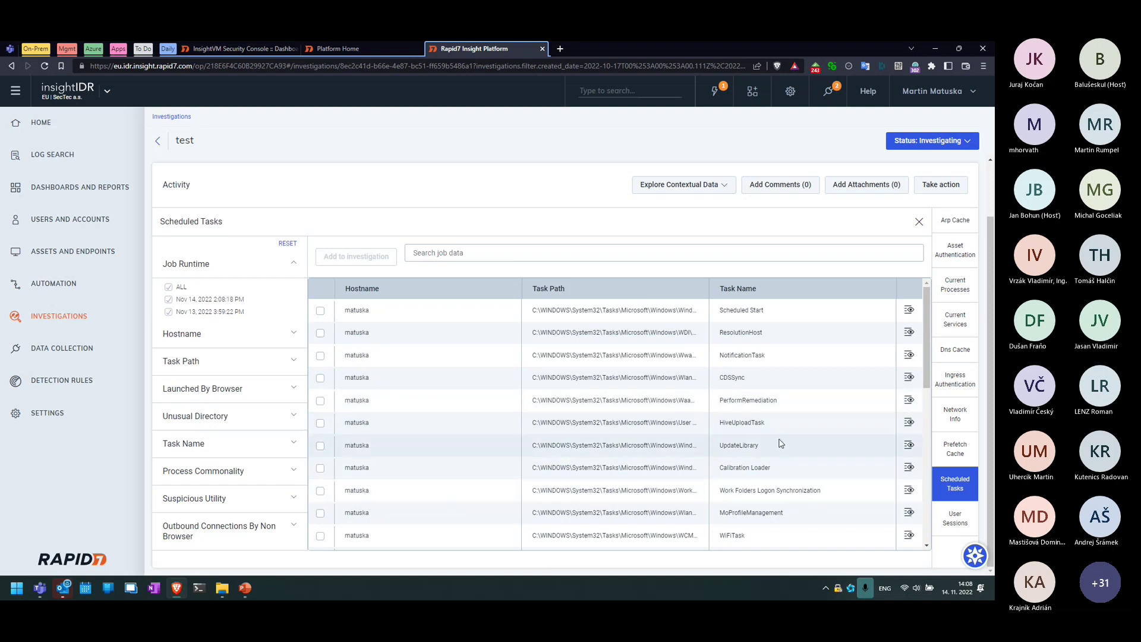
{"action": "scroll", "coordinate": [802, 370], "scroll_direction": "down", "scroll_amount": 1}
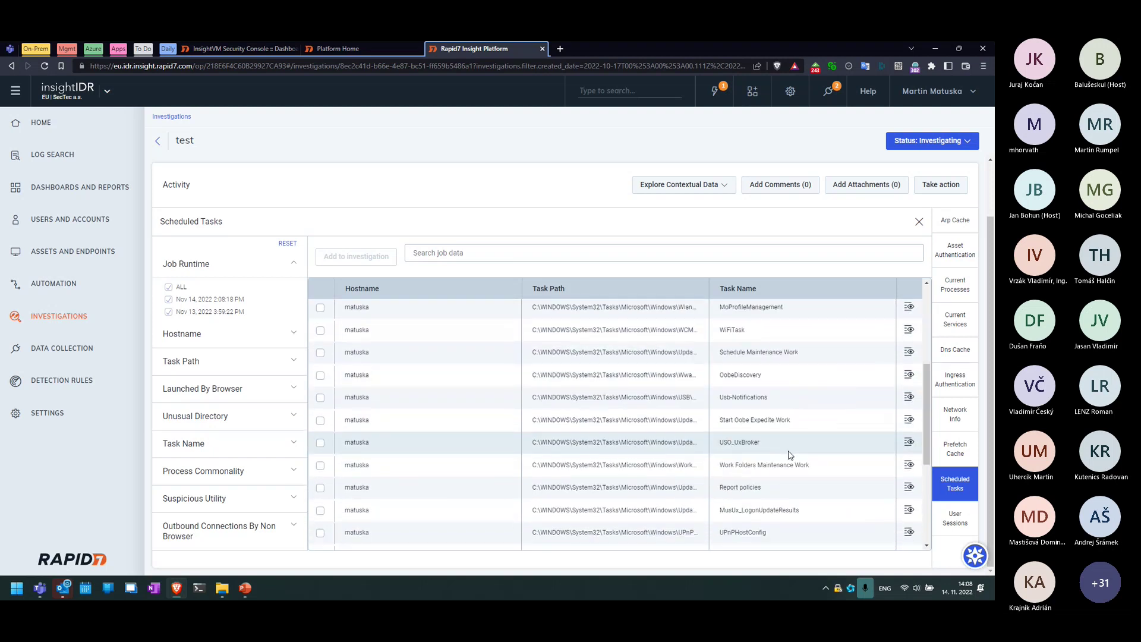
{"action": "scroll", "coordinate": [784, 452], "scroll_direction": "down", "scroll_amount": 6}
{"action": "scroll", "coordinate": [797, 427], "scroll_direction": "down", "scroll_amount": 1}
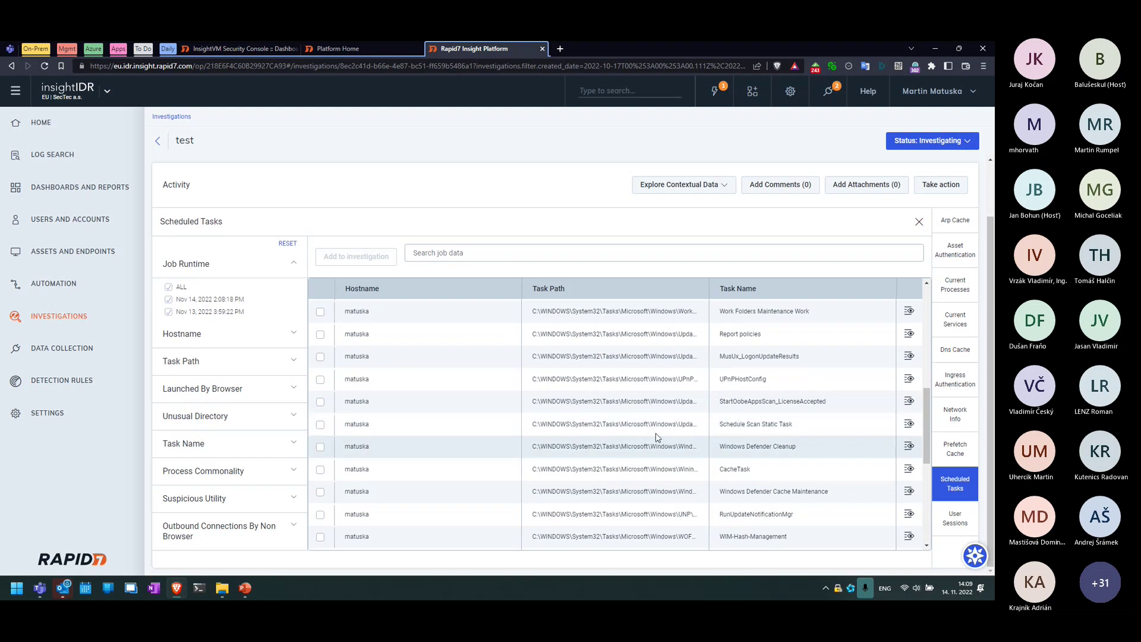
Examine the full details of the Windows Defender Cleanup scheduled task, then close them.
{"action": "left_click", "coordinate": [908, 447]}
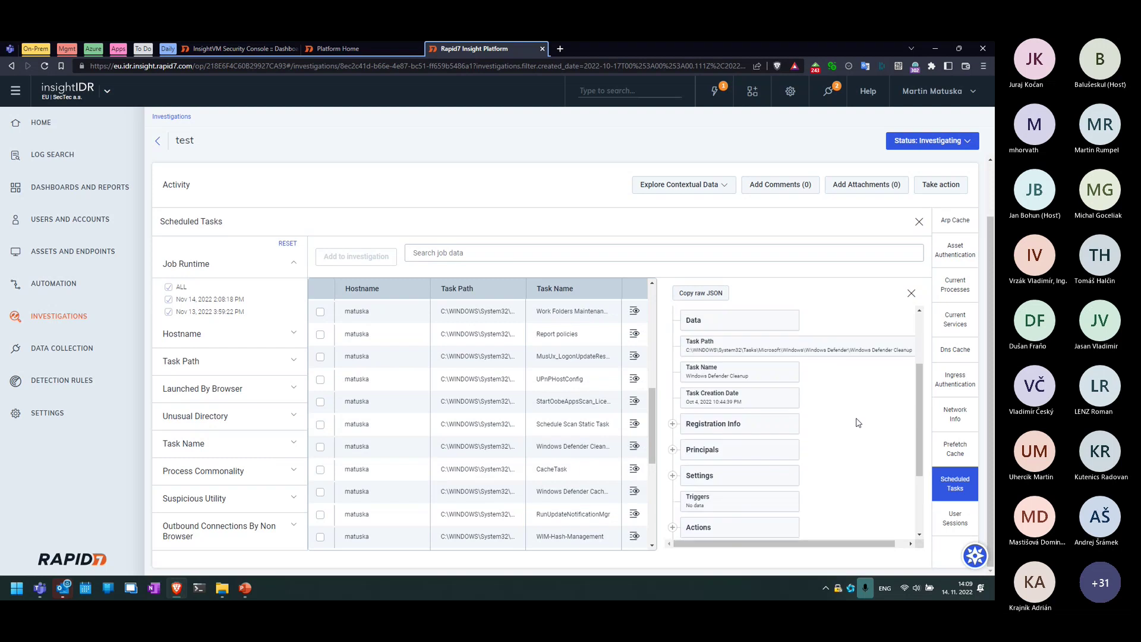
{"action": "scroll", "coordinate": [858, 422], "scroll_direction": "down", "scroll_amount": 2}
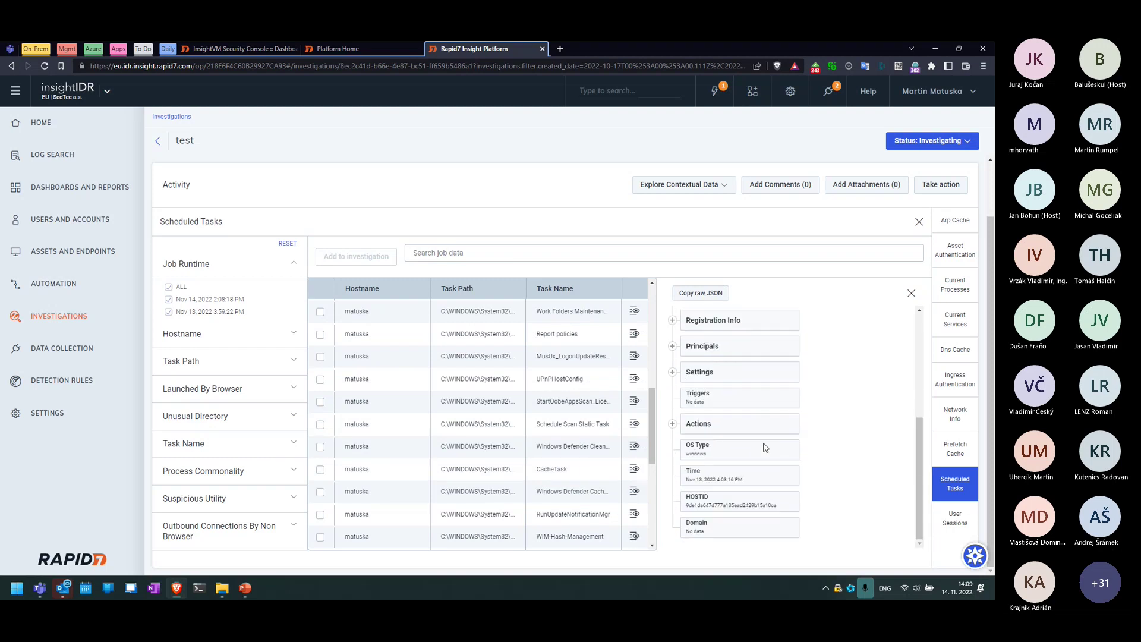
{"action": "scroll", "coordinate": [808, 427], "scroll_direction": "up", "scroll_amount": 3}
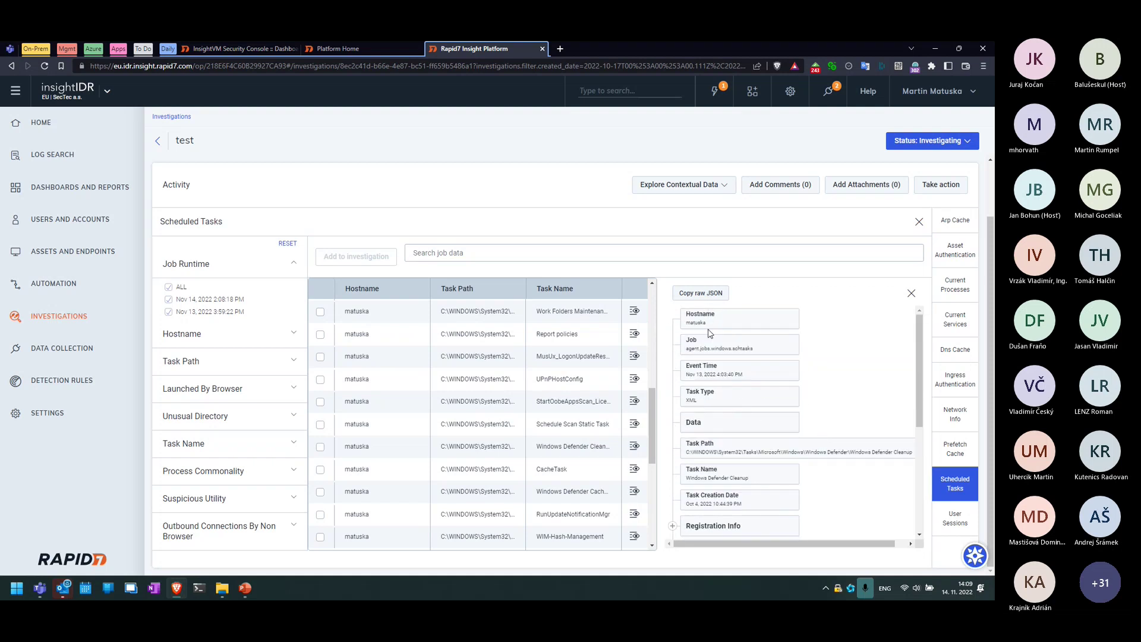
{"action": "scroll", "coordinate": [726, 499], "scroll_direction": "down", "scroll_amount": 3}
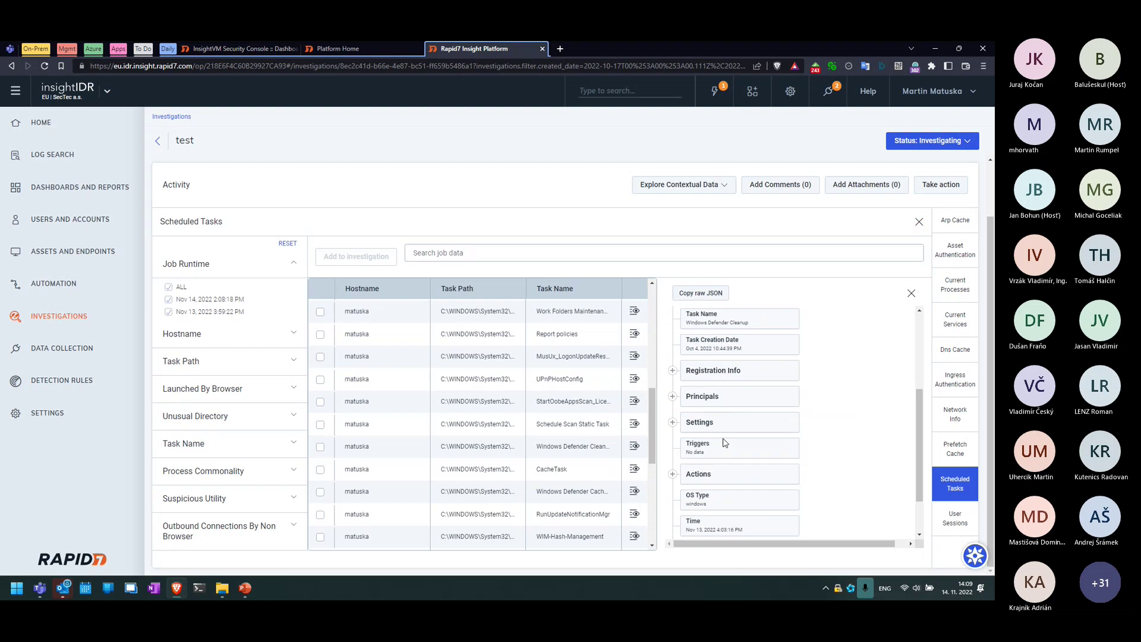
{"action": "scroll", "coordinate": [727, 496], "scroll_direction": "down", "scroll_amount": 2}
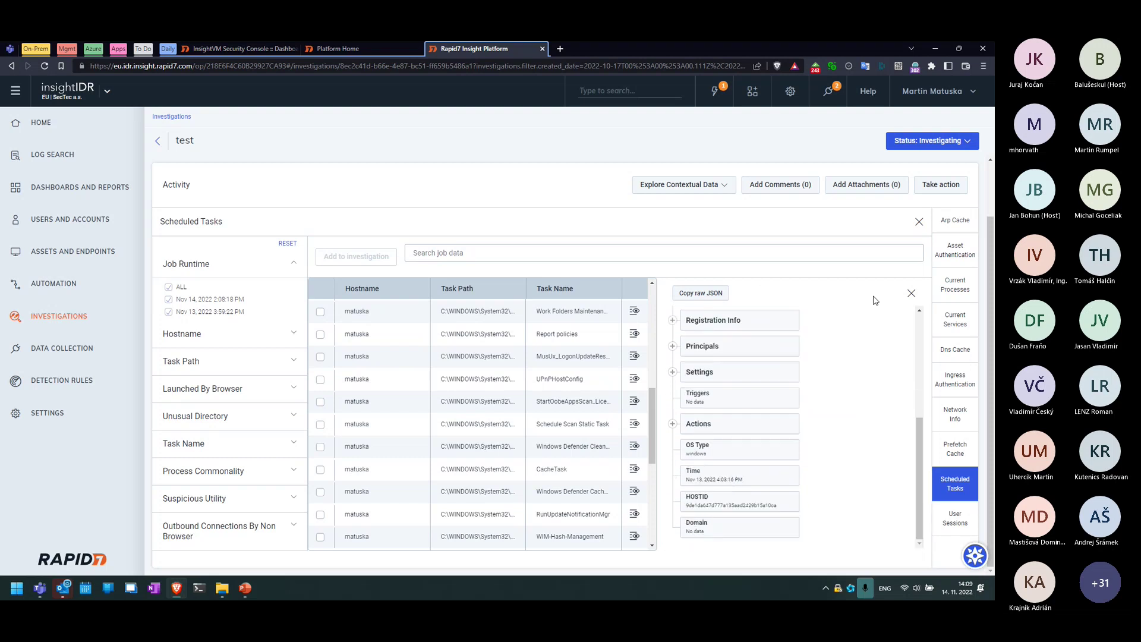
{"action": "left_click", "coordinate": [912, 296]}
Close the Scheduled Tasks data to return to the activity timeline, and show the options for exploring contextual data.
{"action": "scroll", "coordinate": [621, 473], "scroll_direction": "up", "scroll_amount": 3}
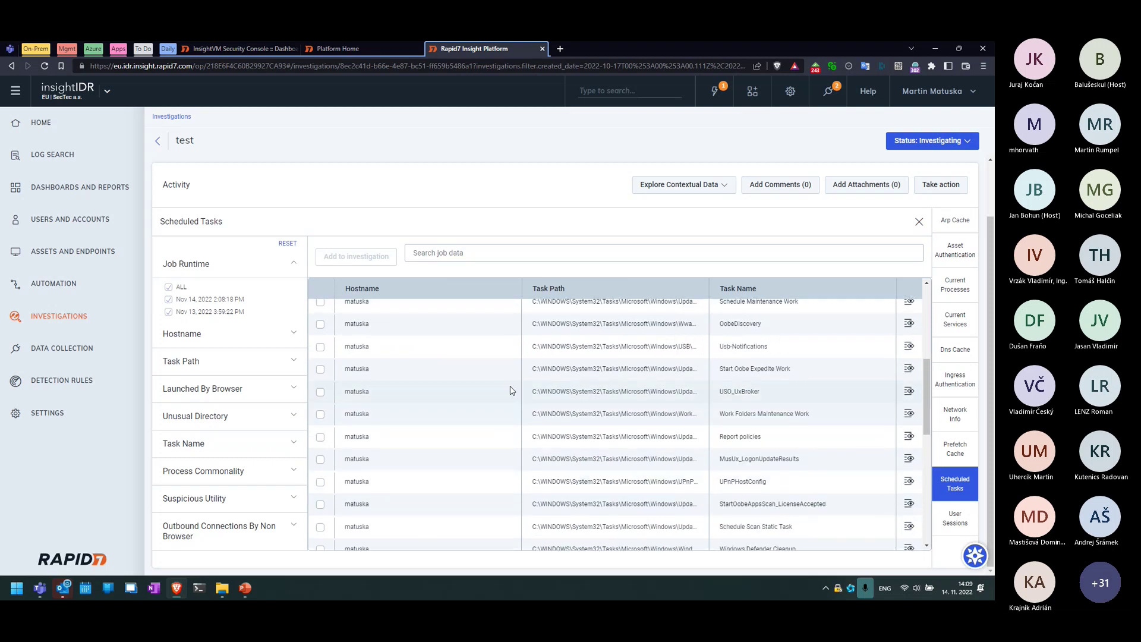
{"action": "scroll", "coordinate": [509, 390], "scroll_direction": "up", "scroll_amount": 4}
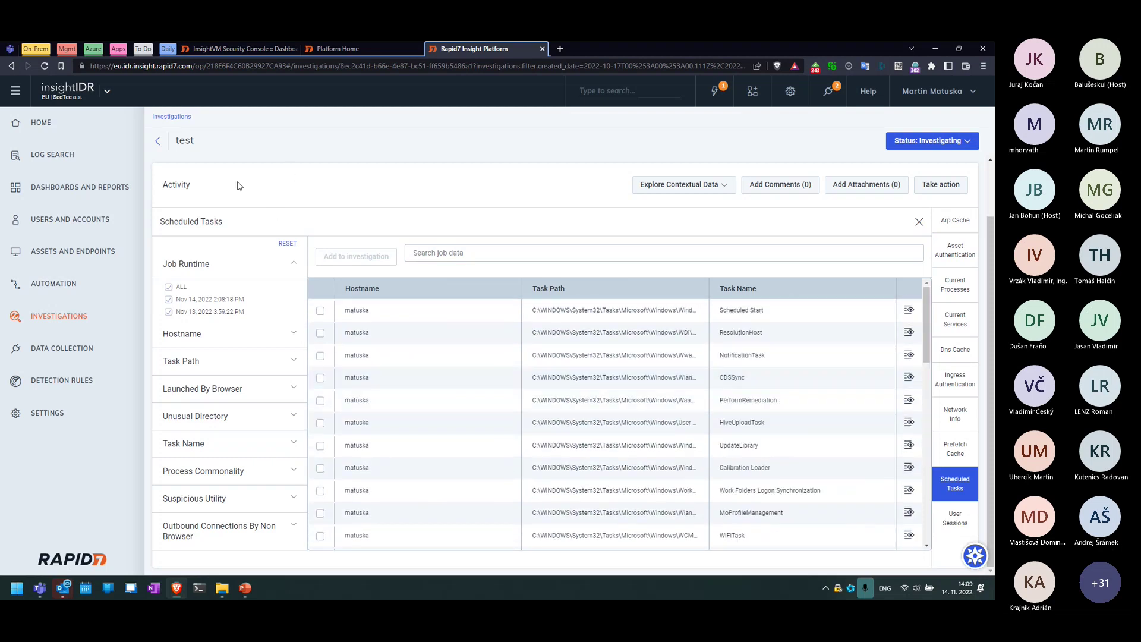
{"action": "left_click", "coordinate": [918, 223]}
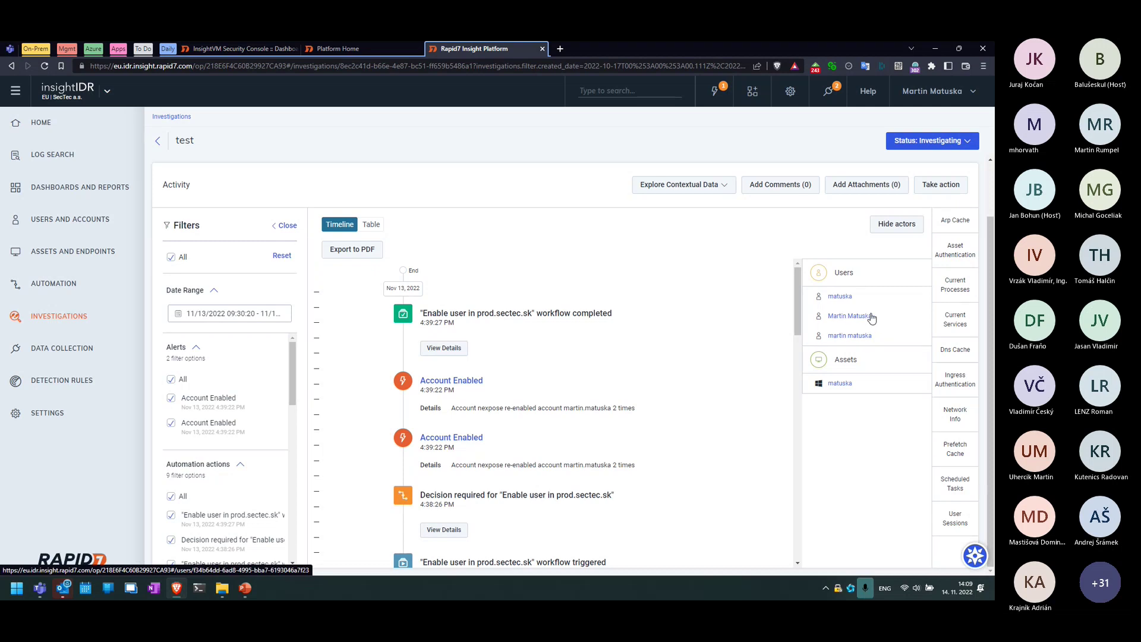
{"action": "left_click", "coordinate": [693, 185]}
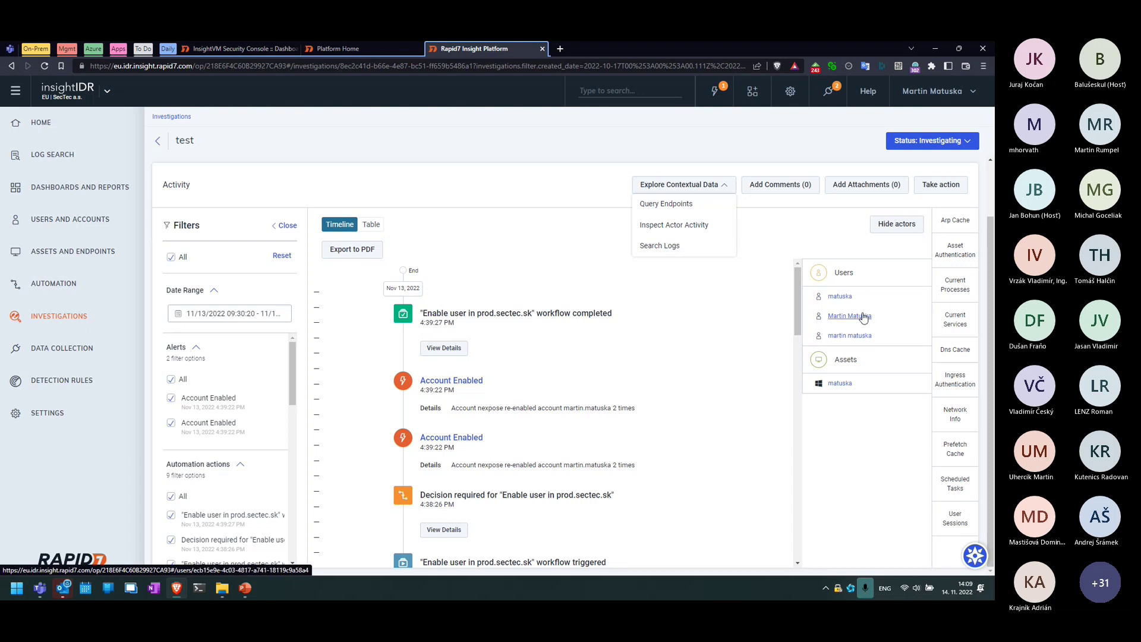
{"action": "left_click", "coordinate": [695, 383]}
Examine the output details of the triggered "Enrich Malicious Hash Alerts from InsightIDR with OSINT" workflow near the timeline's start.
{"action": "scroll", "coordinate": [707, 375], "scroll_direction": "down", "scroll_amount": 1}
{"action": "scroll", "coordinate": [707, 375], "scroll_direction": "down", "scroll_amount": 15}
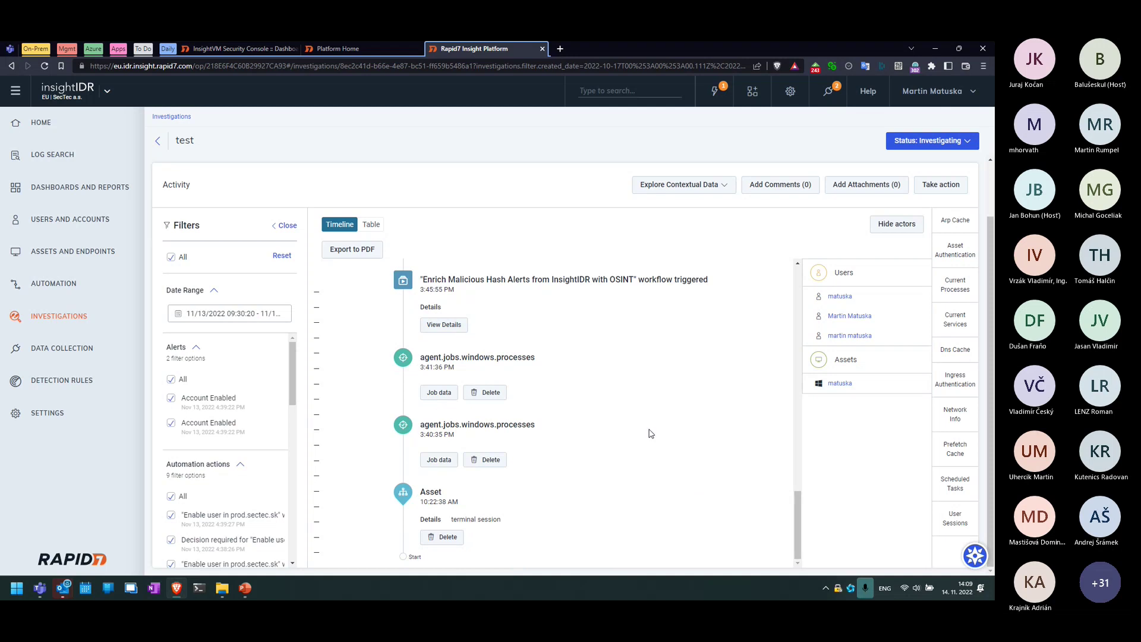
{"action": "scroll", "coordinate": [604, 428], "scroll_direction": "up", "scroll_amount": 1}
{"action": "scroll", "coordinate": [604, 428], "scroll_direction": "up", "scroll_amount": 1}
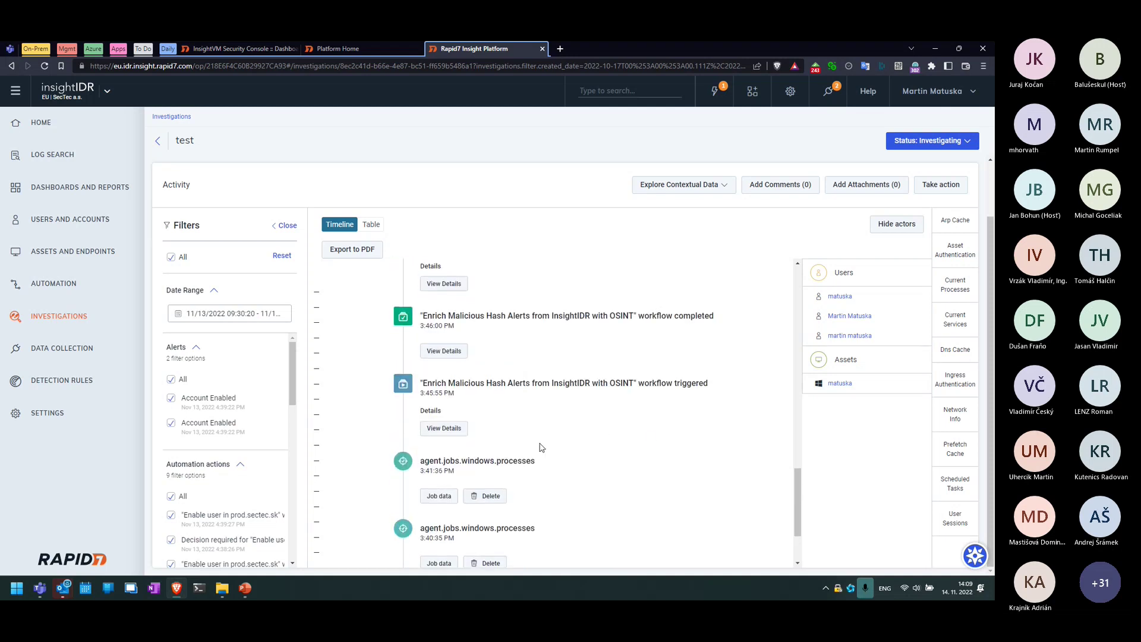
{"action": "left_click", "coordinate": [444, 429]}
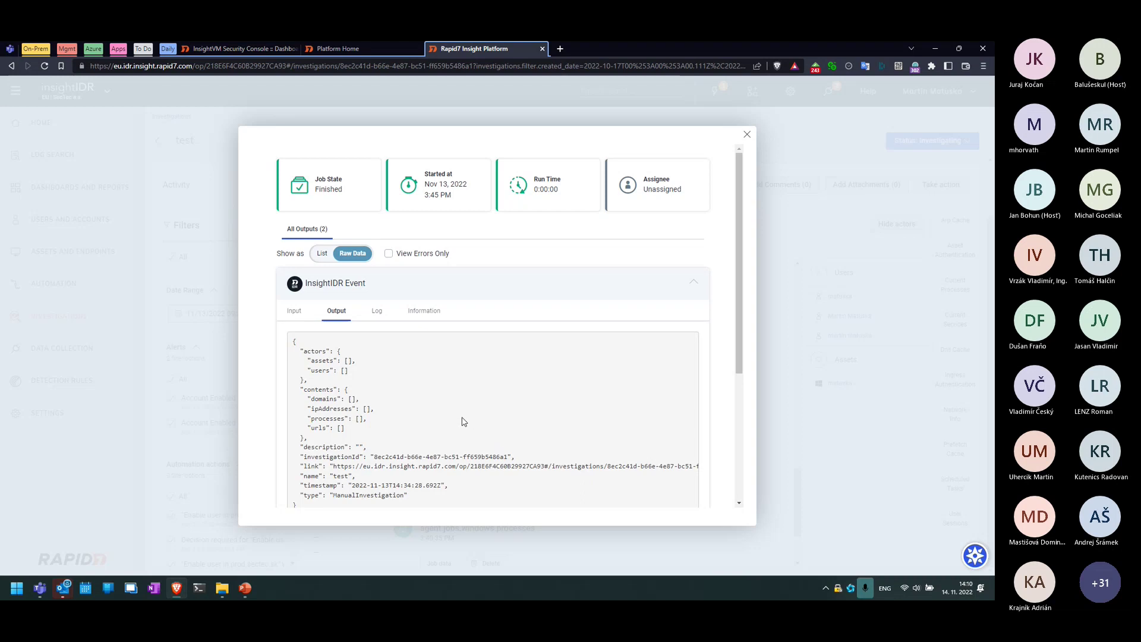
{"action": "scroll", "coordinate": [460, 419], "scroll_direction": "down", "scroll_amount": 1}
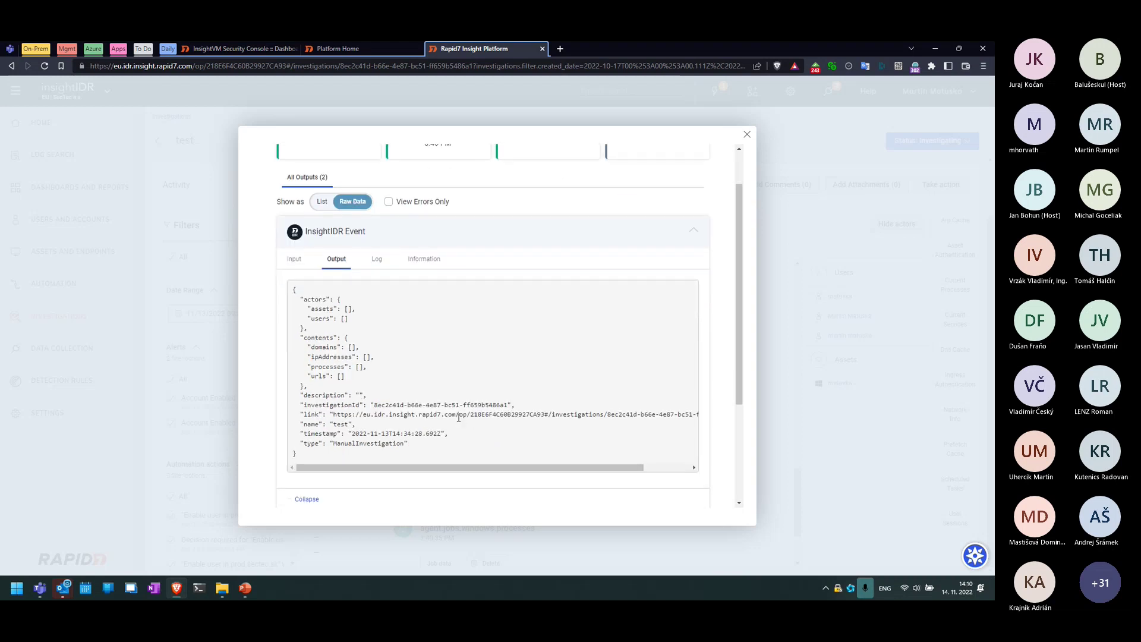
Read through the remaining outputs of the "Enrich Malicious Hash Alerts from InsightIDR with OSINT" workflow, including For each Process, and close its details.
{"action": "scroll", "coordinate": [455, 422], "scroll_direction": "down", "scroll_amount": 1}
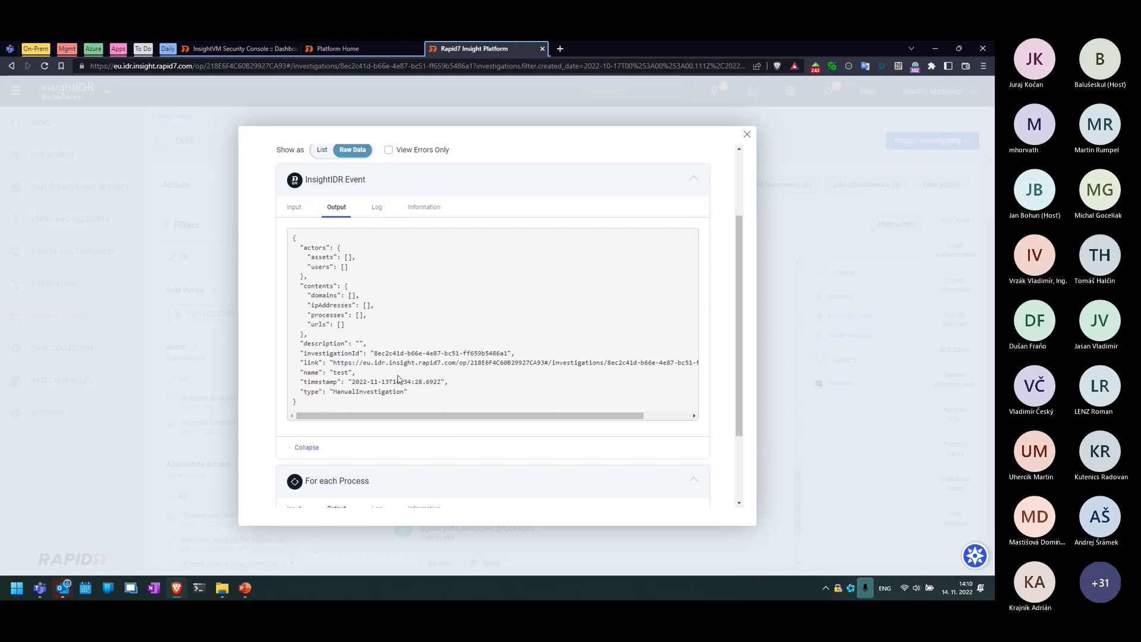
{"action": "scroll", "coordinate": [398, 375], "scroll_direction": "down", "scroll_amount": 1}
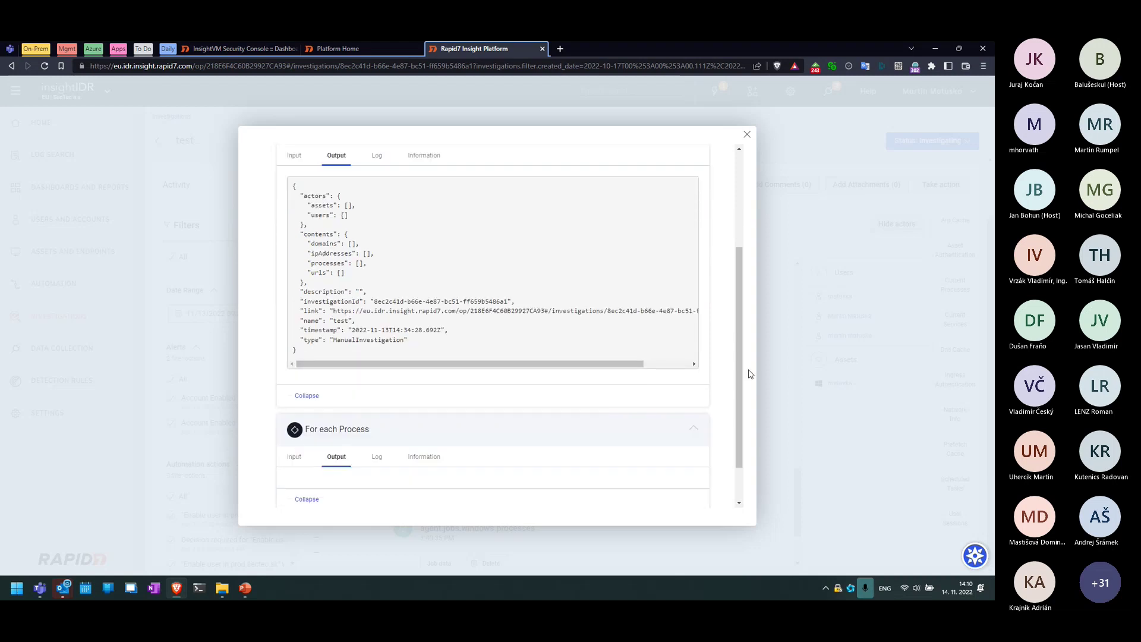
{"action": "left_click", "coordinate": [782, 350]}
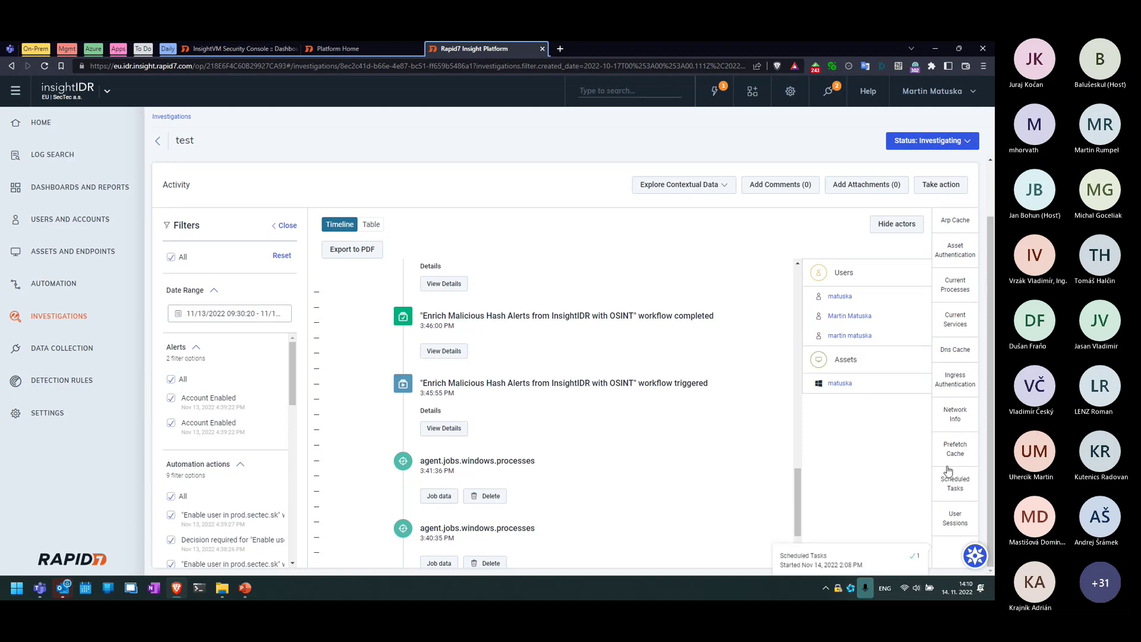
Find the triggered "Disable user in prod.sectec.sk" workflow entry in the activity timeline.
{"action": "scroll", "coordinate": [509, 408], "scroll_direction": "up", "scroll_amount": 5}
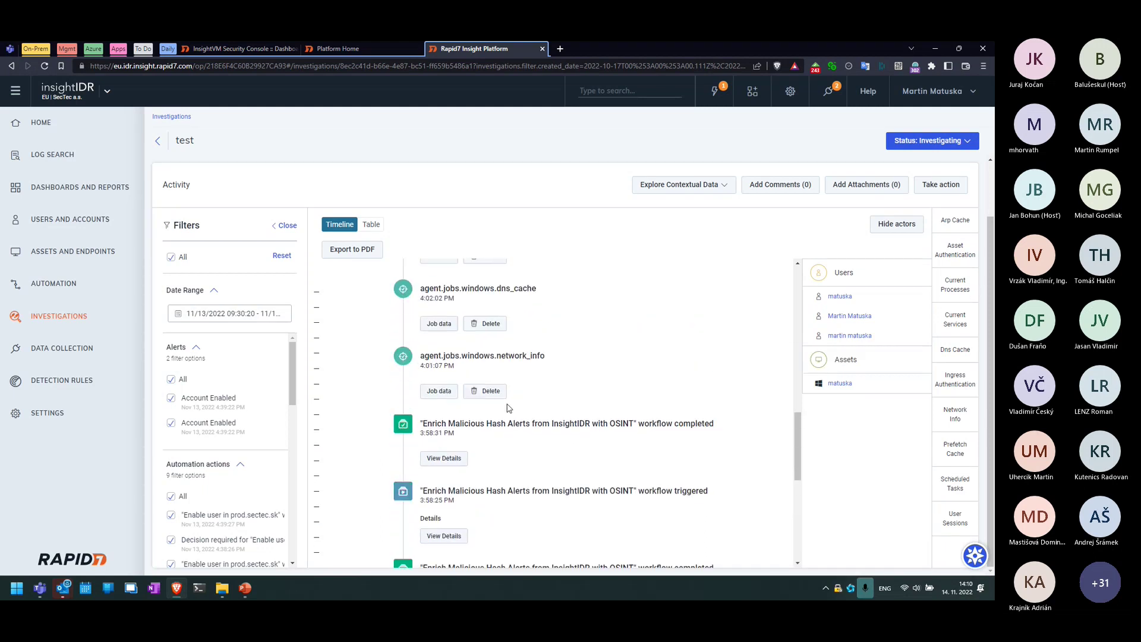
{"action": "scroll", "coordinate": [566, 459], "scroll_direction": "up", "scroll_amount": 5}
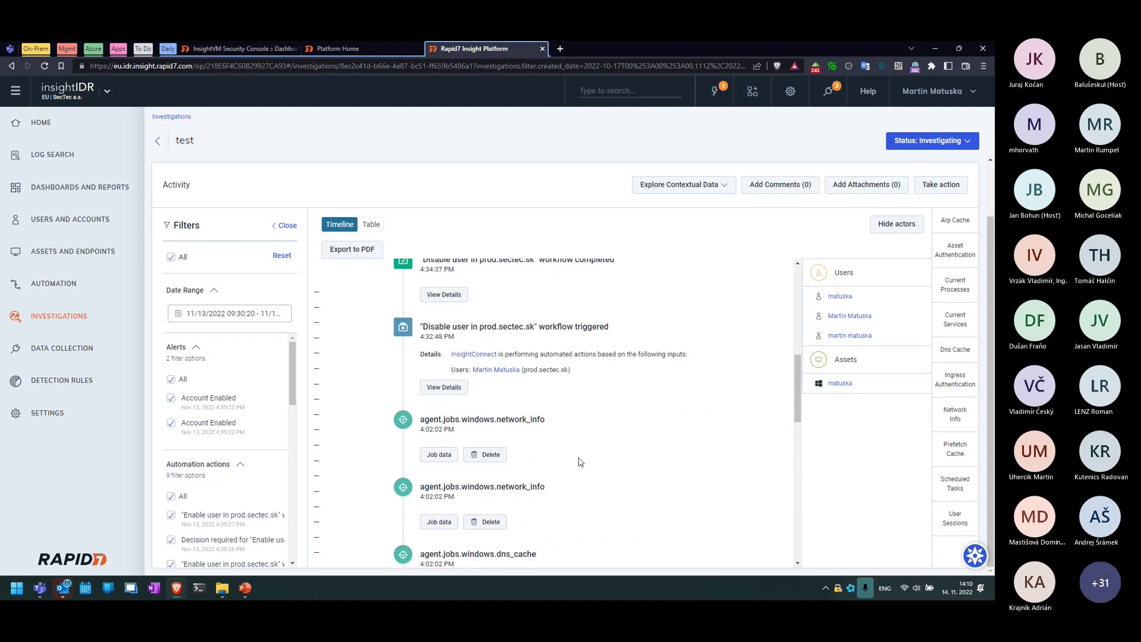
{"action": "scroll", "coordinate": [564, 470], "scroll_direction": "up", "scroll_amount": 1}
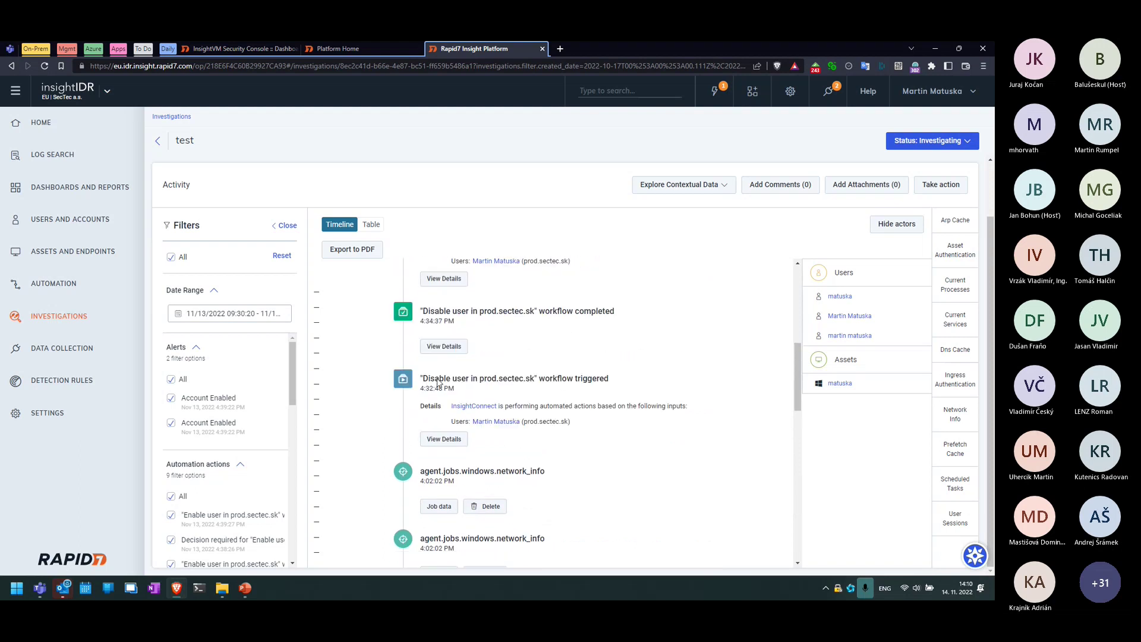
{"action": "left_click_drag", "start_coordinate": [426, 383], "coordinate": [610, 386]}
{"action": "left_click", "coordinate": [531, 389]}
Start a Take Action for the test investigation using the All Workflows and Agent Actions category.
{"action": "left_click", "coordinate": [922, 189]}
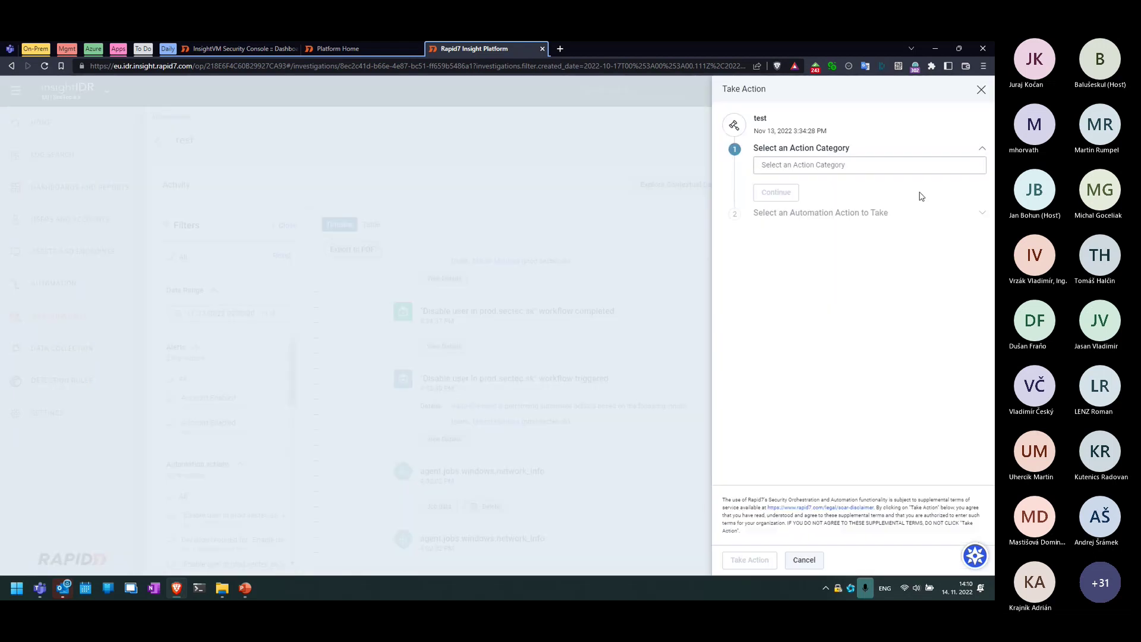
{"action": "left_click", "coordinate": [855, 165]}
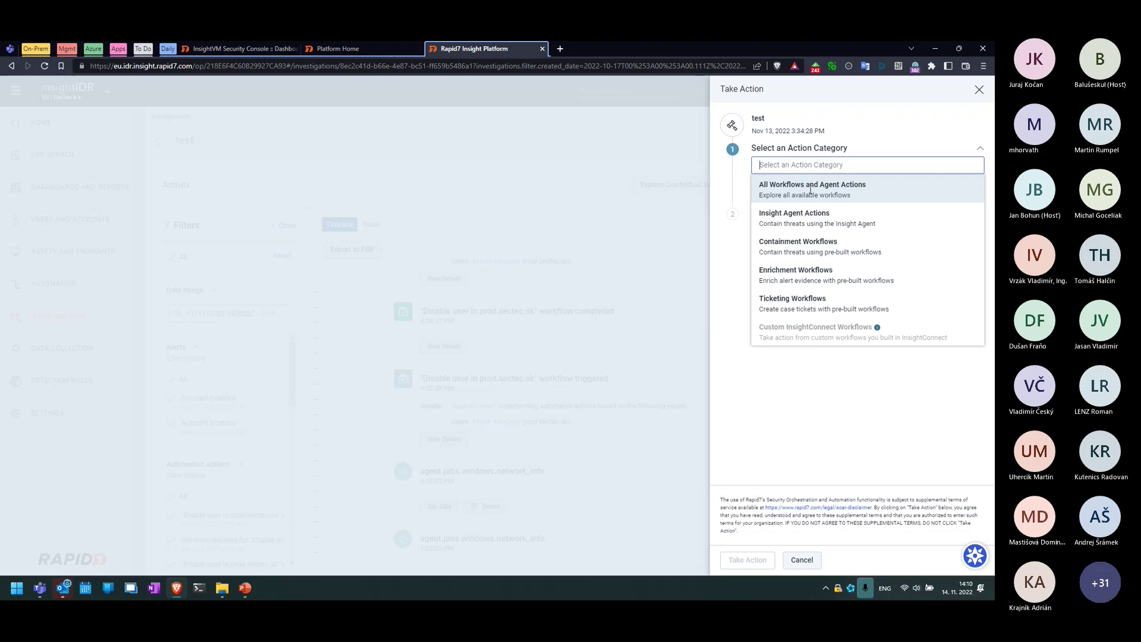
{"action": "left_click", "coordinate": [810, 189]}
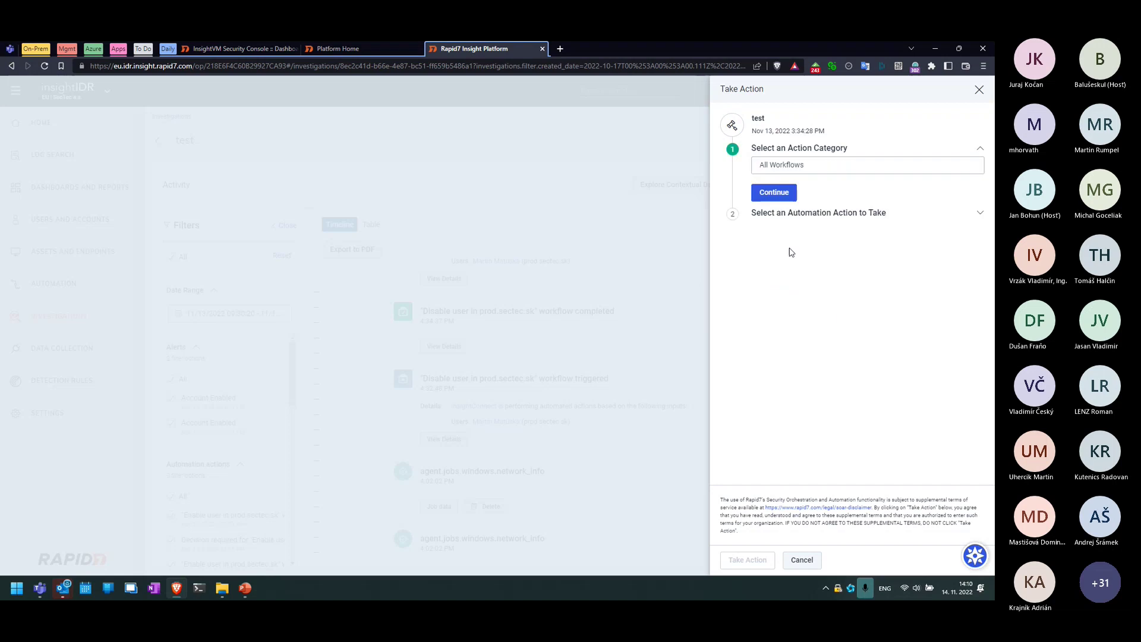
{"action": "left_click", "coordinate": [772, 196]}
Look through the available workflows, preview the steps of Disable User in Active Directory, and cancel the action.
{"action": "left_click", "coordinate": [809, 192]}
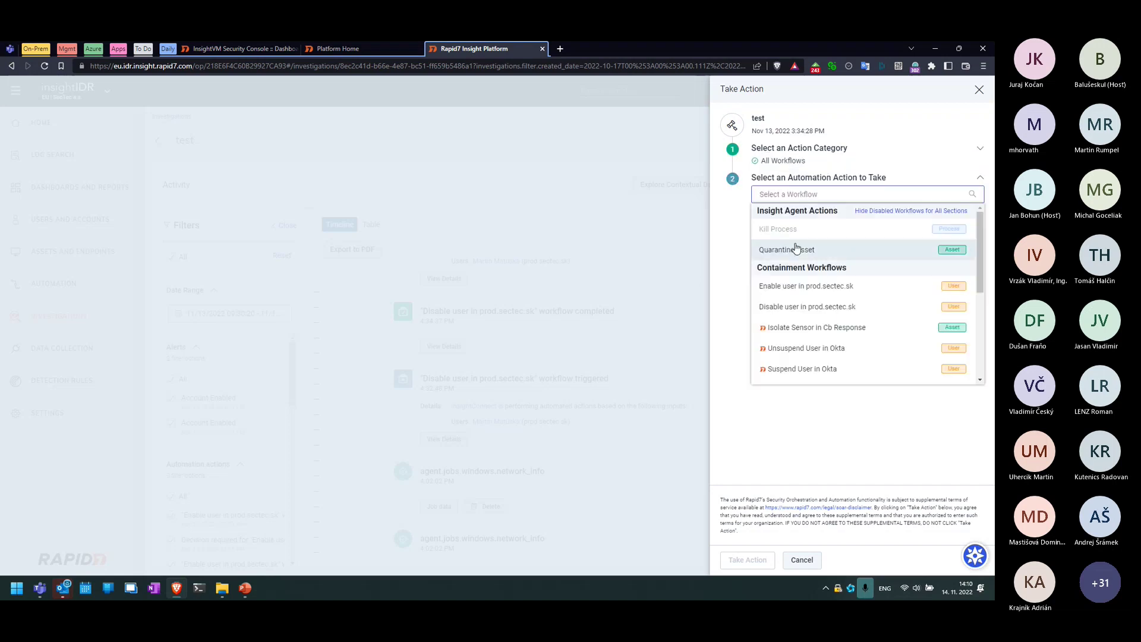
{"action": "scroll", "coordinate": [814, 348], "scroll_direction": "down", "scroll_amount": 1}
{"action": "scroll", "coordinate": [815, 356], "scroll_direction": "down", "scroll_amount": 3}
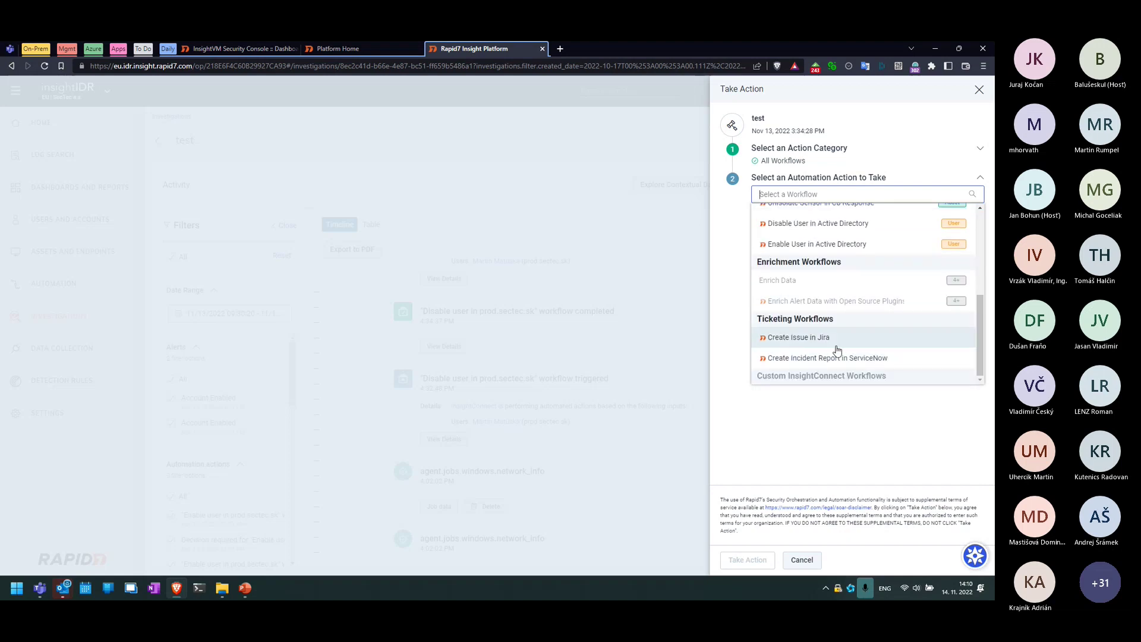
{"action": "left_click", "coordinate": [811, 226]}
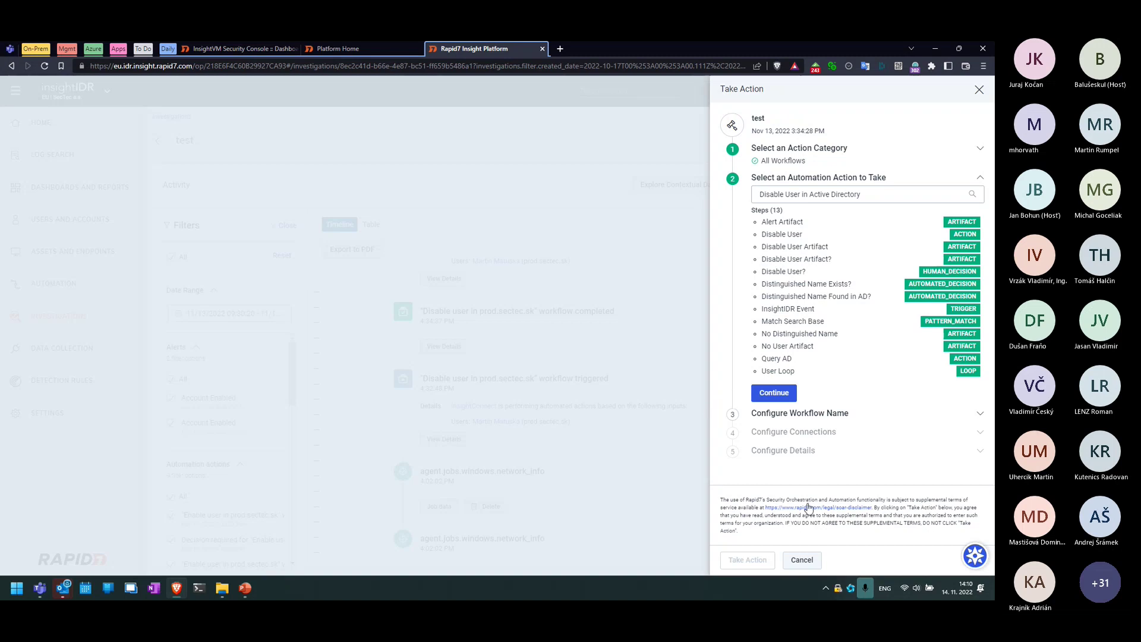
{"action": "left_click", "coordinate": [801, 560]}
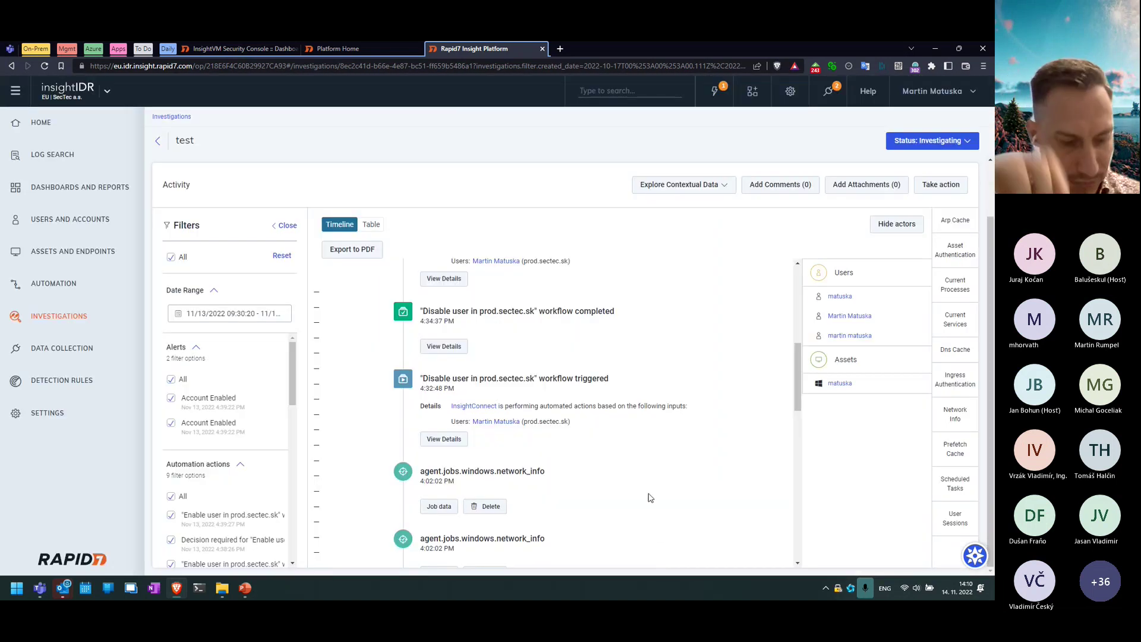
Return to the investigations list, open the account re-enabled by nexpose investigation, and review its activity timeline.
{"action": "scroll", "coordinate": [650, 498], "scroll_direction": "up", "scroll_amount": 1}
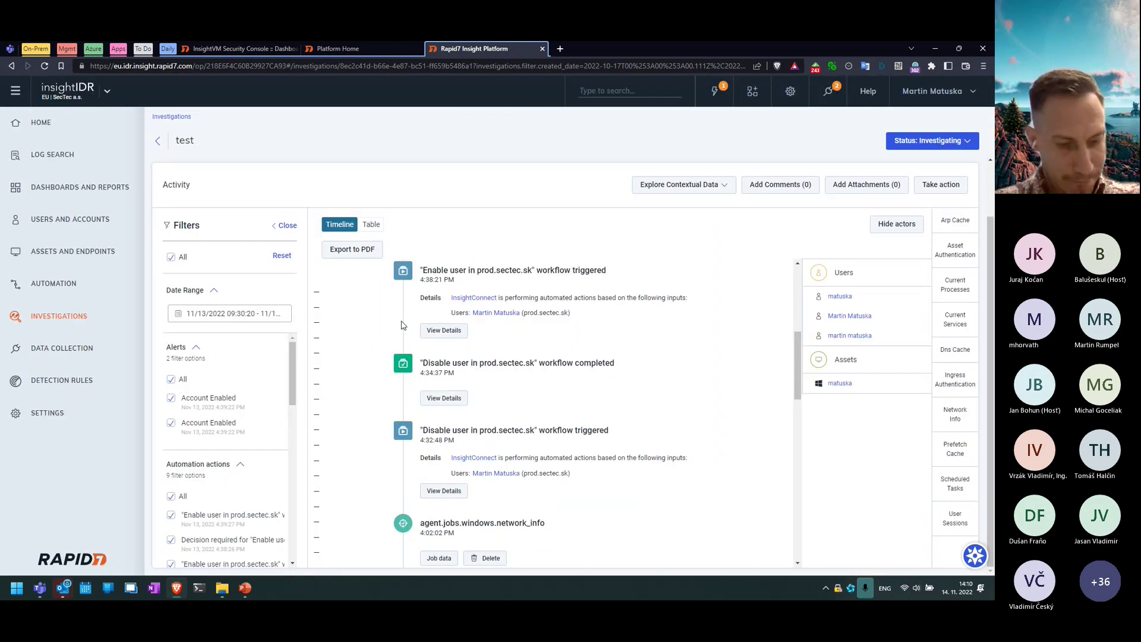
{"action": "left_click", "coordinate": [158, 141]}
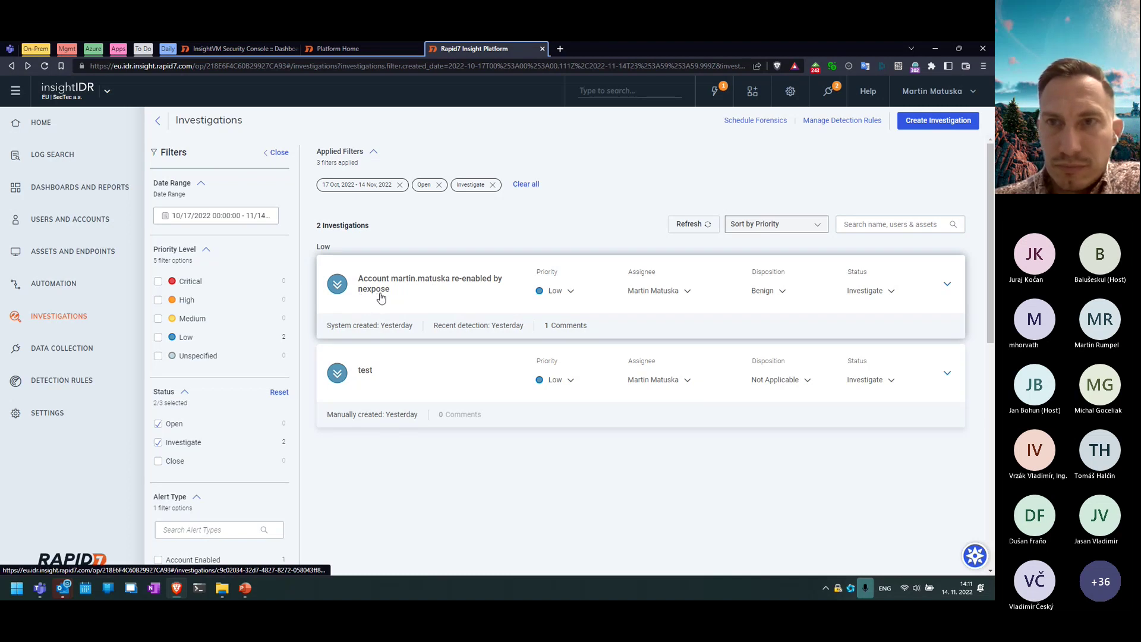
{"action": "left_click", "coordinate": [412, 291]}
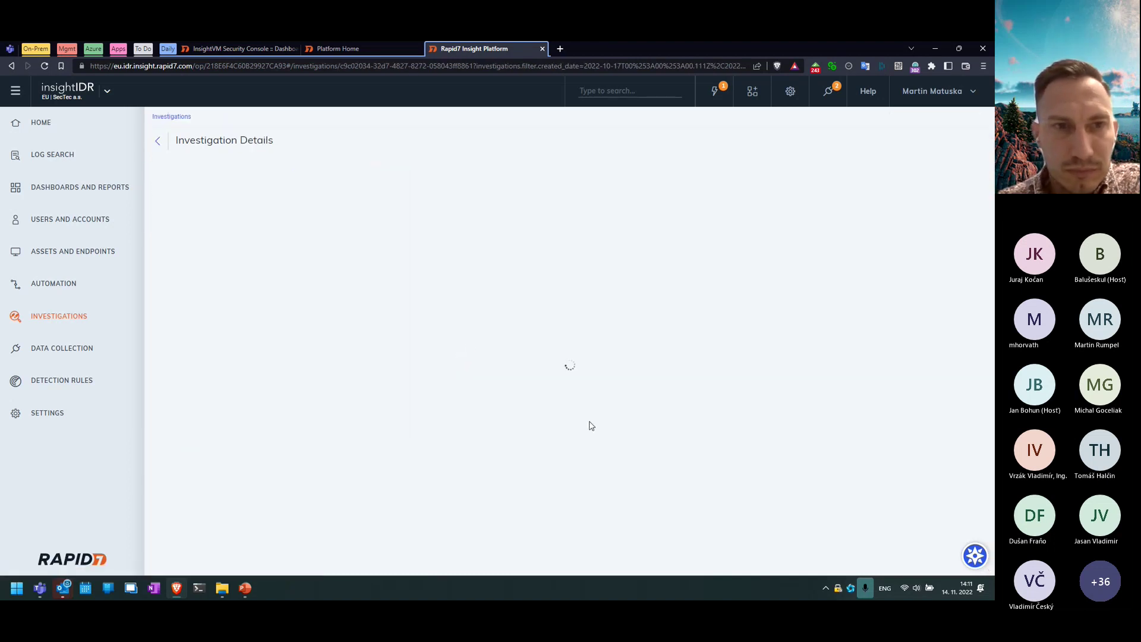
{"action": "scroll", "coordinate": [535, 451], "scroll_direction": "down", "scroll_amount": 1}
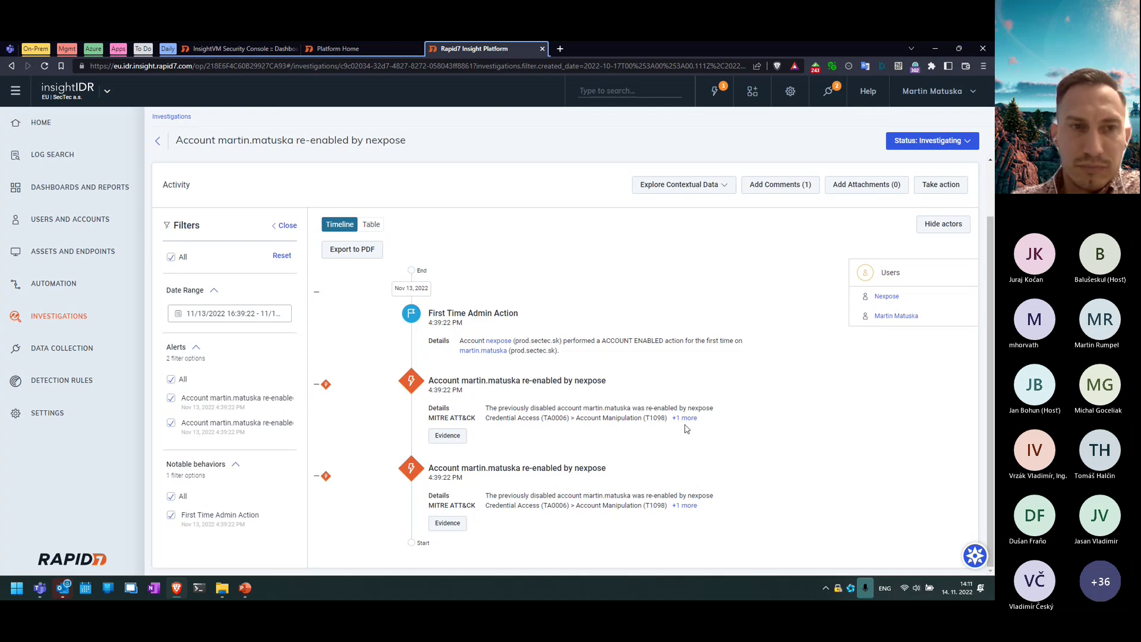
{"action": "scroll", "coordinate": [610, 416], "scroll_direction": "up", "scroll_amount": 1}
{"action": "scroll", "coordinate": [611, 419], "scroll_direction": "down", "scroll_amount": 1}
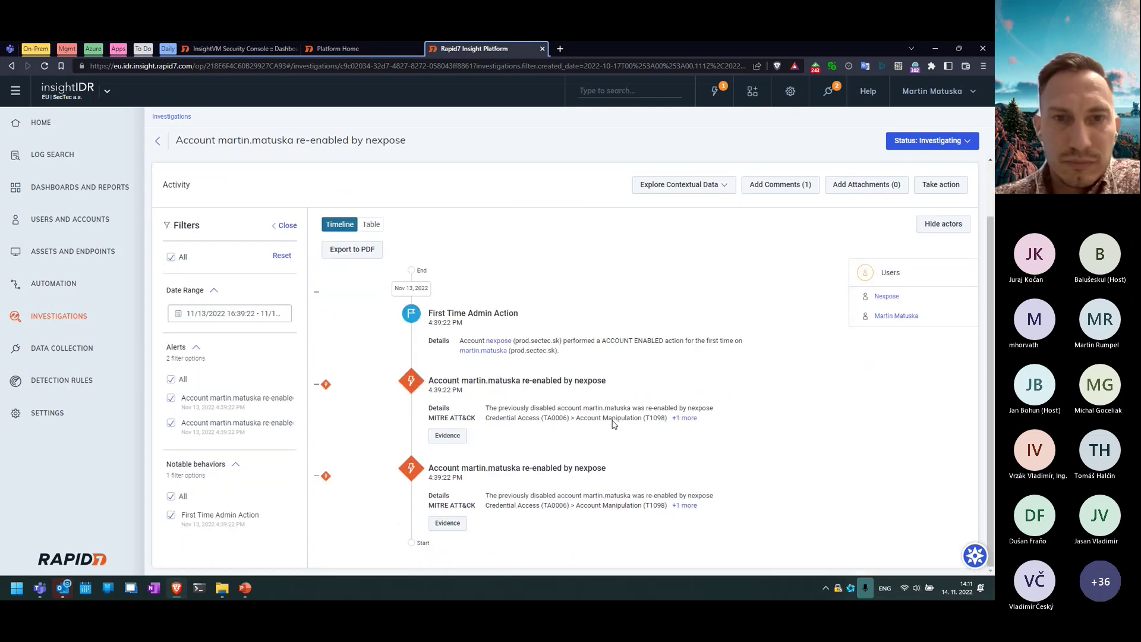
{"action": "scroll", "coordinate": [609, 422], "scroll_direction": "up", "scroll_amount": 1}
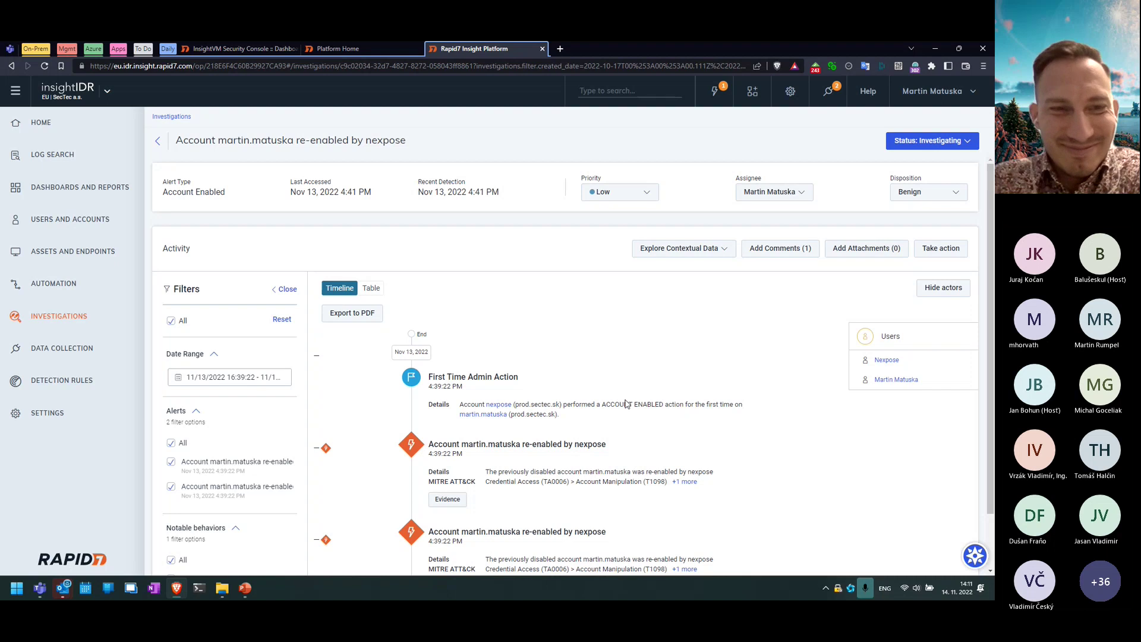
{"action": "left_click", "coordinate": [246, 589]}
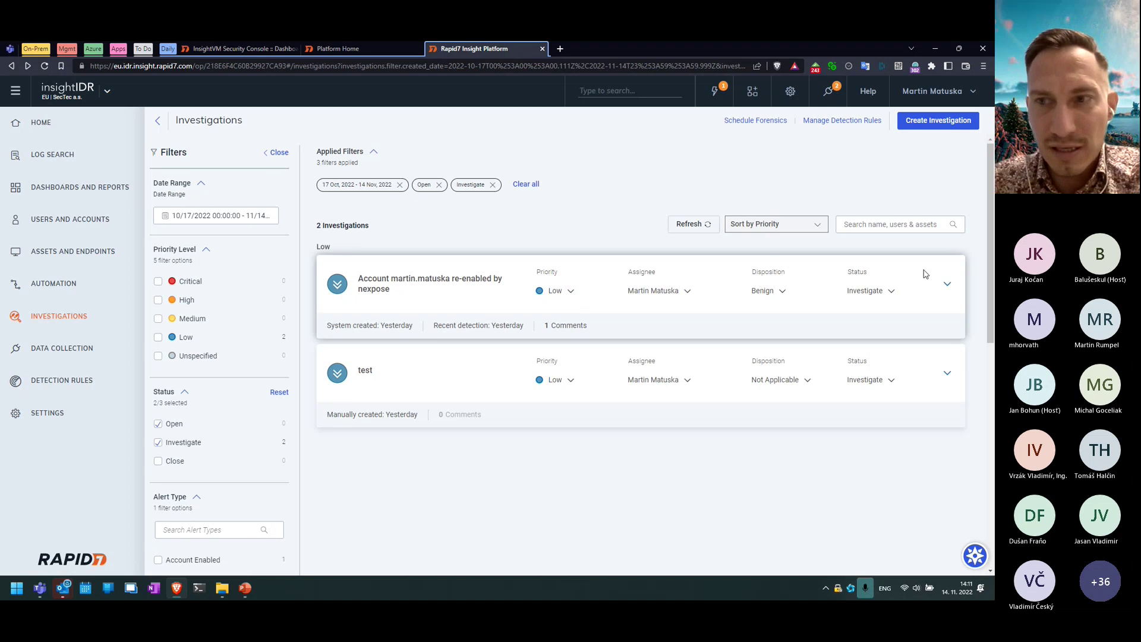
Expand the account re-enabled by nexpose investigation in the list, set its status to Close, and dismiss the notification.
{"action": "left_click", "coordinate": [946, 285]}
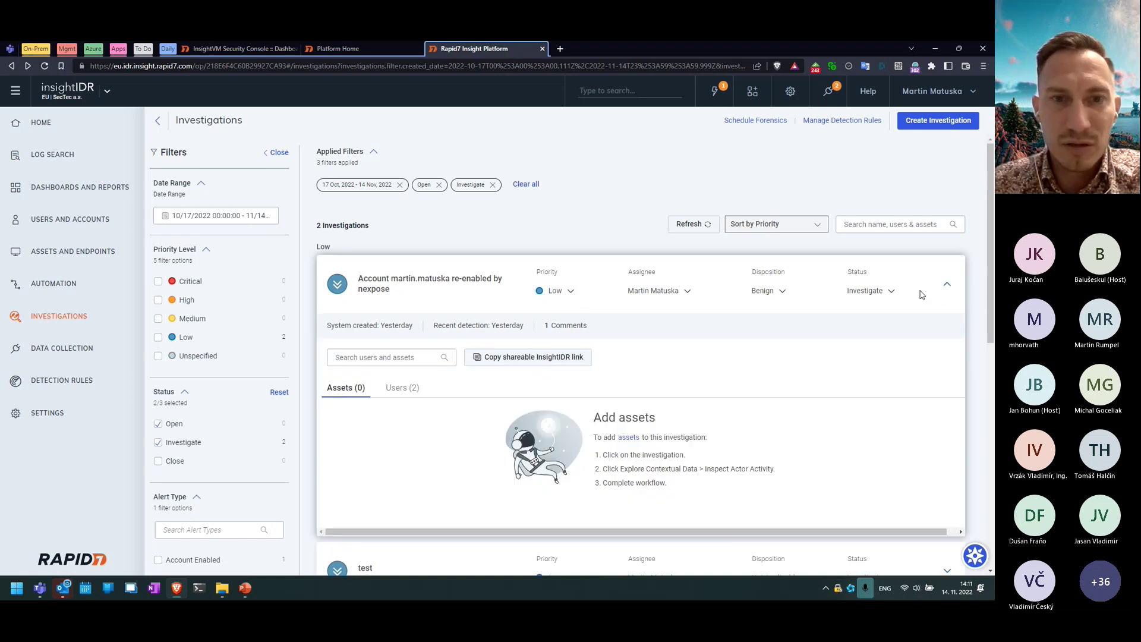
{"action": "left_click", "coordinate": [885, 295]}
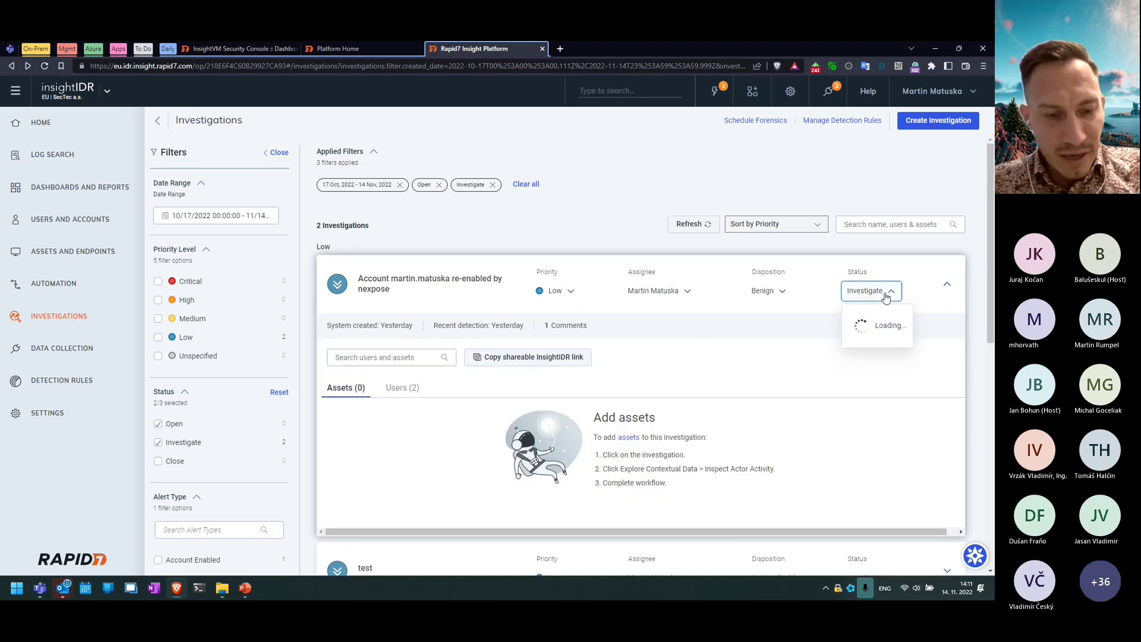
{"action": "left_click", "coordinate": [873, 368]}
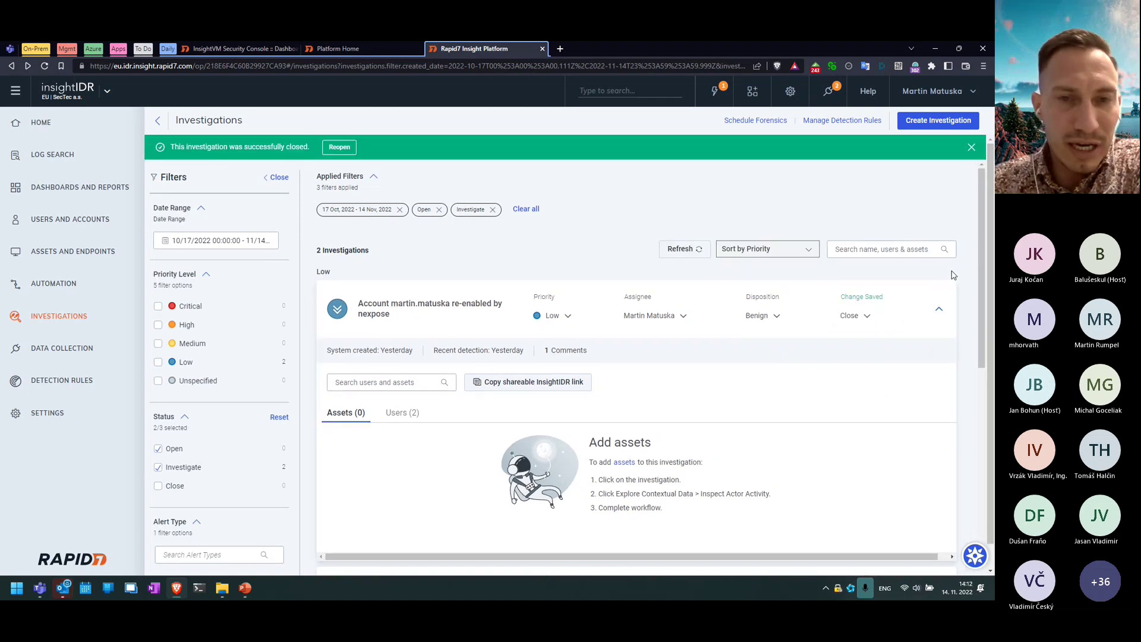
{"action": "left_click", "coordinate": [970, 147]}
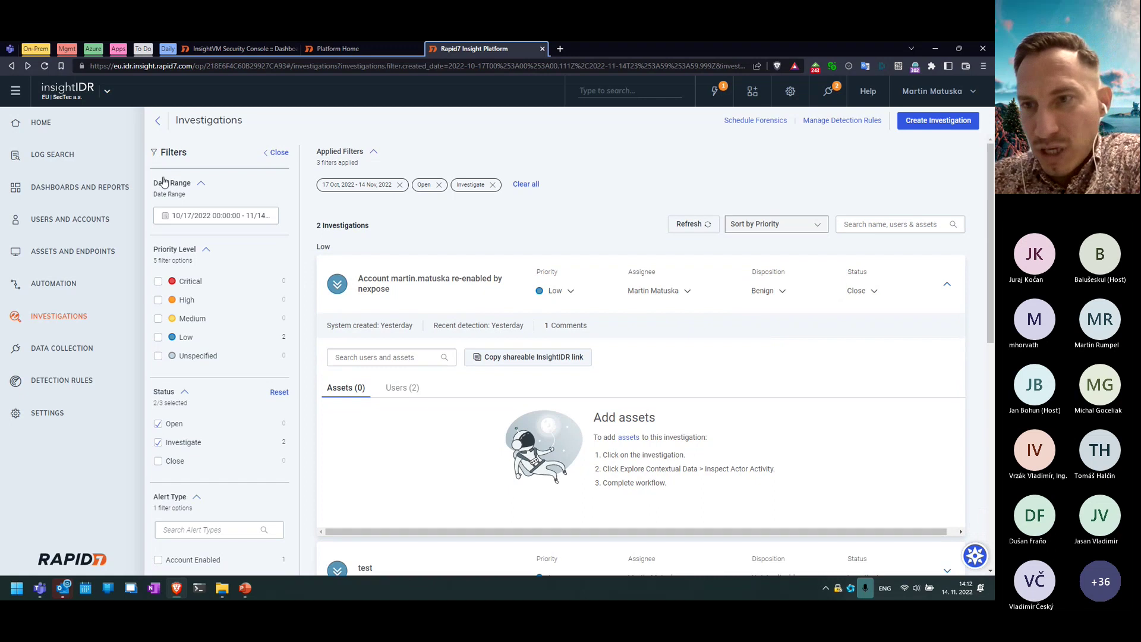
Reload the investigations list by way of the home page and set the test investigation's status to Close.
{"action": "left_click", "coordinate": [157, 123]}
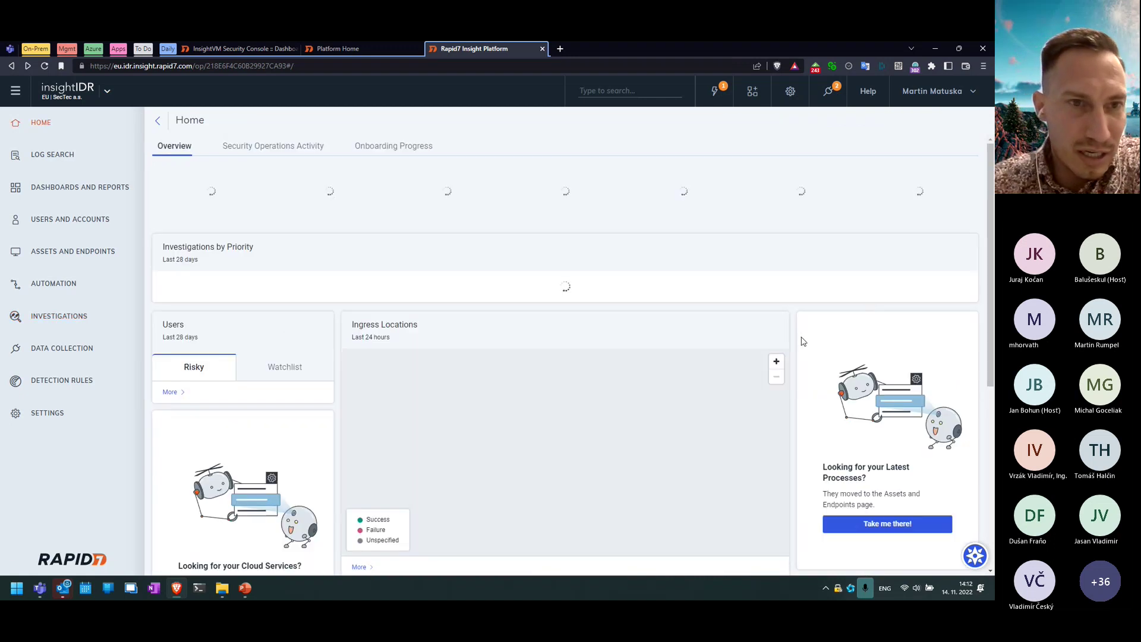
{"action": "left_click", "coordinate": [36, 316]}
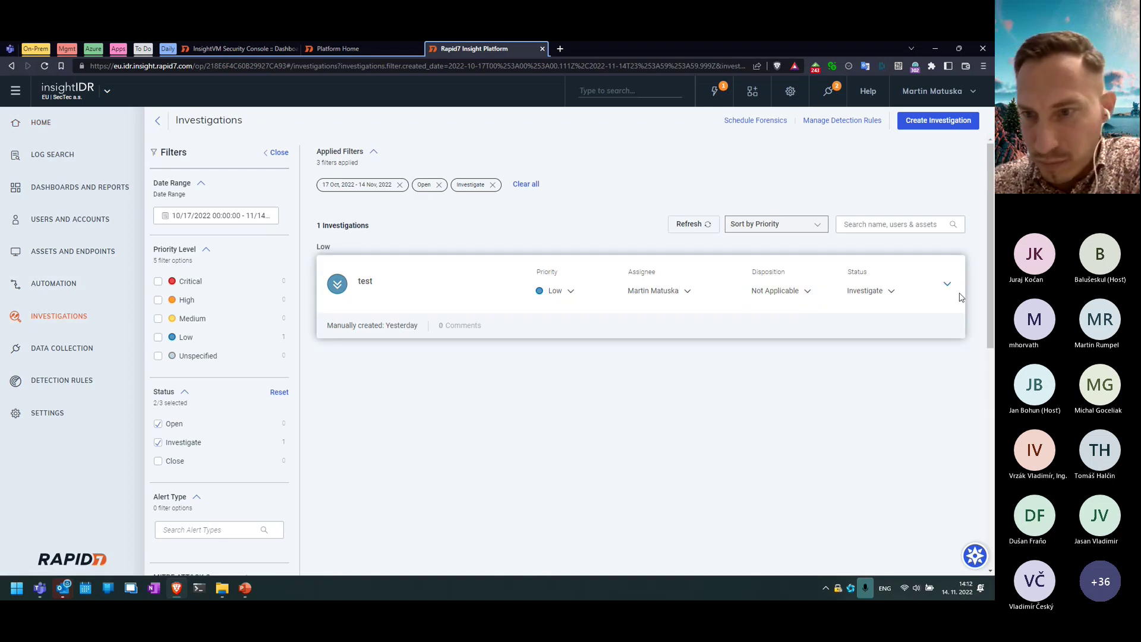
{"action": "left_click", "coordinate": [946, 284]}
{"action": "left_click", "coordinate": [946, 284]}
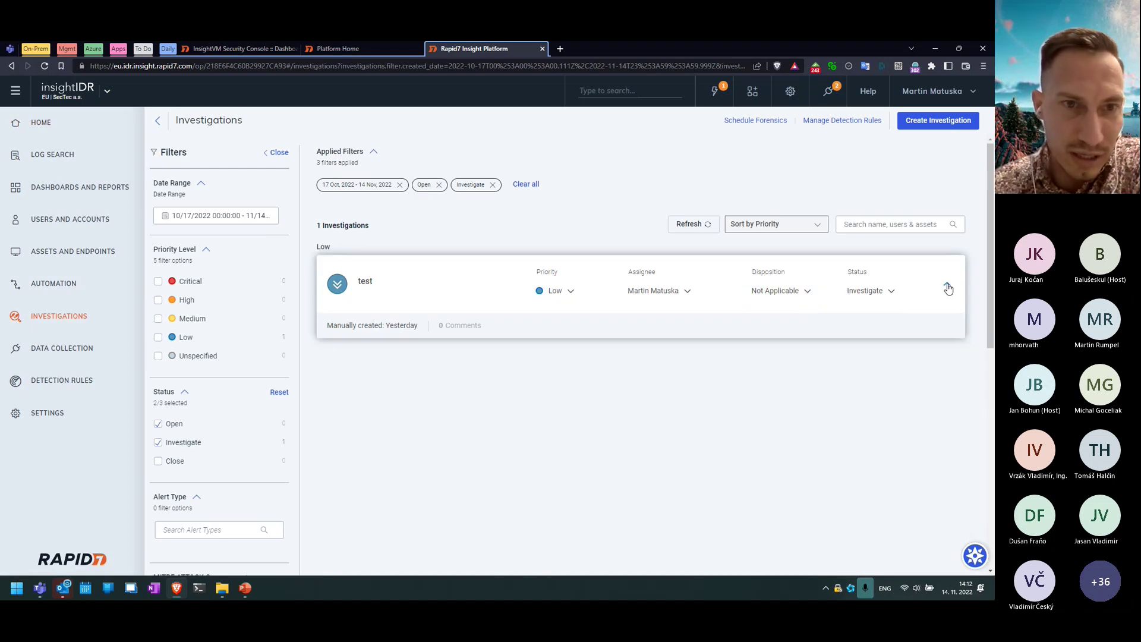
{"action": "left_click", "coordinate": [886, 291]}
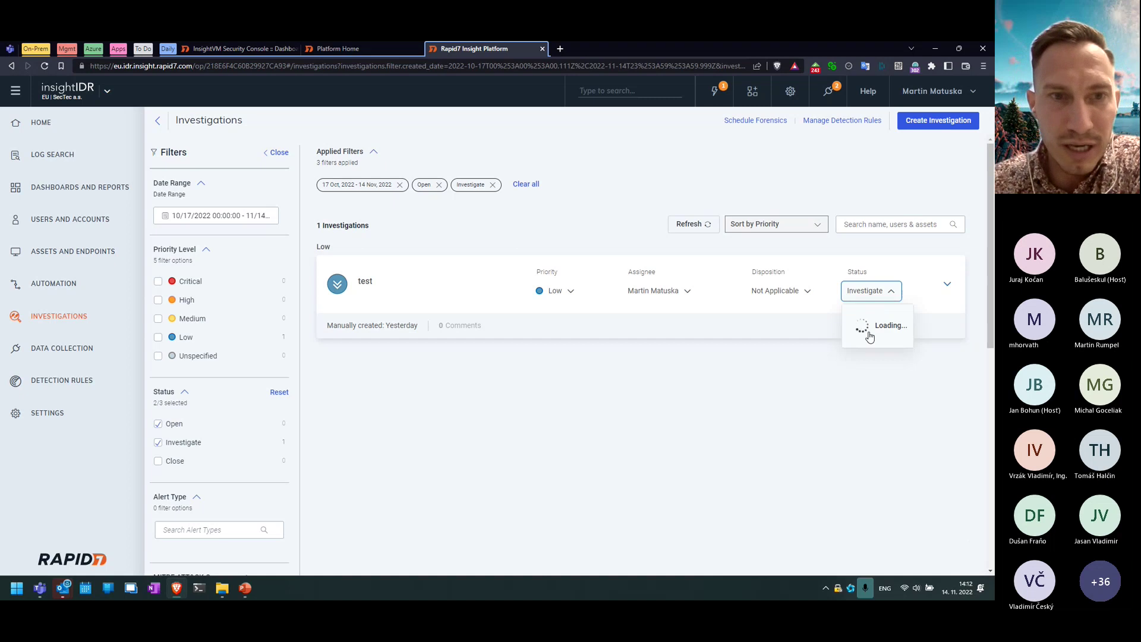
{"action": "left_click", "coordinate": [860, 365]}
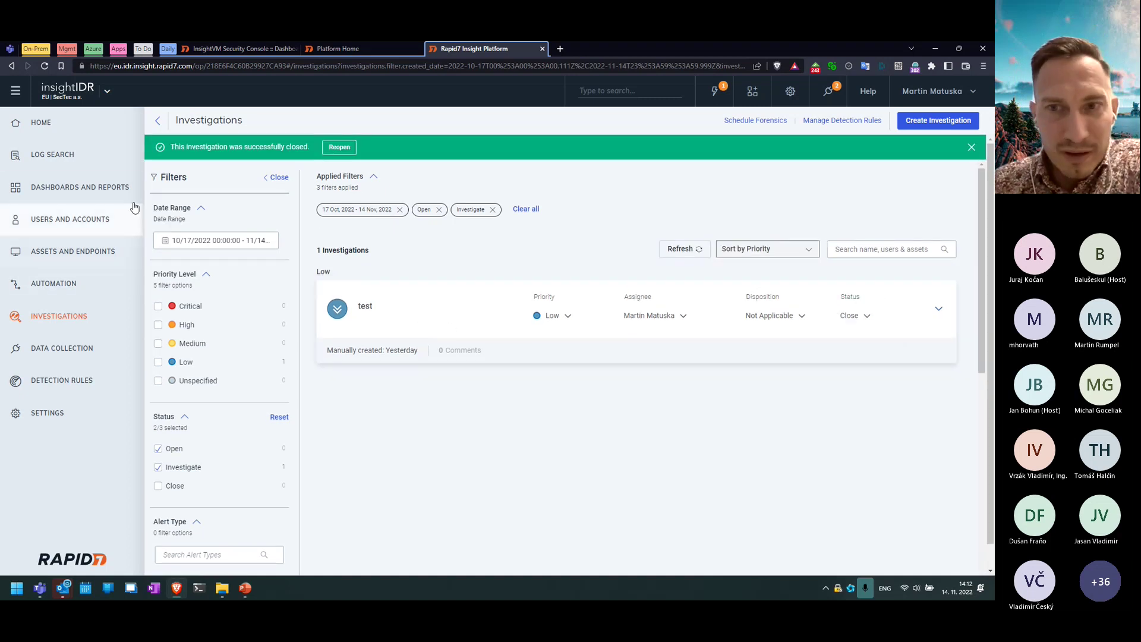
Return to the home overview, look over its widgets, and follow the latest processes link to Assets and Endpoints.
{"action": "left_click", "coordinate": [41, 123]}
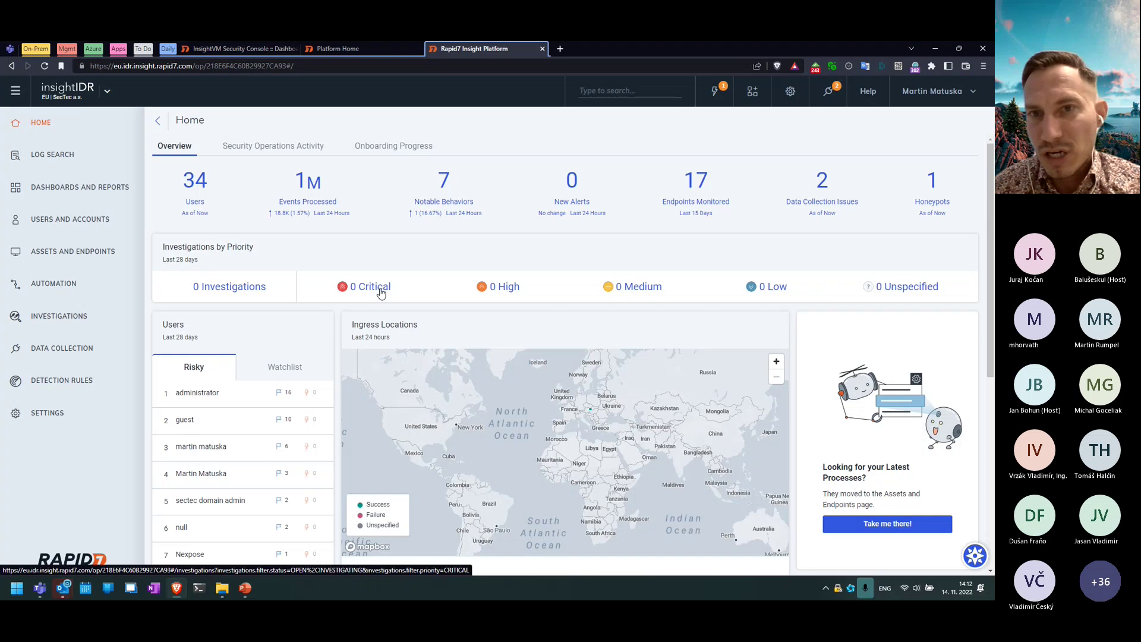
{"action": "scroll", "coordinate": [378, 292], "scroll_direction": "down", "scroll_amount": 4}
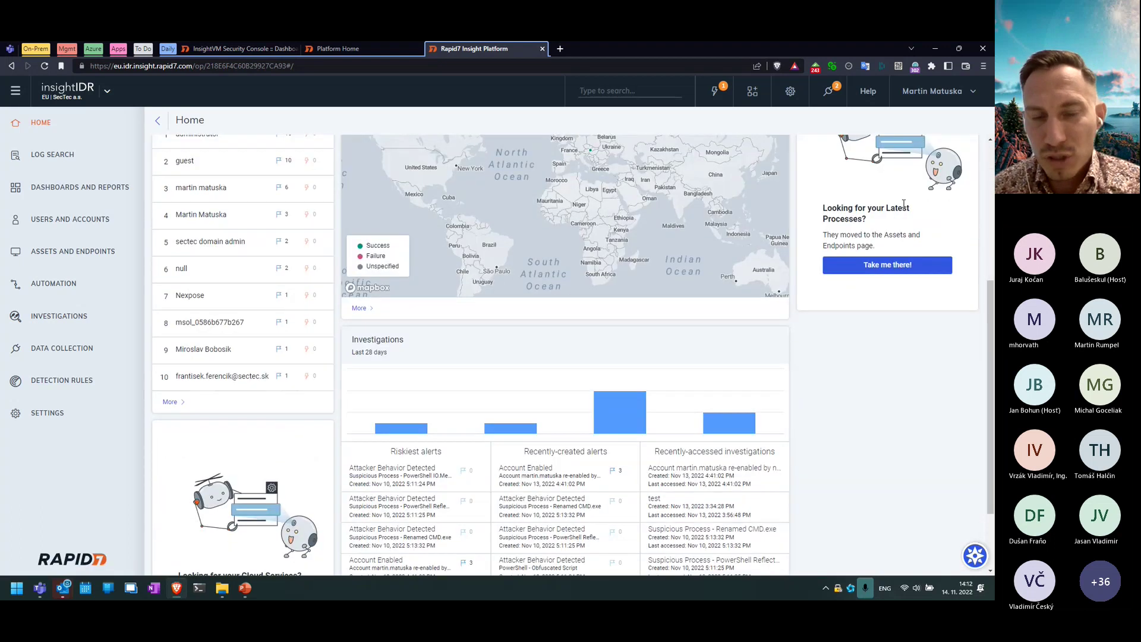
{"action": "left_click", "coordinate": [884, 269]}
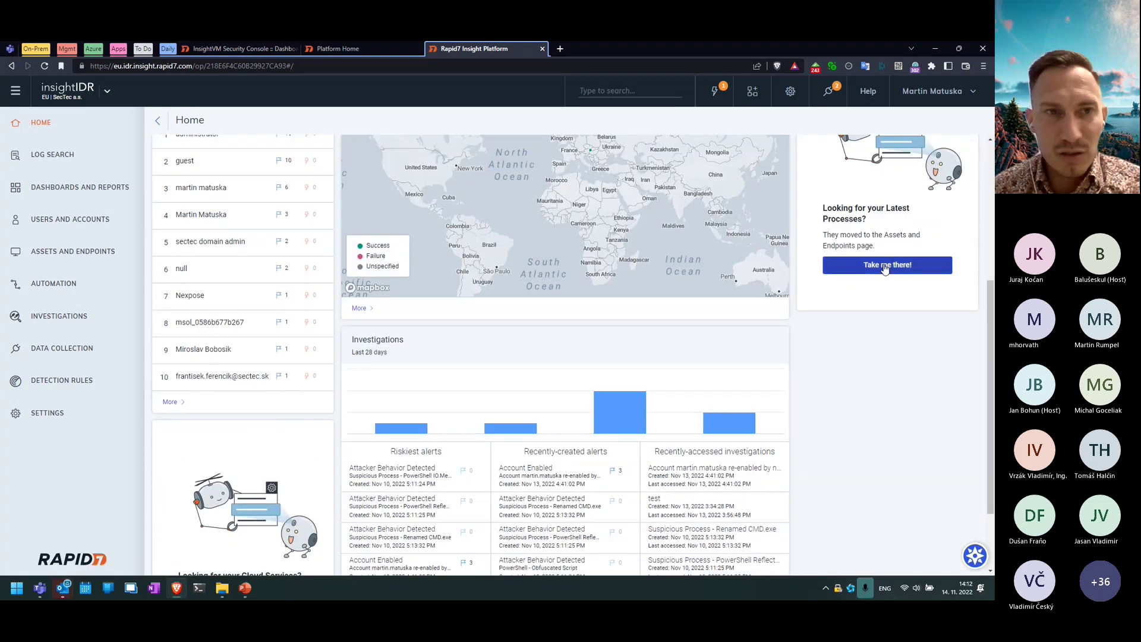